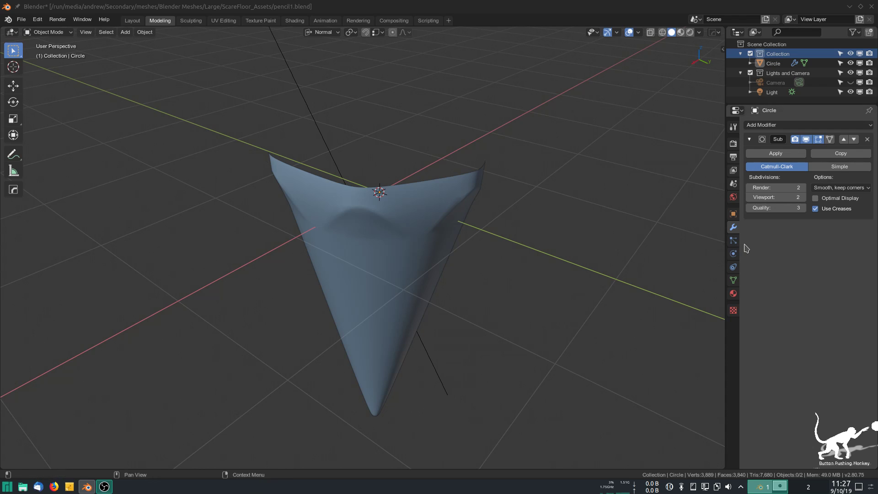
Step: Enter Edit Mode on the pencil cone and select the vertical vertex path from the crease up to the rim
{"action": "mouse_move", "coordinate": [472, 255]}
{"action": "middle_mouse_down"}
{"action": "mouse_move", "coordinate": [496, 241]}
{"action": "mouse_move", "coordinate": [473, 252]}
{"action": "middle_mouse_up"}
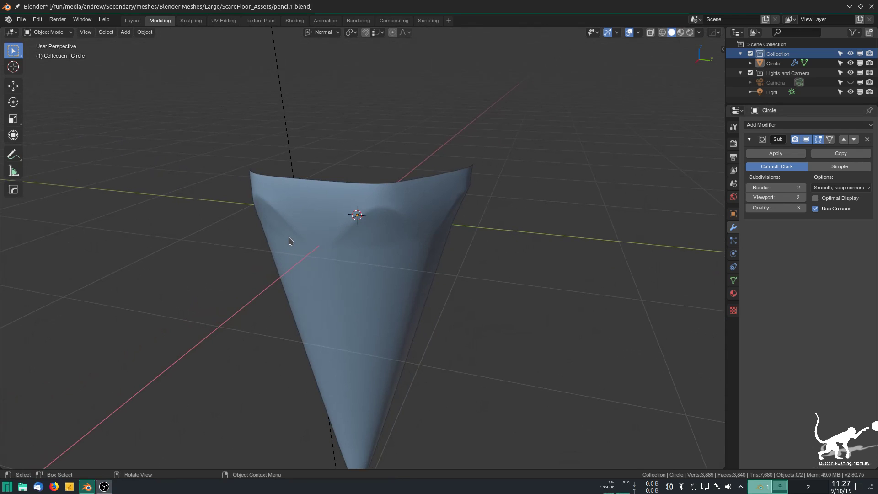
{"action": "mouse_move", "coordinate": [290, 241]}
{"action": "middle_mouse_down"}
{"action": "mouse_move", "coordinate": [315, 220]}
{"action": "mouse_move", "coordinate": [341, 226]}
{"action": "mouse_move", "coordinate": [294, 254]}
{"action": "mouse_move", "coordinate": [270, 241]}
{"action": "mouse_move", "coordinate": [296, 247]}
{"action": "mouse_move", "coordinate": [302, 266]}
{"action": "mouse_move", "coordinate": [302, 227]}
{"action": "mouse_move", "coordinate": [276, 210]}
{"action": "mouse_move", "coordinate": [194, 216]}
{"action": "mouse_move", "coordinate": [301, 232]}
{"action": "middle_mouse_up"}
{"action": "left_click", "coordinate": [400, 238]}
{"action": "key", "text": "Tab"}
{"action": "middle_click_drag", "start_coordinate": [361, 269], "coordinate": [326, 261]}
{"action": "scroll", "coordinate": [283, 196], "scroll_direction": "up", "scroll_amount": 2}
{"action": "middle_click_drag", "start_coordinate": [283, 196], "coordinate": [410, 257], "text": "shift"}
{"action": "left_click", "coordinate": [423, 241]}
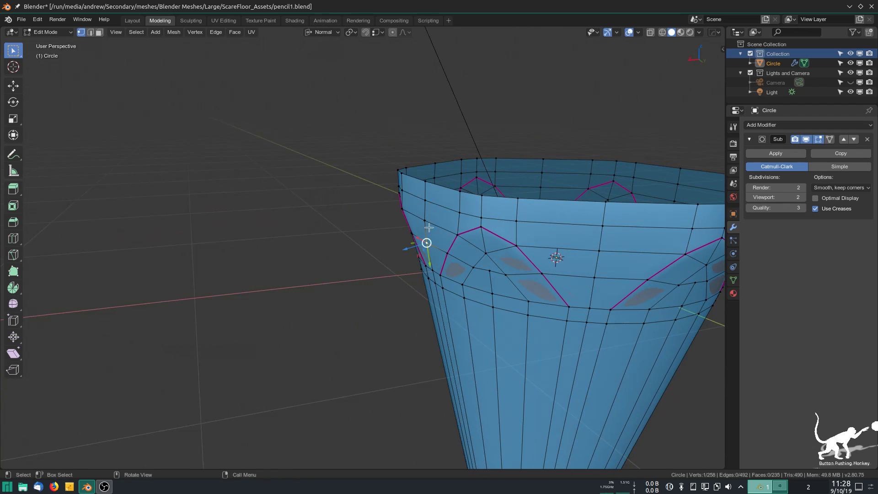
{"action": "left_click", "coordinate": [418, 256], "text": "ctrl"}
{"action": "left_click", "coordinate": [426, 243]}
{"action": "left_click", "coordinate": [425, 182], "text": "ctrl"}
{"action": "middle_click_drag", "start_coordinate": [404, 223], "coordinate": [386, 223]}
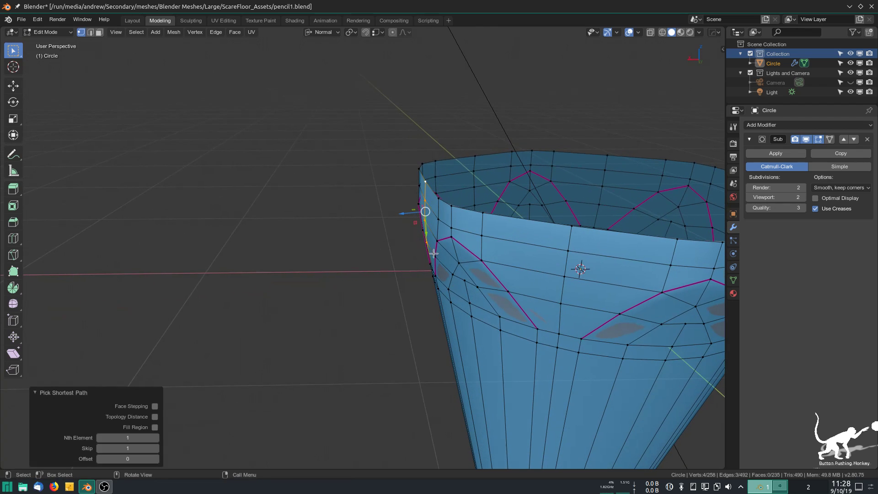
Step: Move the vertex just below the rim about 0.005 m along its normal axis, and clear the selection
{"action": "left_click_drag", "start_coordinate": [404, 214], "coordinate": [402, 203]}
{"action": "left_click", "coordinate": [425, 197]}
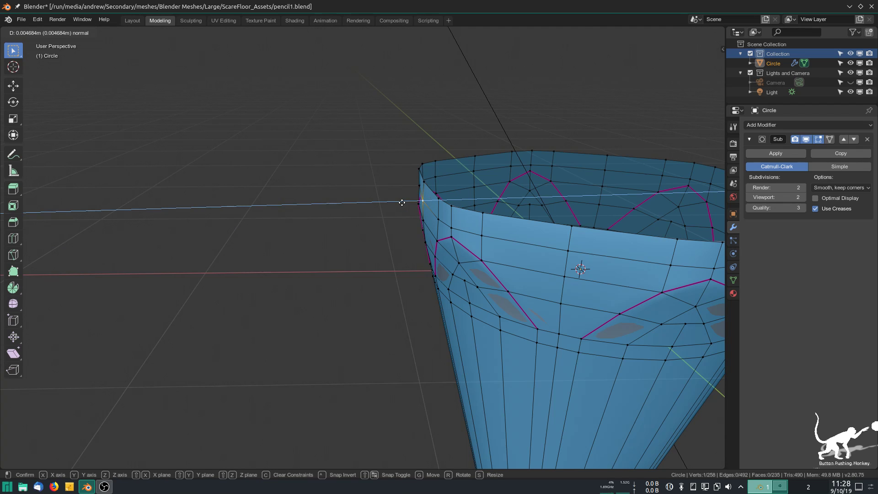
{"action": "left_click", "coordinate": [402, 203]}
{"action": "left_click", "coordinate": [302, 294]}
{"action": "middle_click_drag", "start_coordinate": [348, 315], "coordinate": [380, 282]}
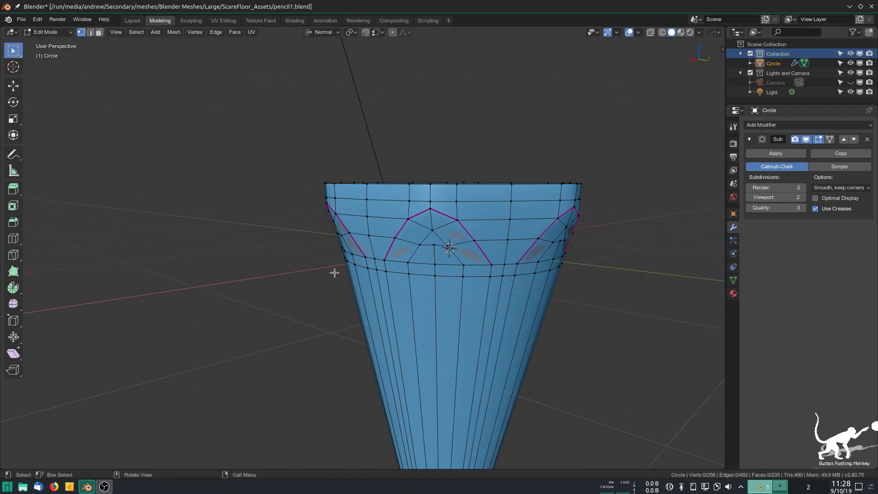
Step: Set the transform orientation to Global and check the smoothed cone in Object Mode
{"action": "left_click", "coordinate": [323, 32]}
{"action": "left_click", "coordinate": [295, 62]}
{"action": "middle_click_drag", "start_coordinate": [261, 210], "coordinate": [341, 243]}
{"action": "middle_click_drag", "start_coordinate": [205, 227], "coordinate": [511, 270]}
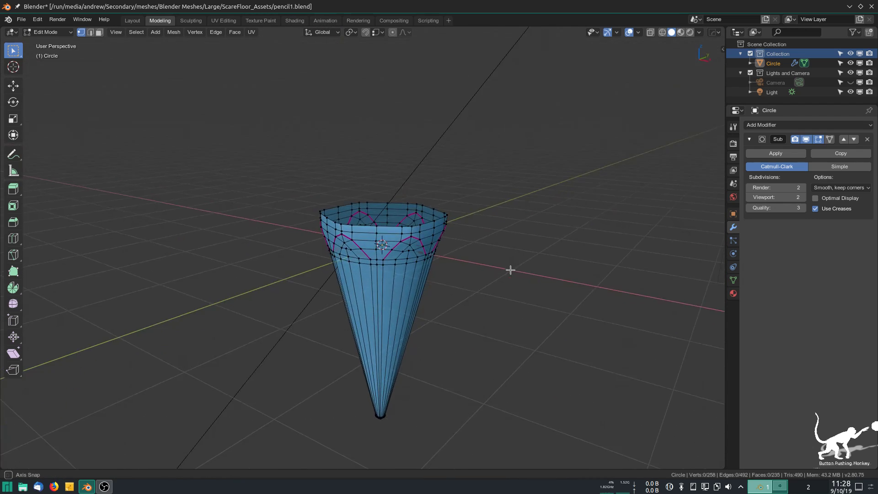
{"action": "key", "text": "Tab"}
{"action": "mouse_move", "coordinate": [379, 329]}
{"action": "middle_mouse_down"}
{"action": "mouse_move", "coordinate": [396, 313]}
{"action": "mouse_move", "coordinate": [392, 267]}
{"action": "mouse_move", "coordinate": [347, 287]}
{"action": "middle_mouse_up"}
{"action": "scroll", "coordinate": [401, 228], "scroll_direction": "up", "scroll_amount": 2}
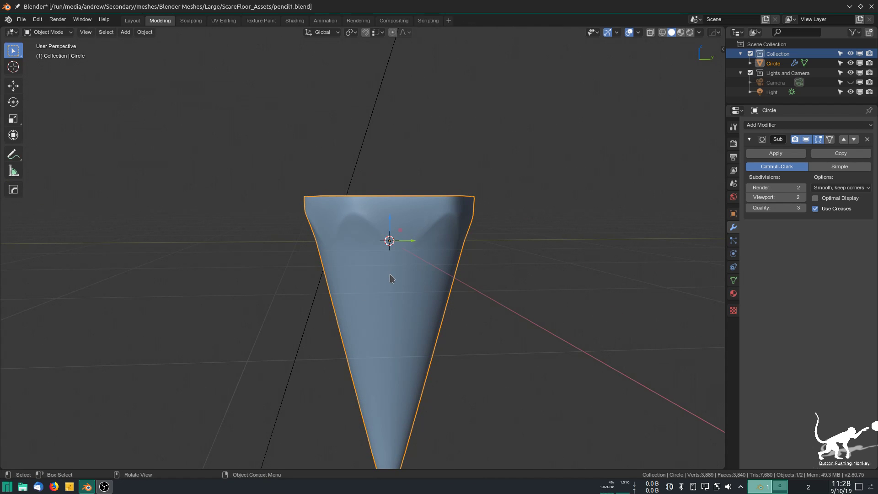
Step: In Edit Mode, connect the vertex between two arches diagonally to the lower-left ring vertex and shift them about 0.002 m along Y
{"action": "key", "text": "Tab"}
{"action": "middle_click_drag", "start_coordinate": [410, 289], "coordinate": [408, 283]}
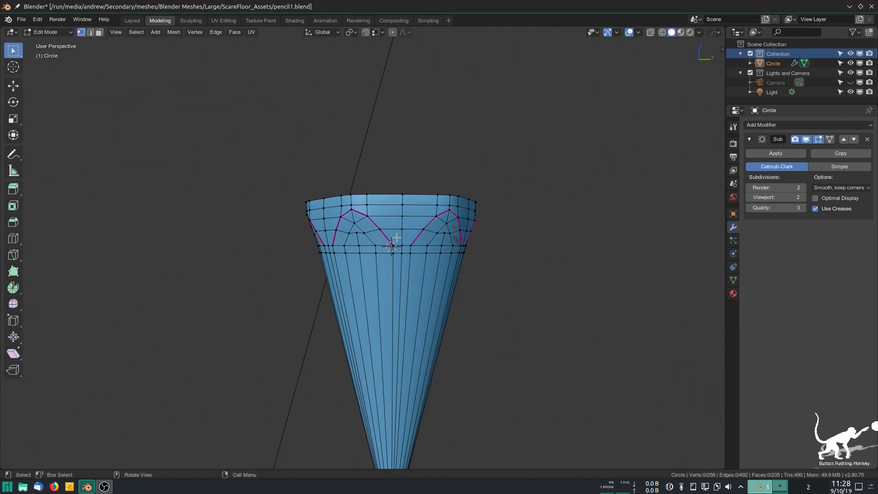
{"action": "scroll", "coordinate": [436, 278], "scroll_direction": "up", "scroll_amount": 3}
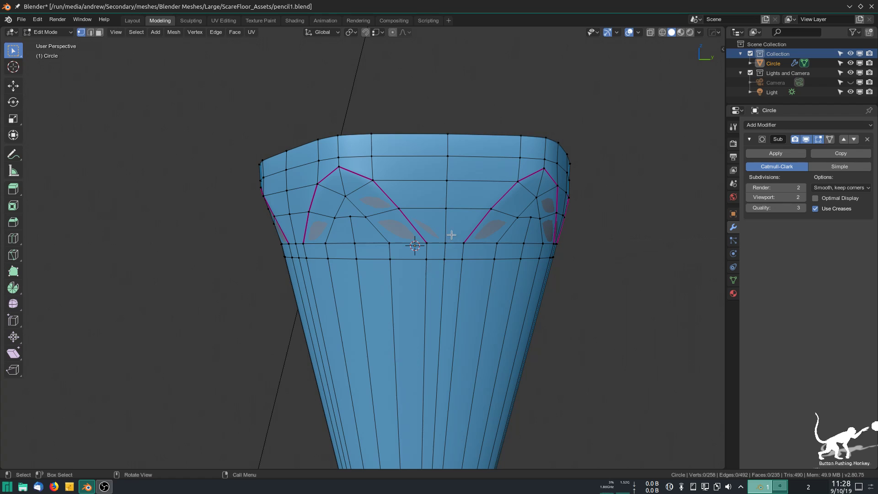
{"action": "middle_click_drag", "start_coordinate": [431, 337], "coordinate": [486, 348]}
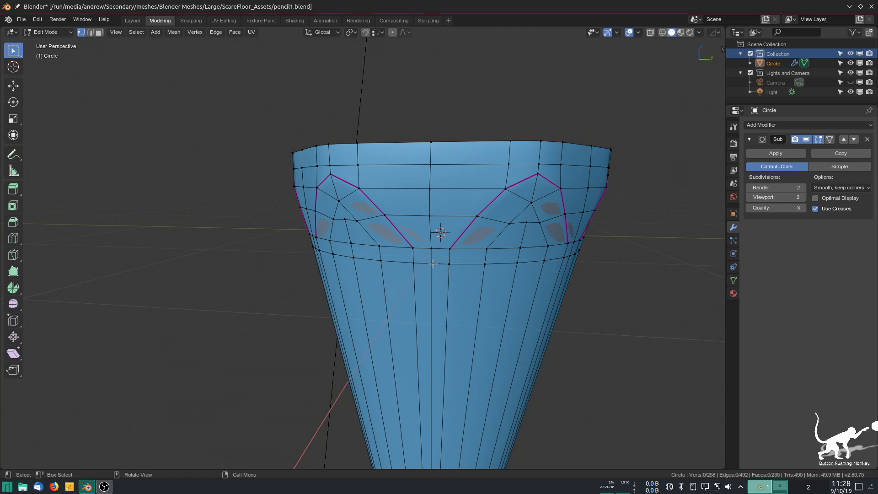
{"action": "left_click", "coordinate": [429, 249]}
{"action": "left_click", "coordinate": [411, 263], "text": "shift"}
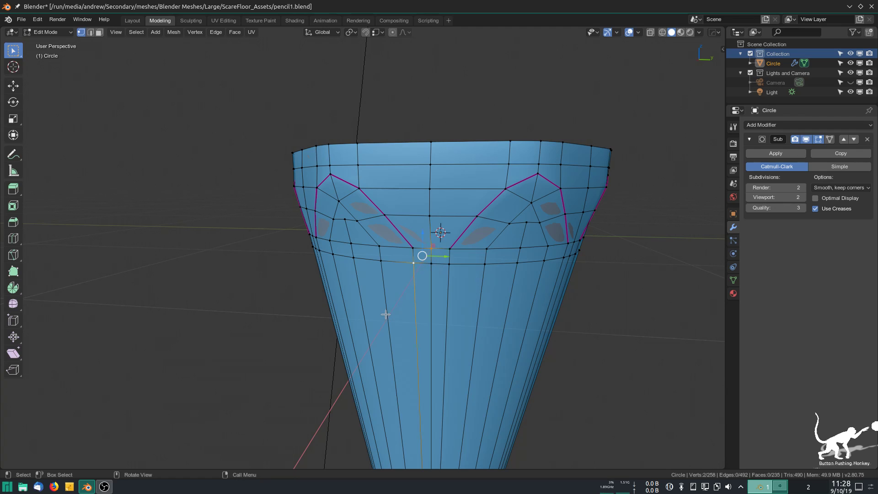
{"action": "left_click_drag", "start_coordinate": [443, 258], "coordinate": [438, 249]}
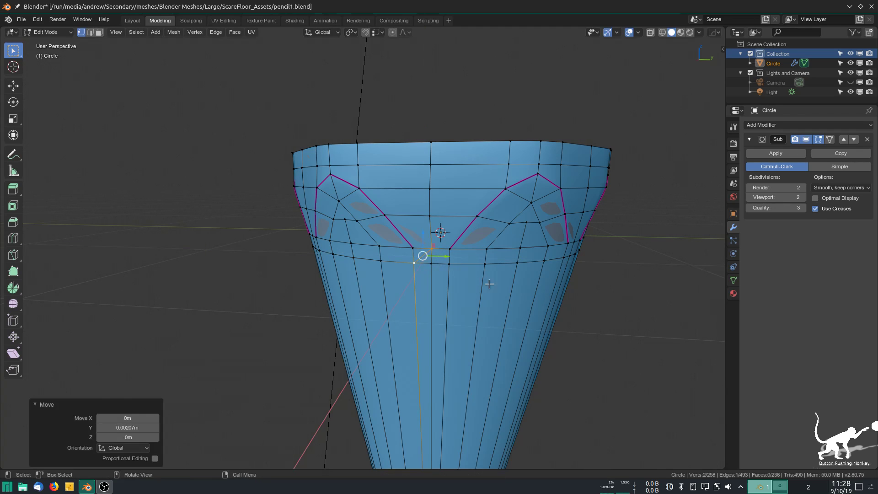
Step: Turn off the Move object gizmo in the viewport
{"action": "left_click", "coordinate": [617, 33]}
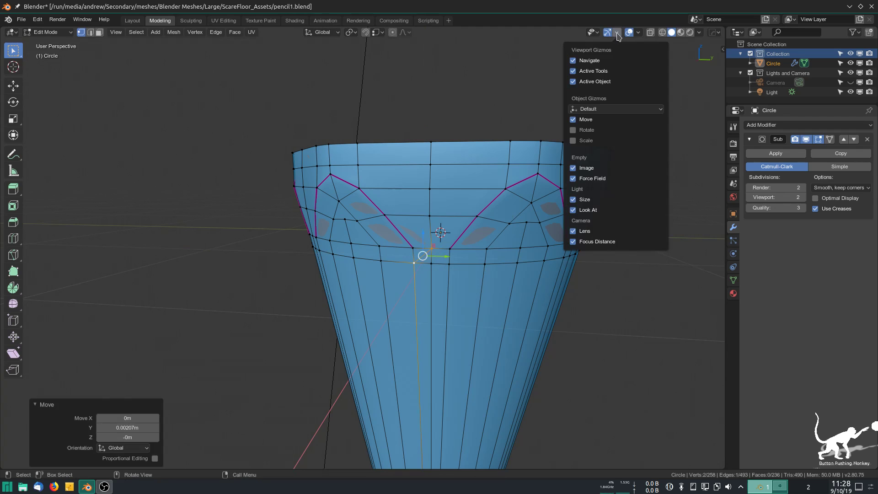
{"action": "left_click", "coordinate": [573, 119]}
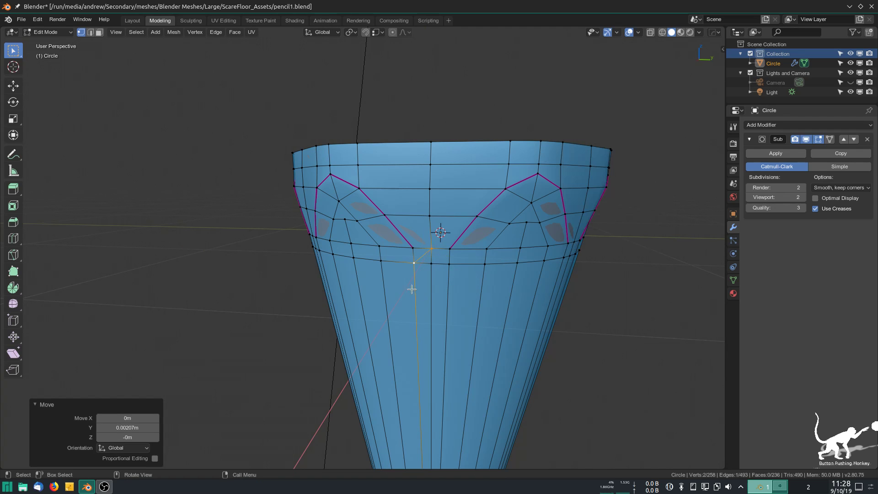
Step: Connect the vertex between the two arches diagonally to the lower-right vertex on the ring below
{"action": "left_click", "coordinate": [430, 248]}
{"action": "left_click", "coordinate": [449, 265], "text": "shift"}
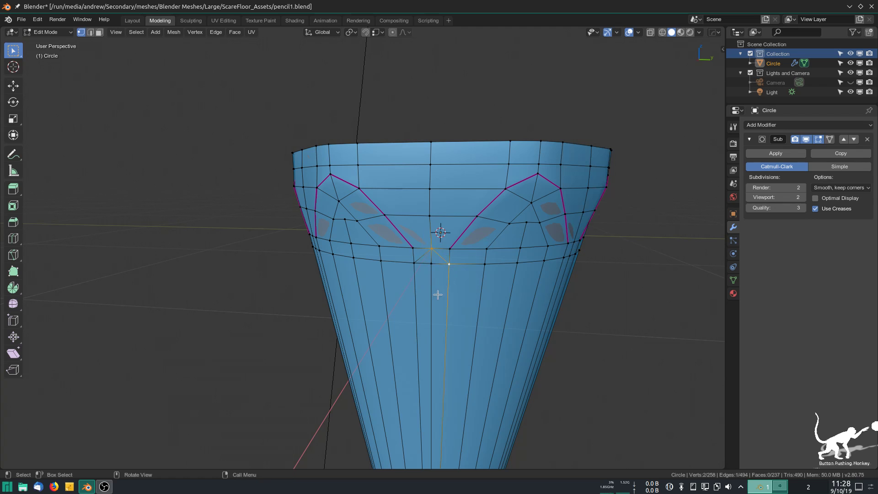
{"action": "scroll", "coordinate": [453, 293], "scroll_direction": "up", "scroll_amount": 2}
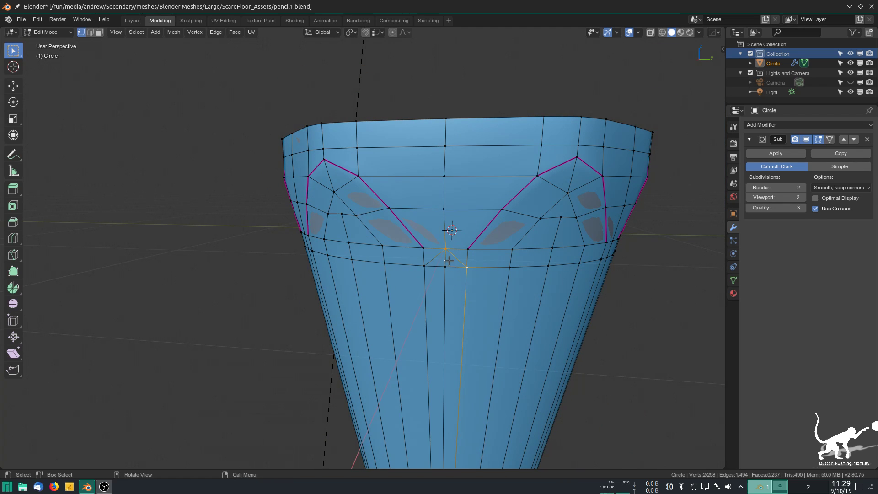
Step: Dissolve the vertical edges running down the cone from the vertex between the two arches
{"action": "key", "text": "2"}
{"action": "left_click", "coordinate": [445, 308], "text": "shift"}
{"action": "scroll", "coordinate": [444, 330], "scroll_direction": "down", "scroll_amount": 2}
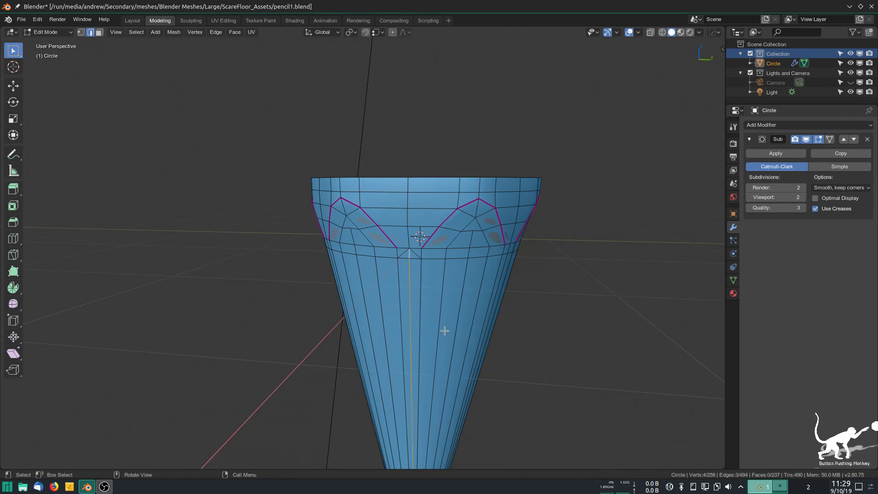
{"action": "key", "text": "x"}
{"action": "left_click", "coordinate": [447, 337]}
{"action": "middle_click_drag", "start_coordinate": [512, 373], "coordinate": [569, 369]}
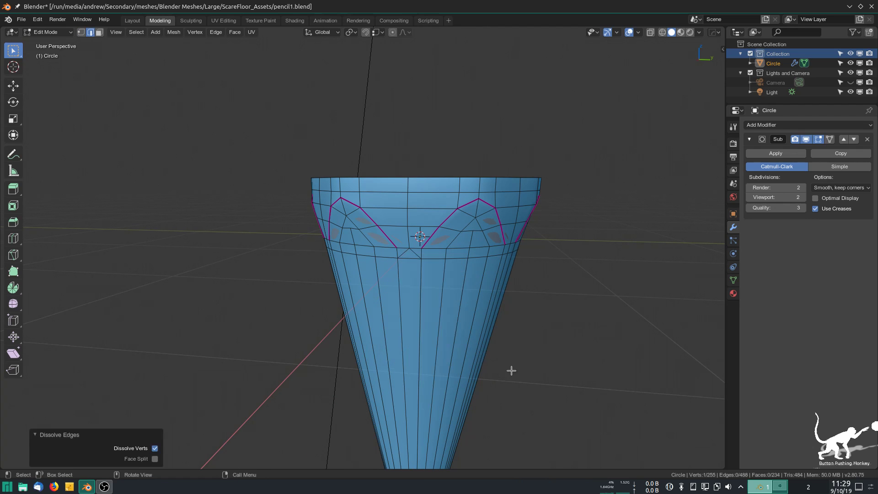
Step: Check the smoothed surface in Object Mode, undo the edge dissolve and both diagonal connections, and clear the selection
{"action": "key", "text": "Tab"}
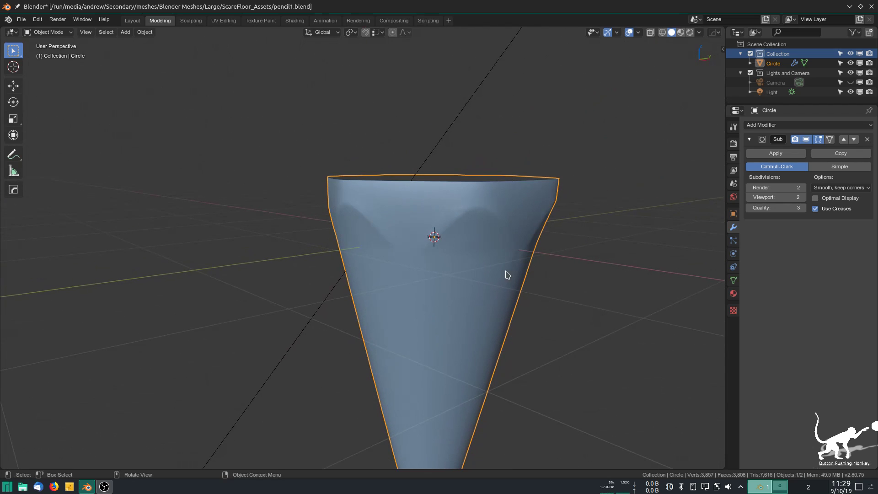
{"action": "middle_click_drag", "start_coordinate": [525, 281], "coordinate": [592, 294]}
{"action": "middle_click_drag", "start_coordinate": [481, 263], "coordinate": [443, 277]}
{"action": "scroll", "coordinate": [441, 274], "scroll_direction": "up", "scroll_amount": 2}
{"action": "key", "text": "Tab"}
{"action": "key", "text": "ctrl+z"}
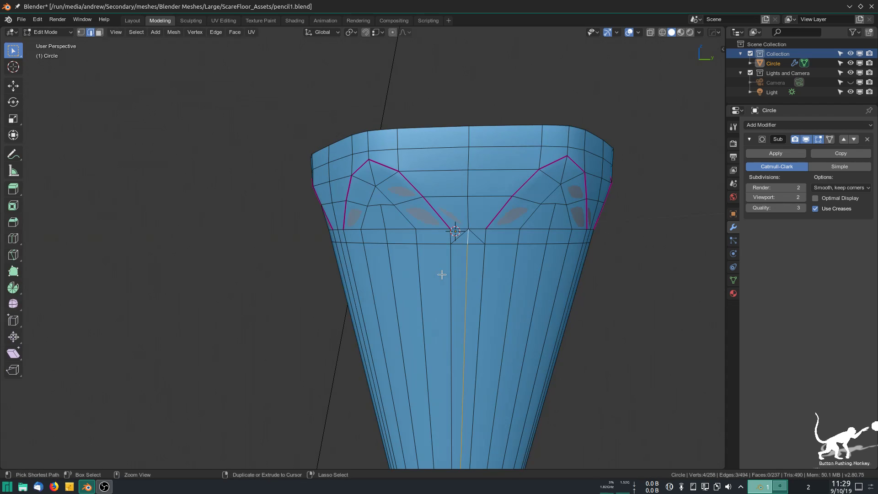
{"action": "key", "text": "ctrl+z"}
{"action": "key", "text": "ctrl+z"}
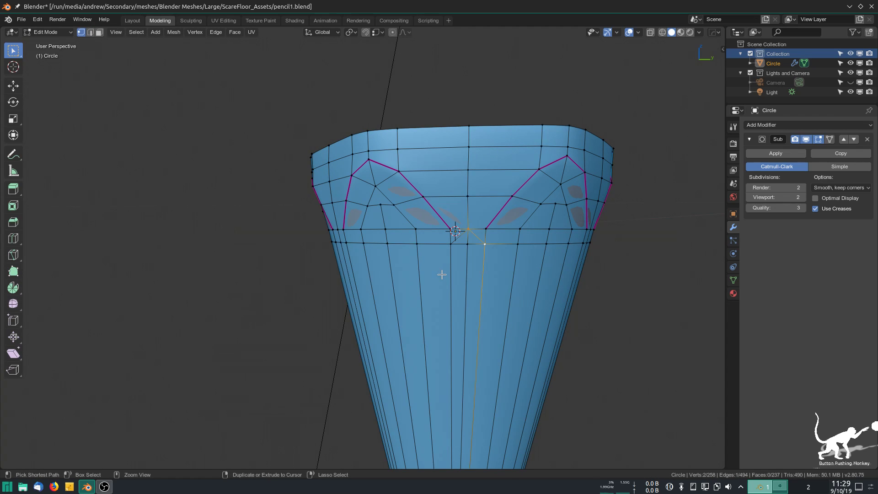
{"action": "key", "text": "ctrl+z"}
{"action": "key", "text": "ctrl+z"}
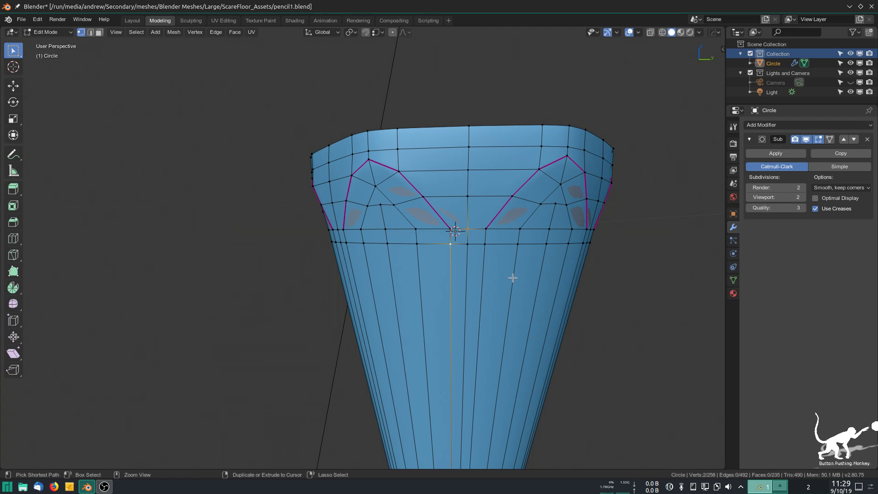
{"action": "left_click", "coordinate": [608, 336]}
Step: Hide the Light object from the viewport
{"action": "scroll", "coordinate": [443, 323], "scroll_direction": "down", "scroll_amount": 3}
{"action": "middle_click_drag", "start_coordinate": [442, 305], "coordinate": [413, 330]}
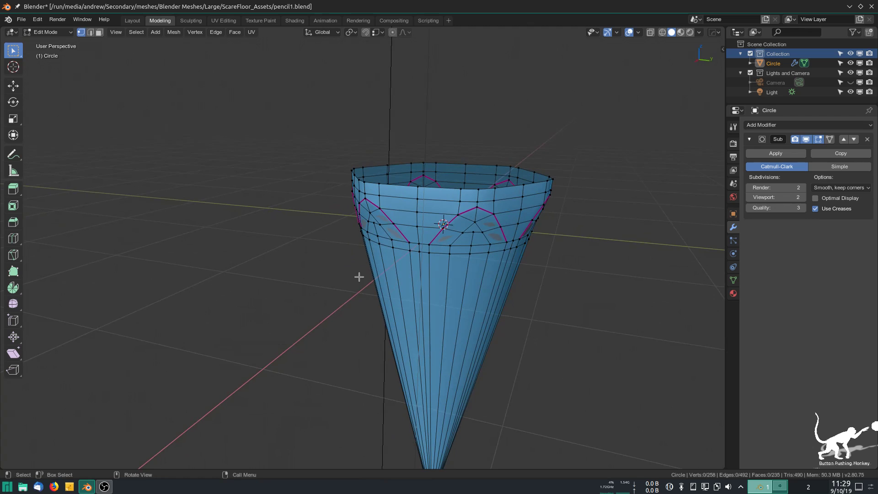
{"action": "scroll", "coordinate": [359, 277], "scroll_direction": "down", "scroll_amount": 10}
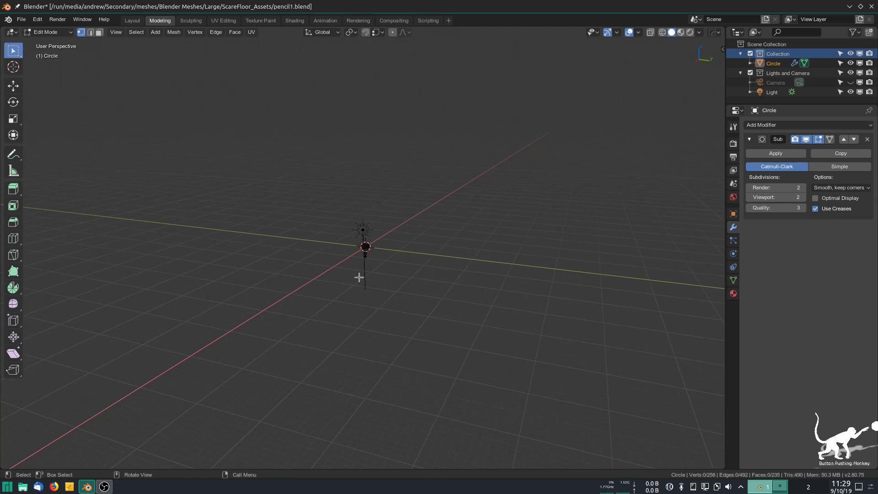
{"action": "scroll", "coordinate": [360, 277], "scroll_direction": "up", "scroll_amount": 10}
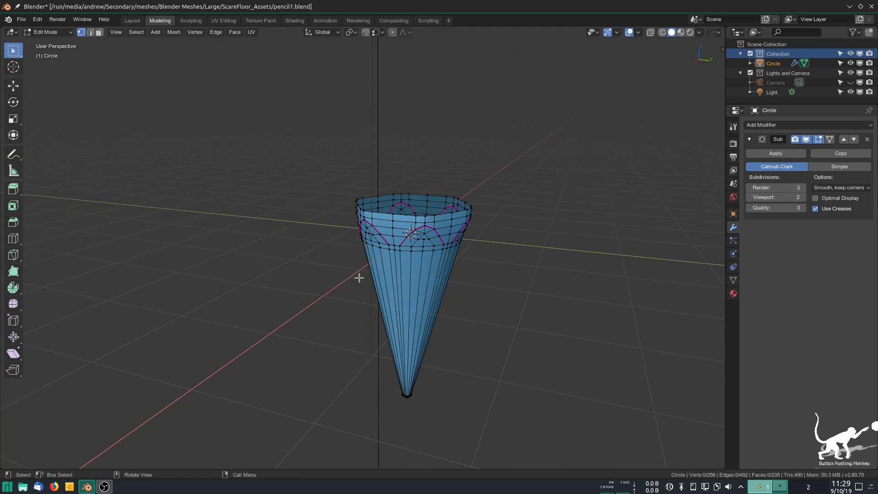
{"action": "left_click", "coordinate": [851, 92]}
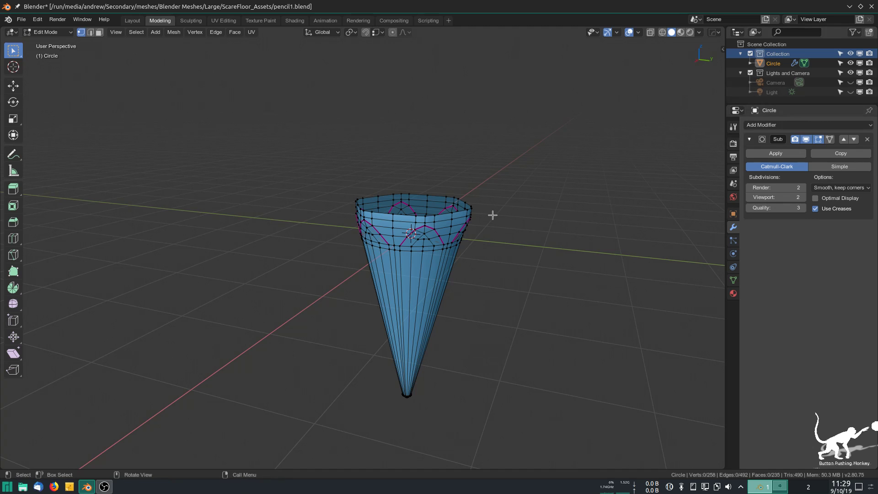
Step: Select the entire top rim loop of the cone
{"action": "scroll", "coordinate": [409, 247], "scroll_direction": "up", "scroll_amount": 4}
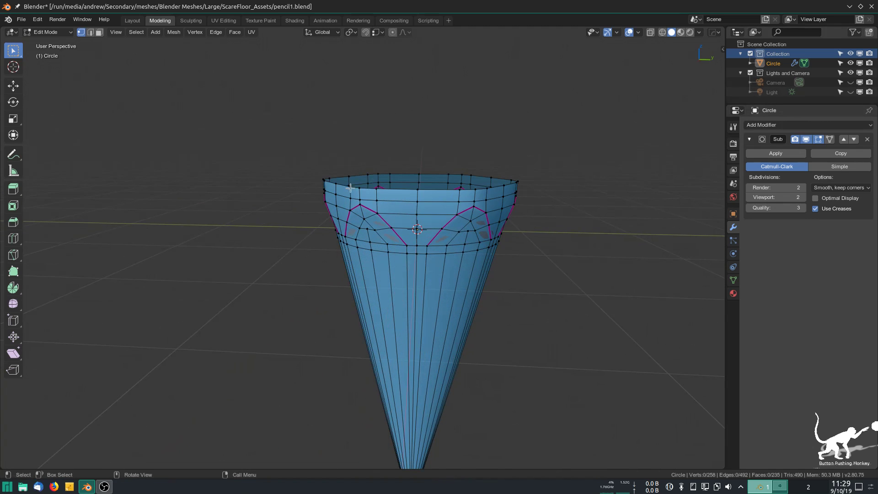
{"action": "left_click", "coordinate": [408, 192], "text": "alt"}
{"action": "scroll", "coordinate": [408, 193], "scroll_direction": "down", "scroll_amount": 4}
{"action": "middle_click_drag", "start_coordinate": [408, 192], "coordinate": [366, 190]}
Step: Try reshaping the rim loop with the Circle tool using the Best fit method, and undo it
{"action": "right_click", "coordinate": [366, 190]}
{"action": "mouse_move", "coordinate": [371, 190]}
{"action": "left_click", "coordinate": [442, 199]}
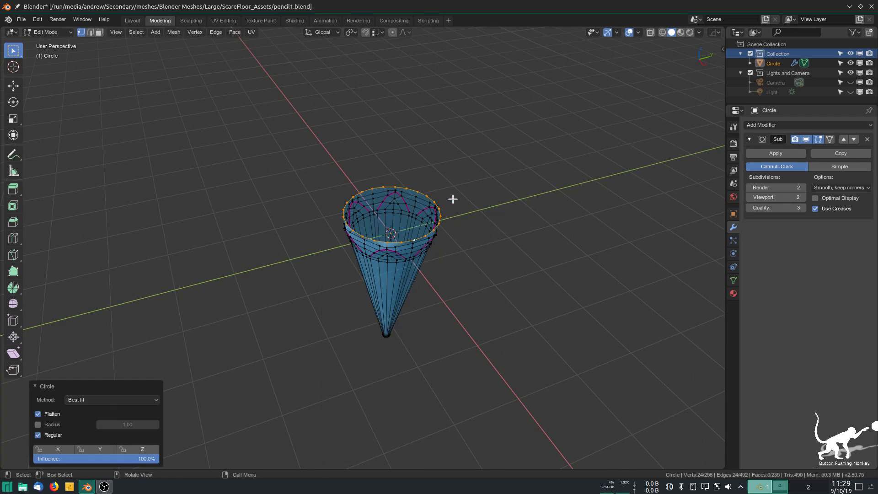
{"action": "mouse_move", "coordinate": [467, 302]}
{"action": "middle_mouse_down"}
{"action": "mouse_move", "coordinate": [474, 276]}
{"action": "mouse_move", "coordinate": [464, 261]}
{"action": "mouse_move", "coordinate": [453, 274]}
{"action": "mouse_move", "coordinate": [455, 319]}
{"action": "mouse_move", "coordinate": [476, 290]}
{"action": "middle_mouse_up"}
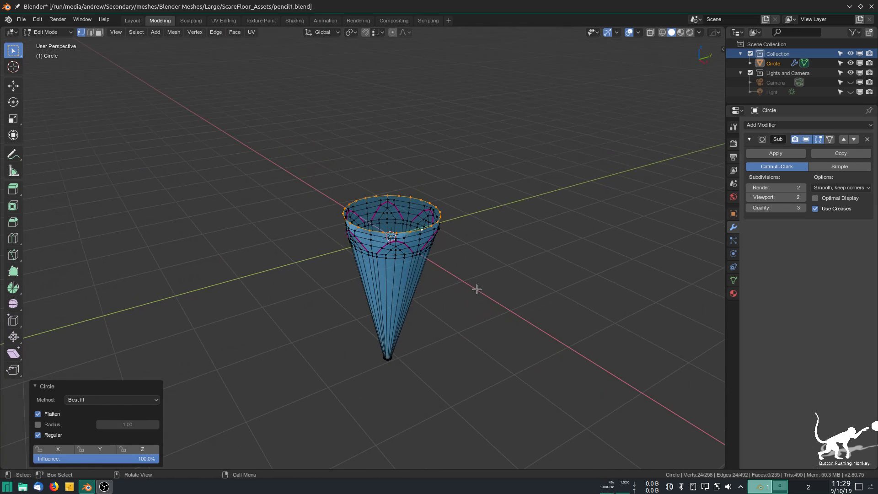
{"action": "key", "text": "ctrl+z"}
Step: Extrude the selected rim loop slightly upward along the global Z axis as a narrow supporting band
{"action": "scroll", "coordinate": [407, 283], "scroll_direction": "up", "scroll_amount": 2}
{"action": "middle_click_drag", "start_coordinate": [411, 284], "coordinate": [408, 285]}
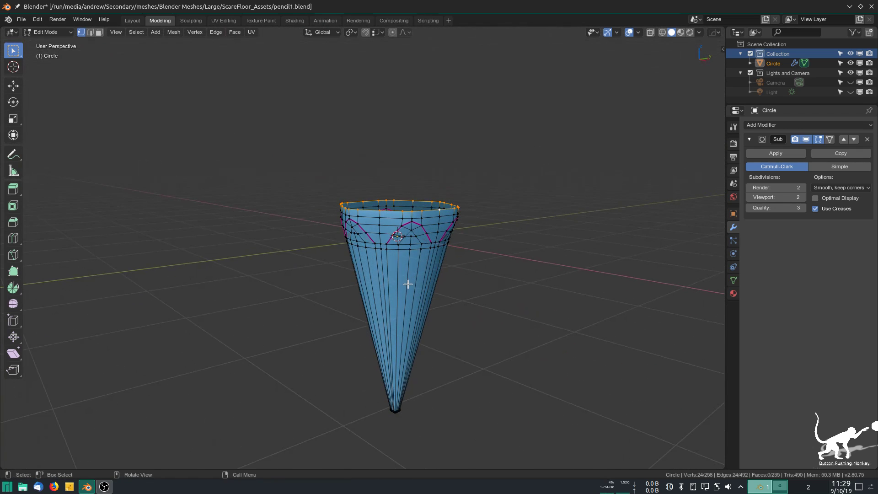
{"action": "key", "text": "e"}
{"action": "key", "text": "z"}
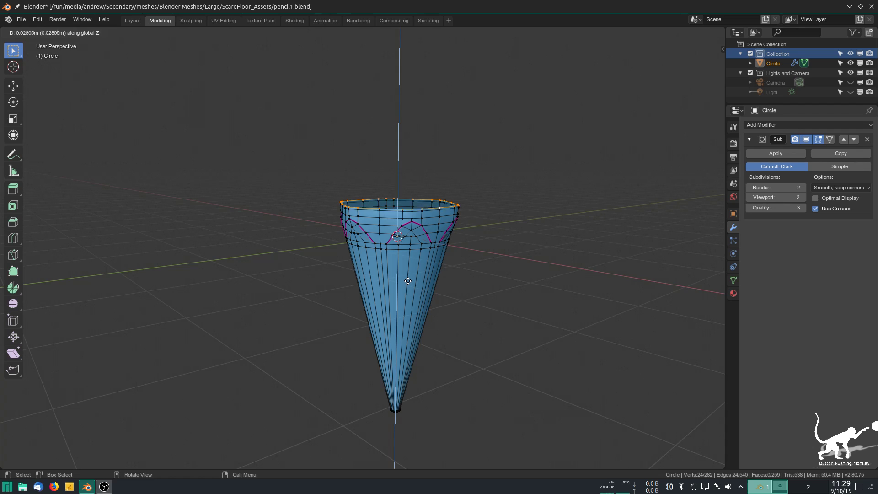
{"action": "left_click", "coordinate": [408, 277]}
{"action": "middle_click_drag", "start_coordinate": [345, 270], "coordinate": [390, 237]}
Step: Extrude the rim loop far upward along the global Z axis to form the pencil's long shaft, and return to Object Mode
{"action": "key", "text": "h"}
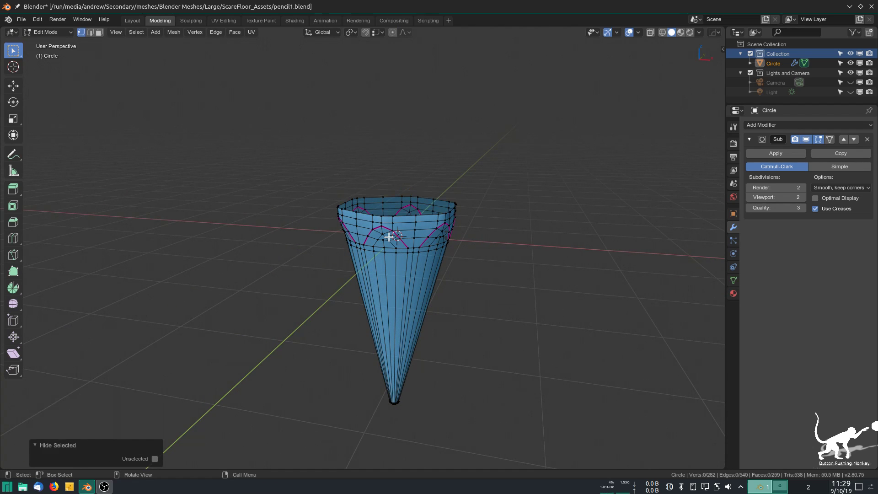
{"action": "key", "text": "ctrl+z"}
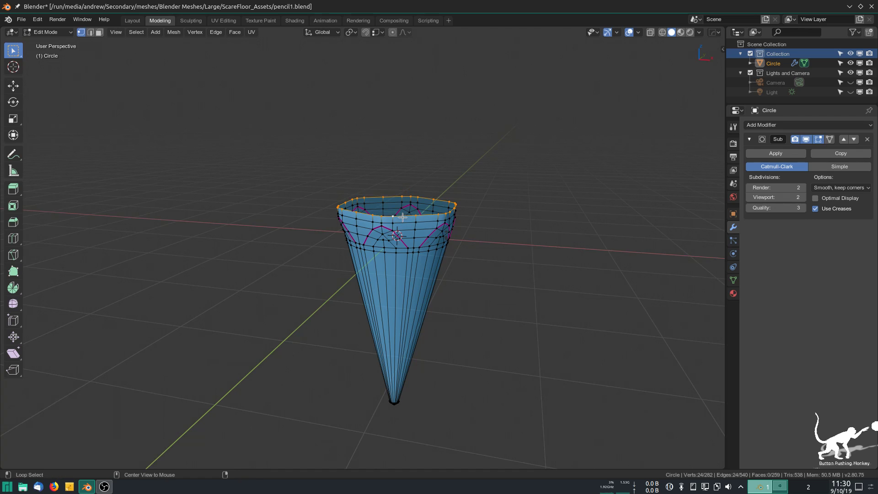
{"action": "key", "text": "e"}
{"action": "key", "text": "z"}
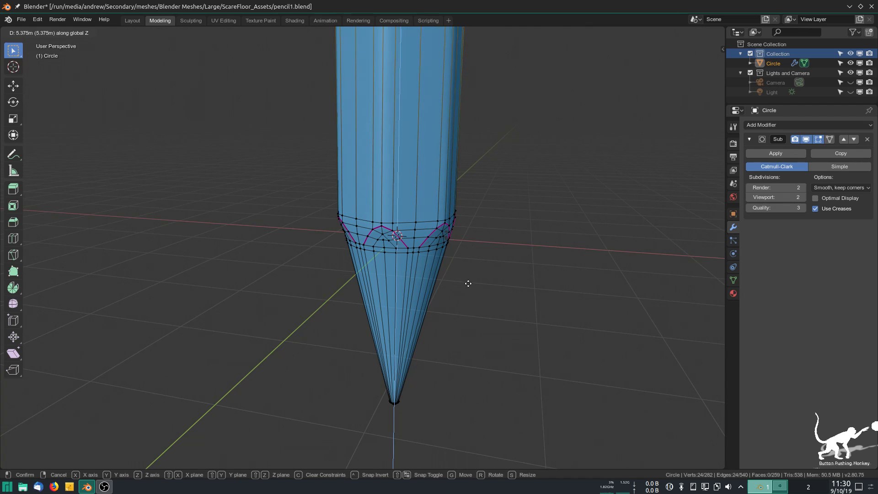
{"action": "left_click", "coordinate": [470, 443]}
{"action": "scroll", "coordinate": [443, 204], "scroll_direction": "down", "scroll_amount": 5}
{"action": "middle_click_drag", "start_coordinate": [406, 147], "coordinate": [496, 308], "text": "shift"}
{"action": "scroll", "coordinate": [393, 372], "scroll_direction": "up", "scroll_amount": 4}
{"action": "key", "text": "Tab"}
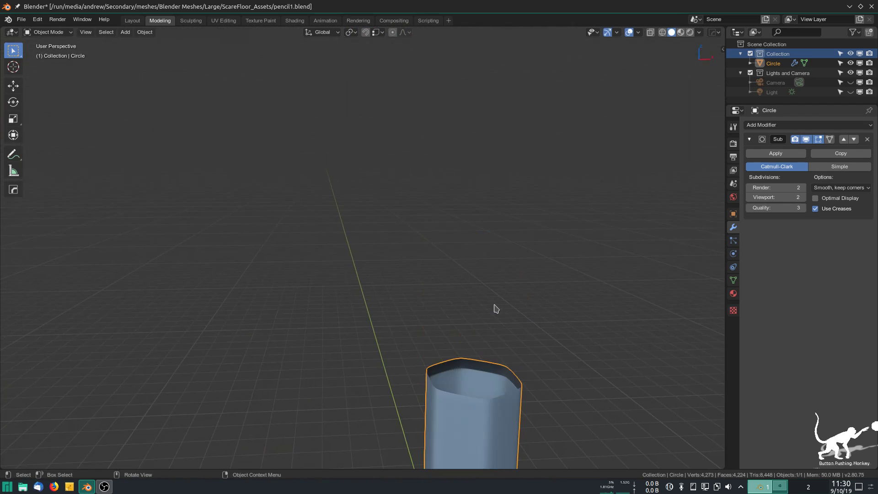
Step: Return to Edit Mode and undo the long shaft extrusion, going back to the cone with its narrow supporting band
{"action": "key", "text": "Tab"}
{"action": "scroll", "coordinate": [490, 371], "scroll_direction": "down", "scroll_amount": 4}
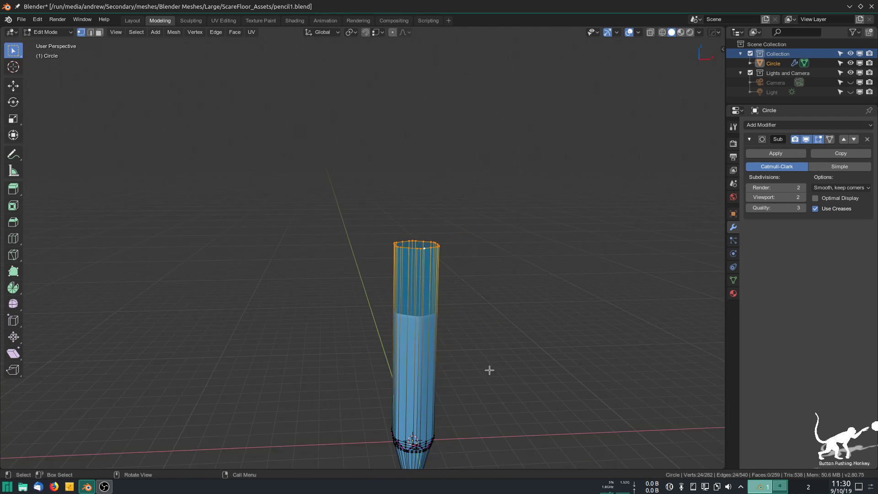
{"action": "key", "text": "ctrl+z"}
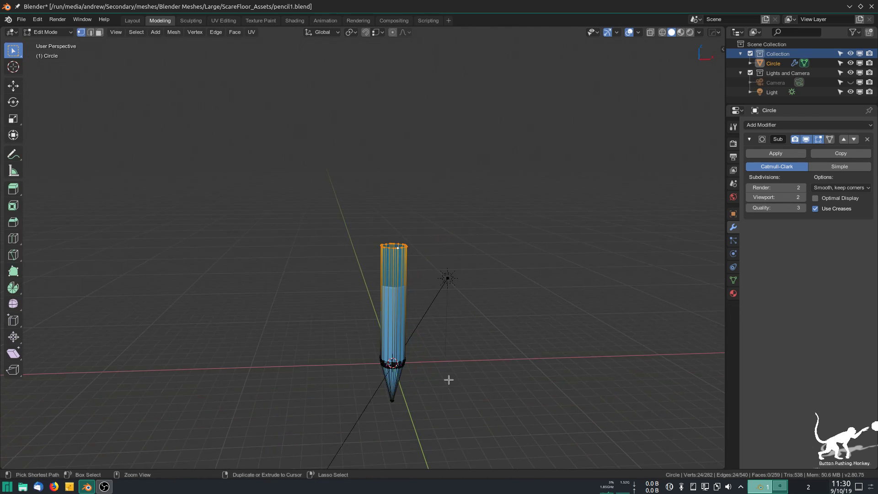
{"action": "key", "text": "ctrl+z"}
{"action": "key", "text": "ctrl+z"}
{"action": "scroll", "coordinate": [424, 405], "scroll_direction": "up", "scroll_amount": 6}
{"action": "middle_click_drag", "start_coordinate": [444, 358], "coordinate": [433, 65], "text": "shift"}
{"action": "scroll", "coordinate": [490, 241], "scroll_direction": "up", "scroll_amount": 6}
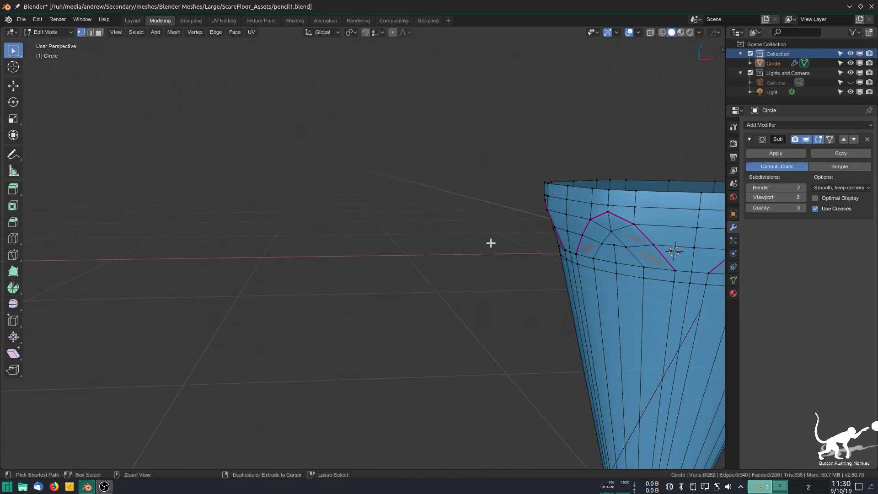
{"action": "key", "text": "ctrl+shift+z"}
{"action": "key", "text": "ctrl+shift+z"}
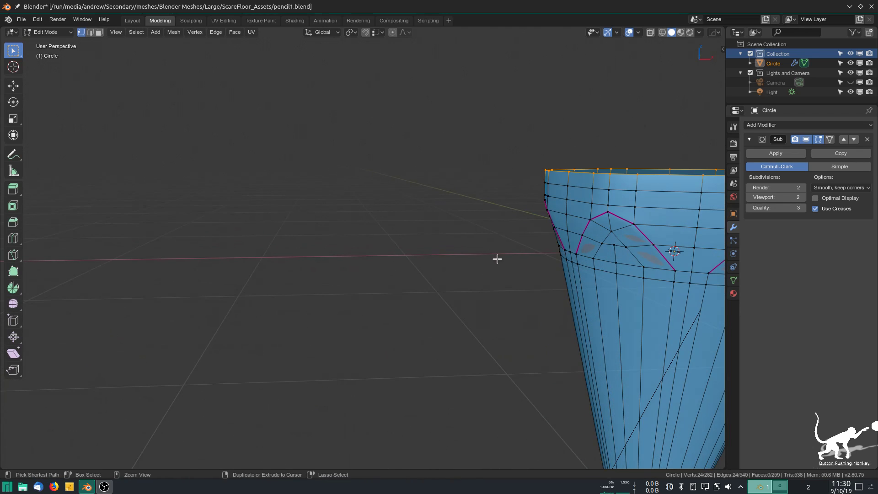
{"action": "key", "text": "ctrl+z"}
{"action": "scroll", "coordinate": [503, 267], "scroll_direction": "down", "scroll_amount": 6}
{"action": "middle_click_drag", "start_coordinate": [514, 243], "coordinate": [461, 286]}
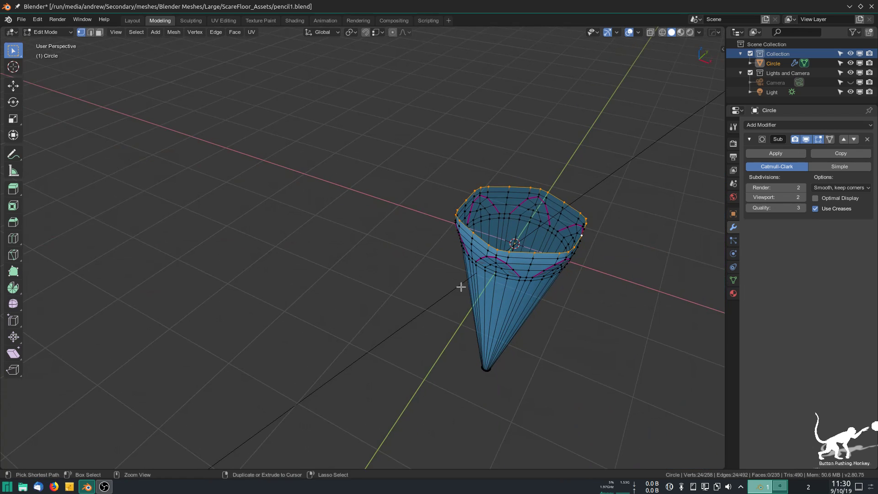
{"action": "key", "text": "ctrl+z"}
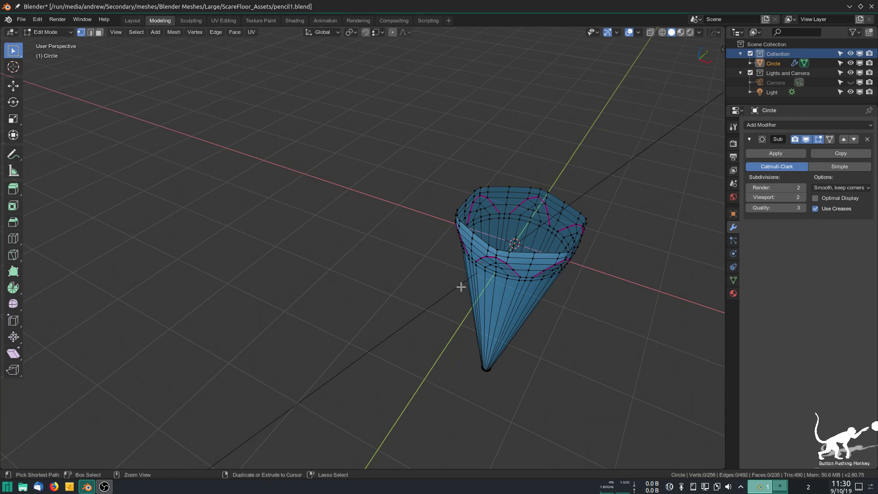
Step: Select the cone's top rim loop and extrude it about 12.4 m upward along the global Z axis as the pencil's shaft
{"action": "left_click", "coordinate": [461, 287]}
{"action": "middle_click_drag", "start_coordinate": [461, 287], "coordinate": [596, 275]}
{"action": "middle_click_drag", "start_coordinate": [645, 372], "coordinate": [551, 292]}
{"action": "left_click", "coordinate": [477, 204], "text": "alt"}
{"action": "middle_click_drag", "start_coordinate": [477, 204], "coordinate": [377, 356]}
{"action": "scroll", "coordinate": [503, 219], "scroll_direction": "down", "scroll_amount": 5}
{"action": "key", "text": "e"}
{"action": "key", "text": "z"}
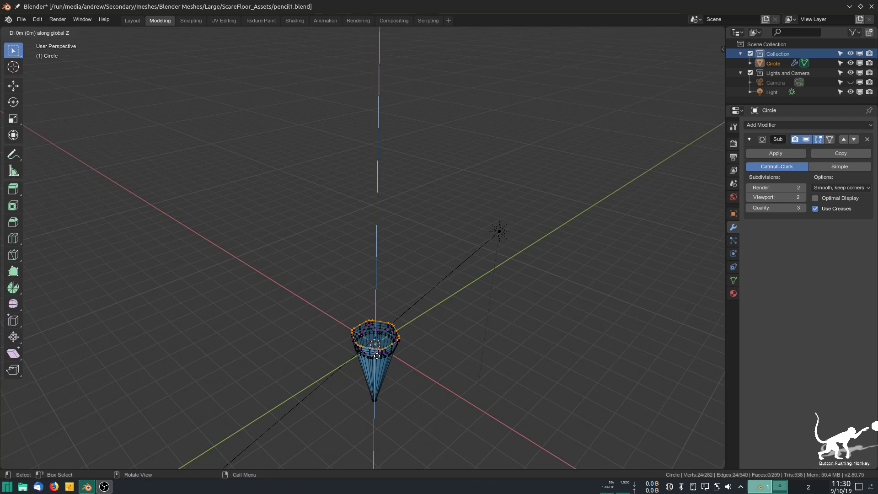
{"action": "left_click", "coordinate": [406, 421]}
{"action": "scroll", "coordinate": [406, 400], "scroll_direction": "down", "scroll_amount": 4}
{"action": "mouse_move", "coordinate": [410, 345]}
{"action": "middle_mouse_down"}
{"action": "mouse_move", "coordinate": [404, 283]}
{"action": "mouse_move", "coordinate": [414, 264]}
{"action": "middle_mouse_up"}
{"action": "scroll", "coordinate": [403, 283], "scroll_direction": "up", "scroll_amount": 4}
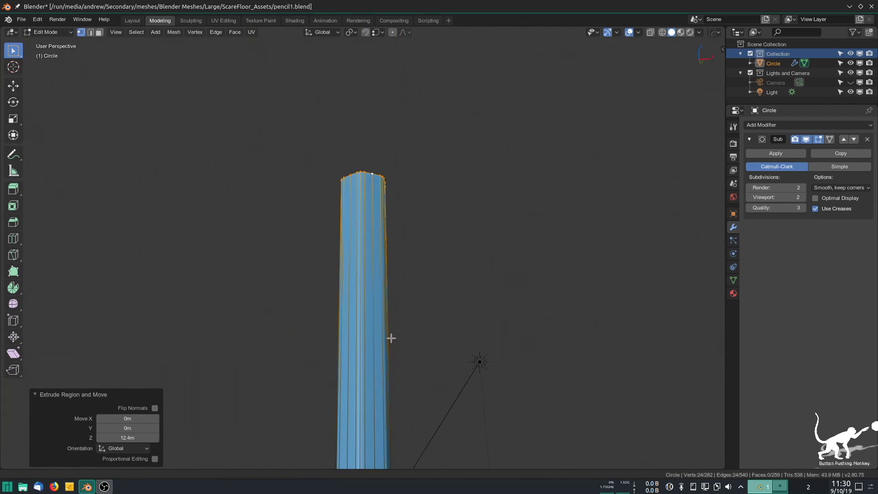
Step: Examine the pencil's smoothed shaft and the scalloped transition to its tip in Object Mode and Edit Mode from several angles
{"action": "key", "text": "Tab"}
{"action": "scroll", "coordinate": [361, 348], "scroll_direction": "down", "scroll_amount": 1}
{"action": "mouse_move", "coordinate": [373, 306]}
{"action": "middle_mouse_down"}
{"action": "mouse_move", "coordinate": [374, 407]}
{"action": "mouse_move", "coordinate": [436, 212]}
{"action": "middle_mouse_up"}
{"action": "key", "text": "Tab"}
{"action": "scroll", "coordinate": [445, 285], "scroll_direction": "up", "scroll_amount": 5}
{"action": "middle_click_drag", "start_coordinate": [514, 386], "coordinate": [426, 144], "text": "shift"}
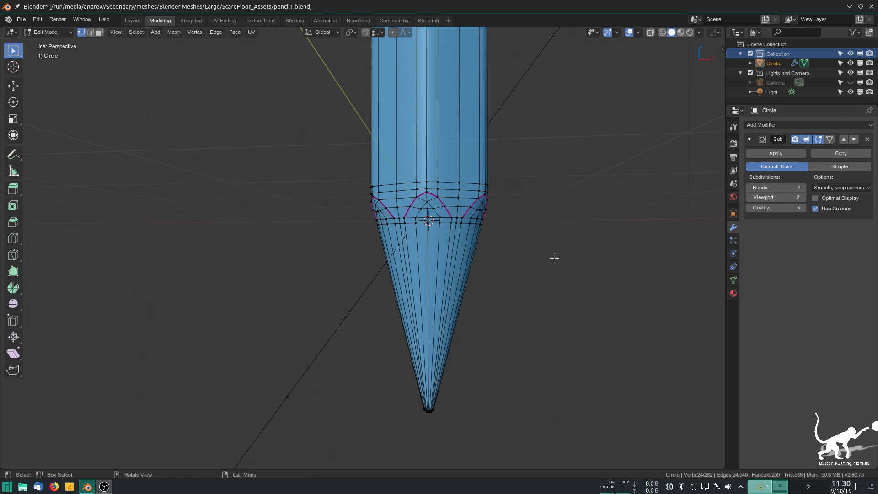
{"action": "scroll", "coordinate": [539, 234], "scroll_direction": "up", "scroll_amount": 4}
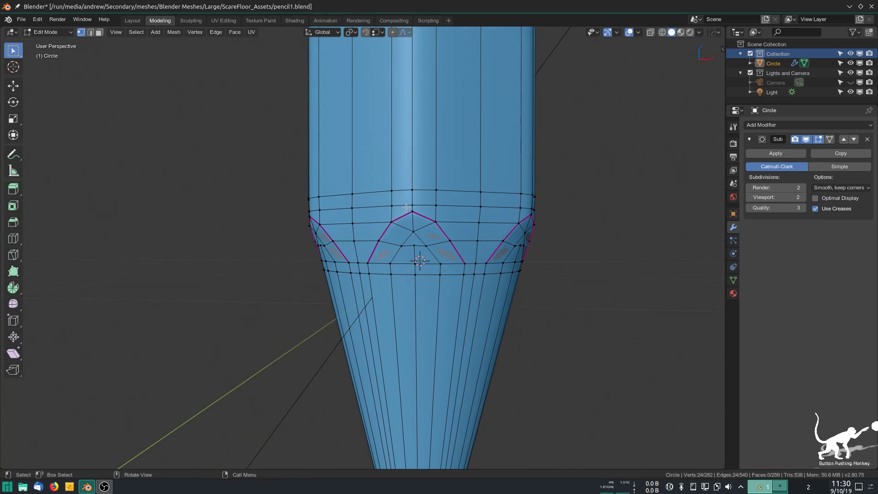
{"action": "scroll", "coordinate": [519, 222], "scroll_direction": "down", "scroll_amount": 4}
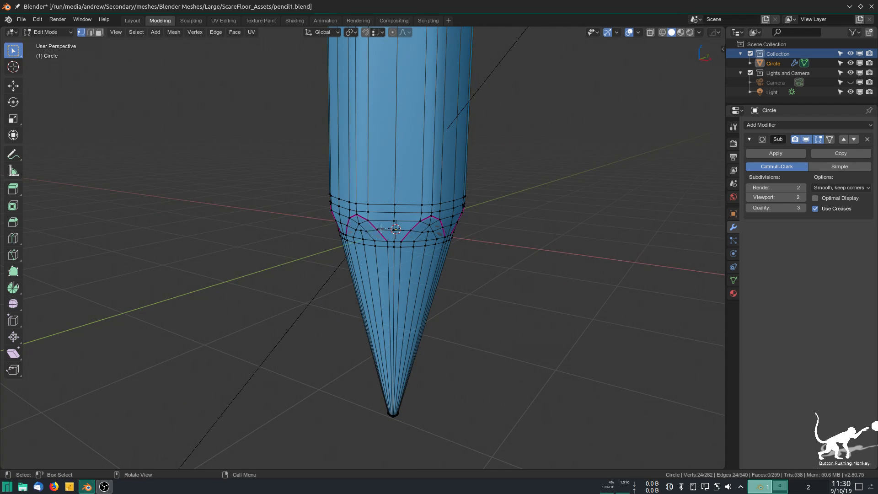
{"action": "mouse_move", "coordinate": [499, 303]}
{"action": "middle_mouse_down"}
{"action": "mouse_move", "coordinate": [530, 304]}
{"action": "mouse_move", "coordinate": [452, 308]}
{"action": "middle_mouse_up"}
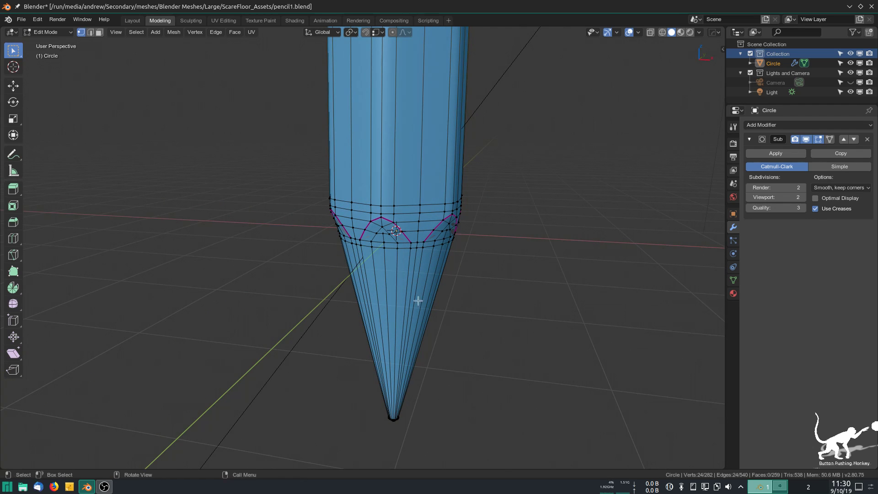
{"action": "key", "text": "Tab"}
{"action": "mouse_move", "coordinate": [386, 268]}
{"action": "middle_mouse_down"}
{"action": "mouse_move", "coordinate": [427, 263]}
{"action": "mouse_move", "coordinate": [483, 220]}
{"action": "mouse_move", "coordinate": [461, 249]}
{"action": "middle_mouse_up"}
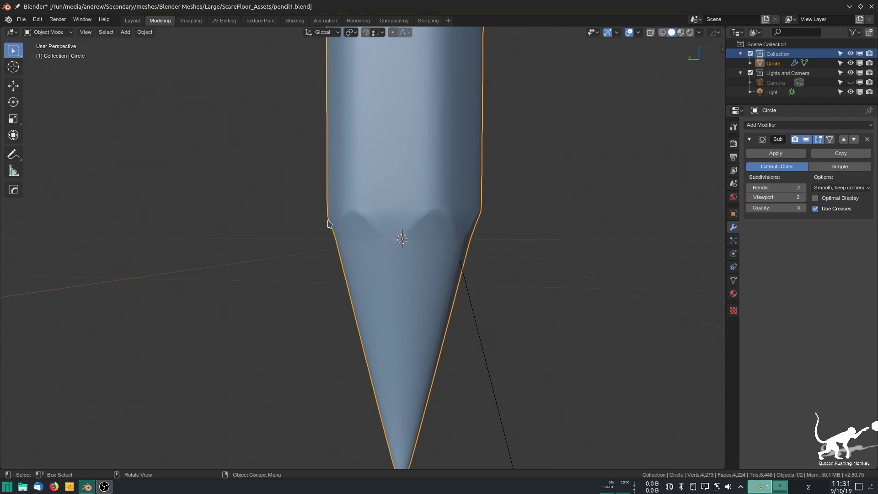
{"action": "mouse_move", "coordinate": [398, 238]}
{"action": "middle_mouse_down"}
{"action": "mouse_move", "coordinate": [376, 257]}
{"action": "mouse_move", "coordinate": [386, 146]}
{"action": "middle_mouse_up"}
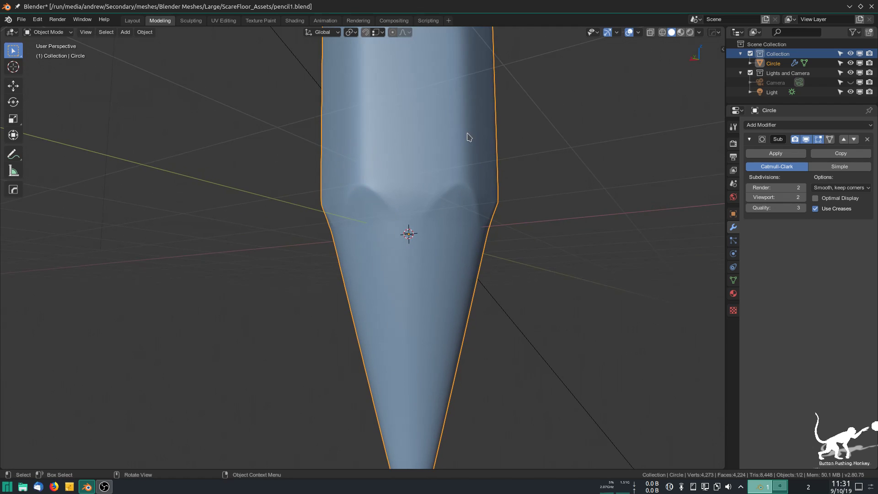
{"action": "scroll", "coordinate": [487, 216], "scroll_direction": "down", "scroll_amount": 5}
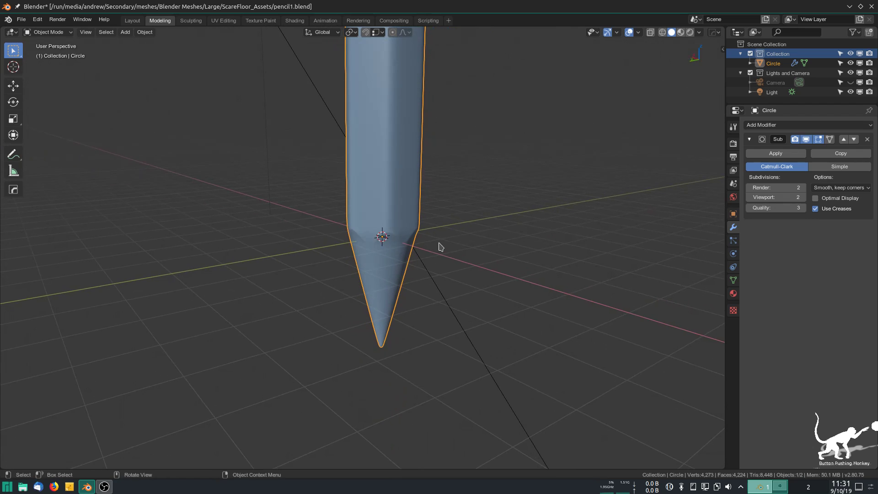
{"action": "scroll", "coordinate": [441, 247], "scroll_direction": "down", "scroll_amount": 3}
{"action": "mouse_move", "coordinate": [441, 247]}
{"action": "middle_mouse_down"}
{"action": "mouse_move", "coordinate": [372, 303]}
{"action": "mouse_move", "coordinate": [370, 319]}
{"action": "middle_mouse_up"}
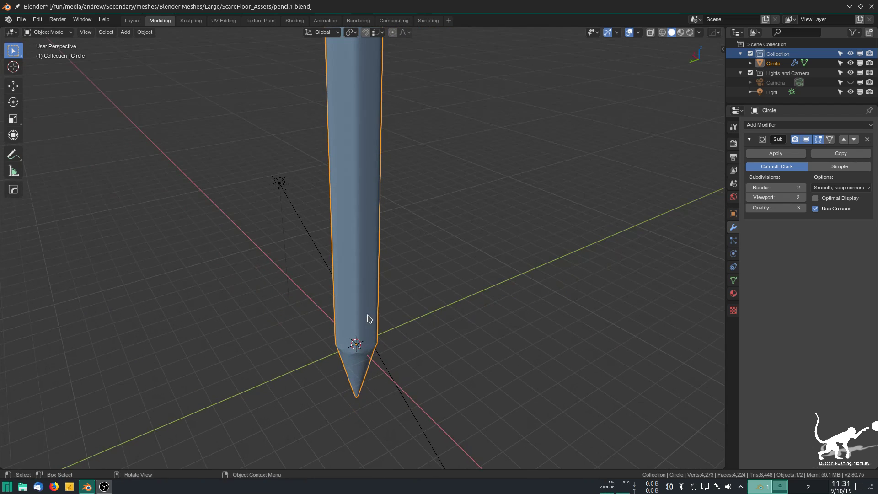
Step: Hide the light, raise the shaft's top rim about 1.3 m along the global Z axis, and return to Object Mode
{"action": "left_click", "coordinate": [849, 93]}
{"action": "mouse_move", "coordinate": [365, 206]}
{"action": "middle_mouse_down"}
{"action": "mouse_move", "coordinate": [349, 196]}
{"action": "mouse_move", "coordinate": [357, 215]}
{"action": "mouse_move", "coordinate": [349, 300]}
{"action": "mouse_move", "coordinate": [363, 272]}
{"action": "mouse_move", "coordinate": [365, 308]}
{"action": "mouse_move", "coordinate": [352, 286]}
{"action": "middle_mouse_up"}
{"action": "key", "text": "Tab"}
{"action": "scroll", "coordinate": [352, 289], "scroll_direction": "up", "scroll_amount": 4}
{"action": "middle_click_drag", "start_coordinate": [365, 254], "coordinate": [377, 272]}
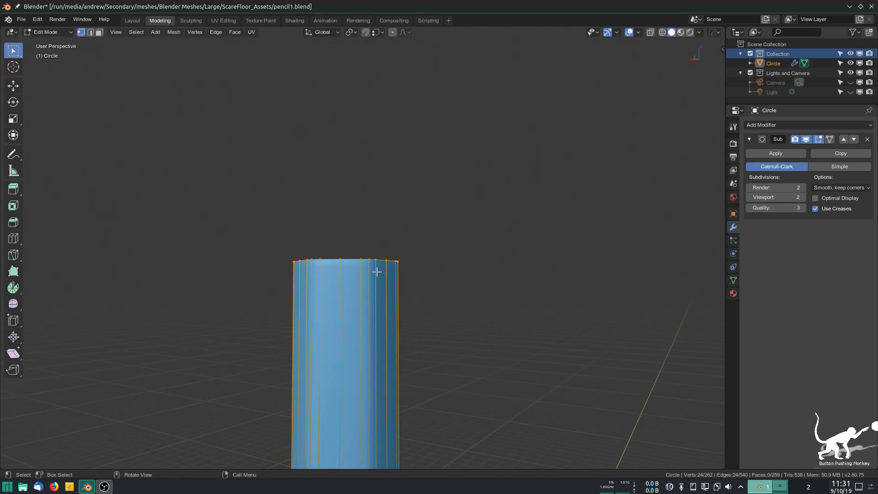
{"action": "key", "text": "g"}
{"action": "key", "text": "z"}
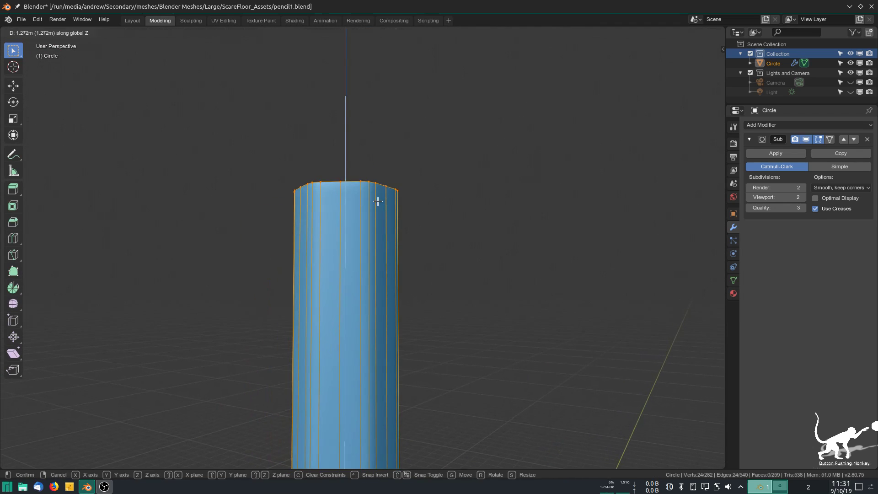
{"action": "left_click", "coordinate": [377, 196]}
{"action": "scroll", "coordinate": [356, 280], "scroll_direction": "down", "scroll_amount": 3}
{"action": "scroll", "coordinate": [355, 280], "scroll_direction": "down", "scroll_amount": 3}
{"action": "key", "text": "Tab"}
{"action": "scroll", "coordinate": [376, 288], "scroll_direction": "up", "scroll_amount": 4}
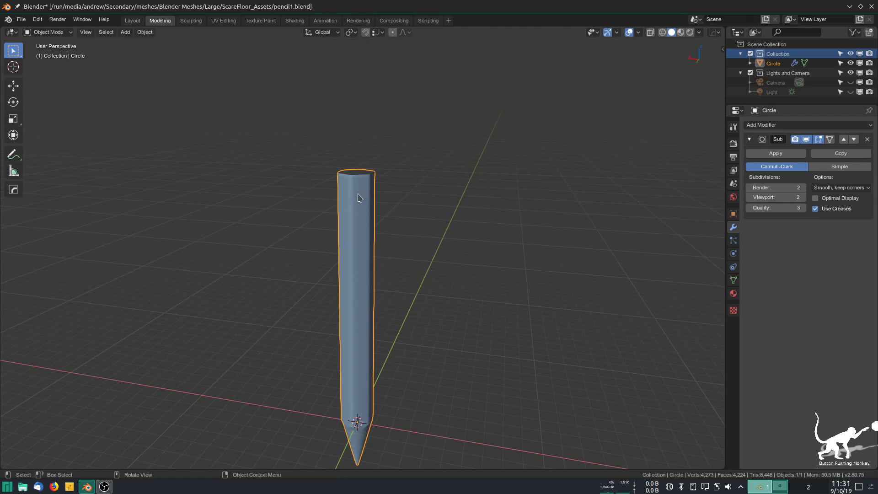
Step: Add a mesh cylinder with 12 vertices at the origin for the pencil's eraser
{"action": "key", "text": "shift+a"}
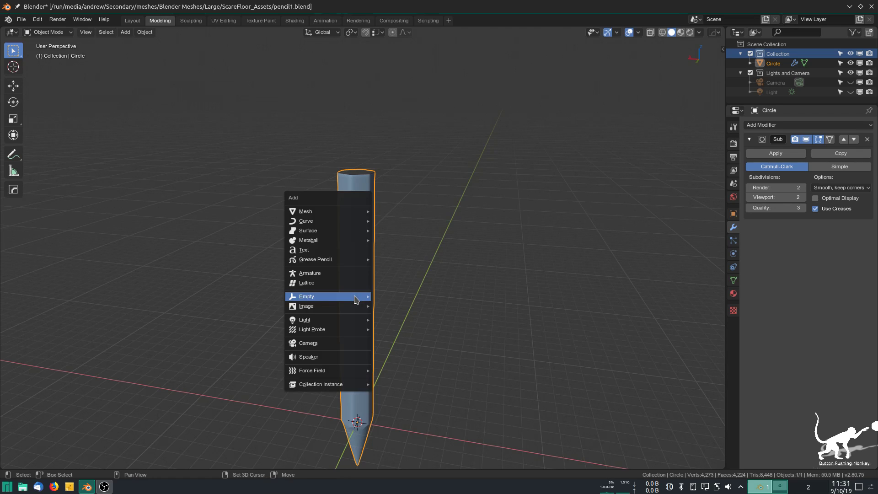
{"action": "mouse_move", "coordinate": [326, 213]}
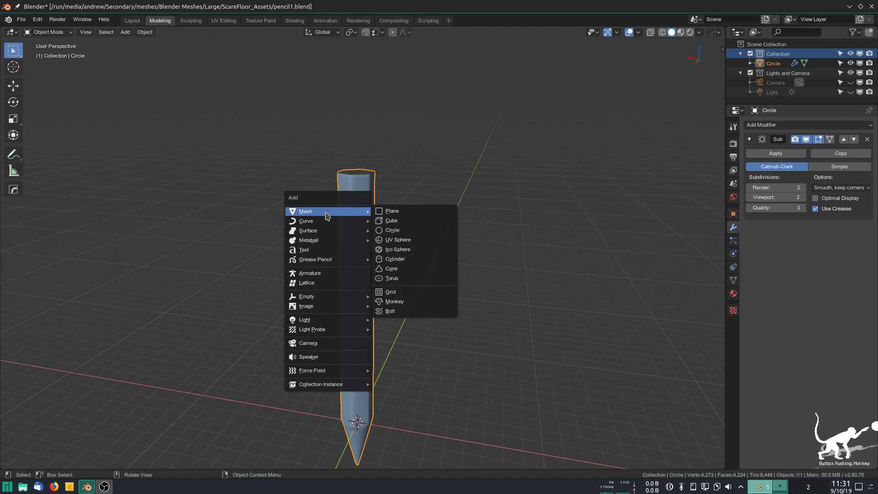
{"action": "left_click", "coordinate": [393, 264]}
{"action": "left_click", "coordinate": [132, 346]}
{"action": "key", "text": "Return"}
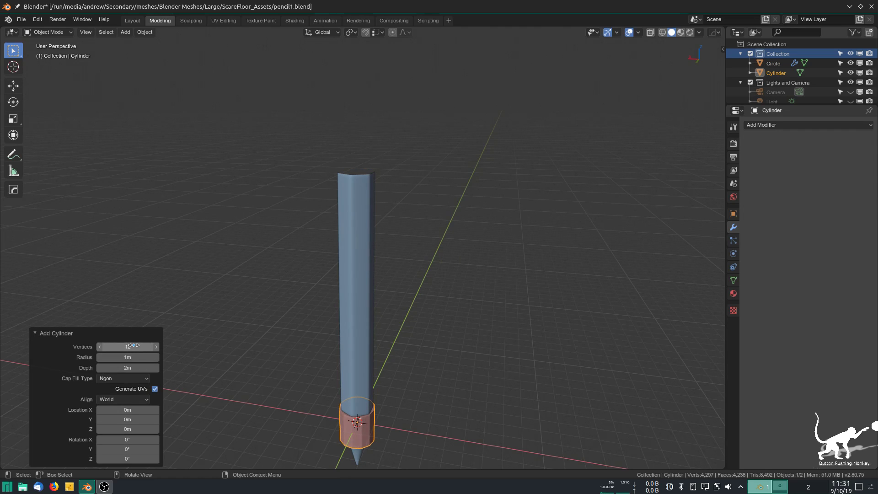
Step: Move the cylinder's geometry in Edit Mode about 14.9 m up along the global Z axis onto the shaft's top end
{"action": "key", "text": "Tab"}
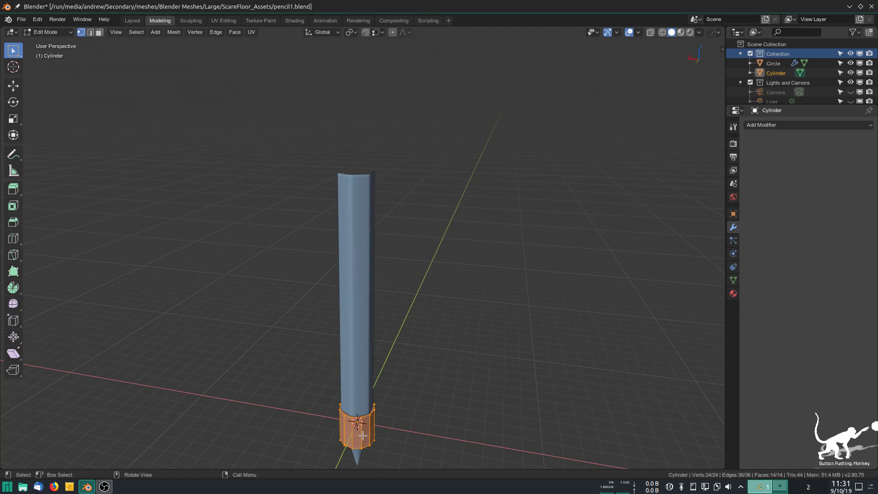
{"action": "key", "text": "g"}
{"action": "key", "text": "z"}
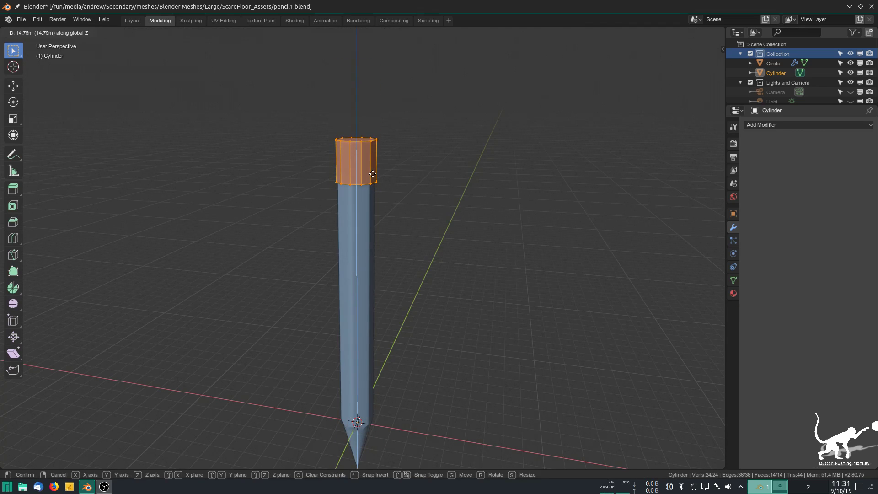
{"action": "left_click", "coordinate": [367, 169]}
Step: Scale the eraser cylinder uniformly to about 0.986 to fit the shaft's width more closely
{"action": "scroll", "coordinate": [326, 204], "scroll_direction": "up", "scroll_amount": 3}
{"action": "middle_click_drag", "start_coordinate": [326, 204], "coordinate": [384, 163]}
{"action": "scroll", "coordinate": [364, 132], "scroll_direction": "up", "scroll_amount": 2}
{"action": "mouse_move", "coordinate": [354, 131]}
{"action": "middle_mouse_down", "text": "shift"}
{"action": "mouse_move", "coordinate": [321, 286]}
{"action": "mouse_move", "coordinate": [358, 118]}
{"action": "mouse_move", "coordinate": [420, 121]}
{"action": "mouse_move", "coordinate": [447, 86]}
{"action": "mouse_move", "coordinate": [394, 153]}
{"action": "mouse_move", "coordinate": [341, 137]}
{"action": "mouse_move", "coordinate": [341, 95]}
{"action": "middle_mouse_up", "text": "shift"}
{"action": "key", "text": "s"}
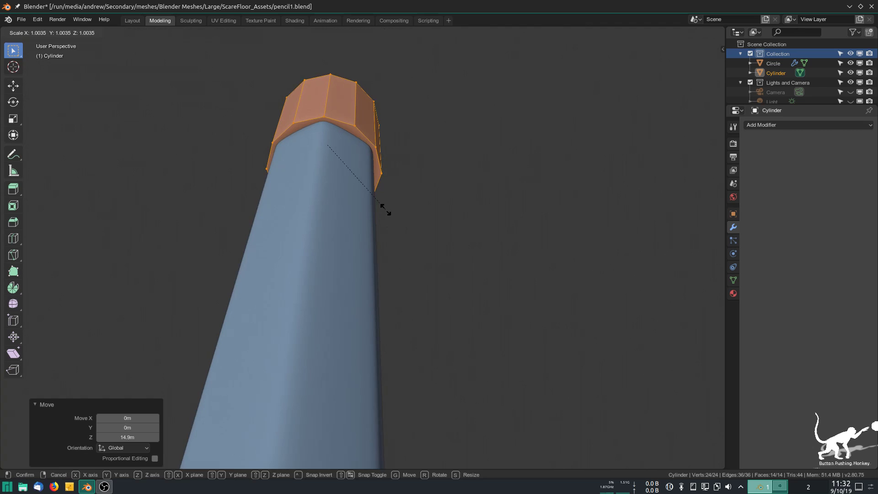
{"action": "left_click", "coordinate": [383, 210]}
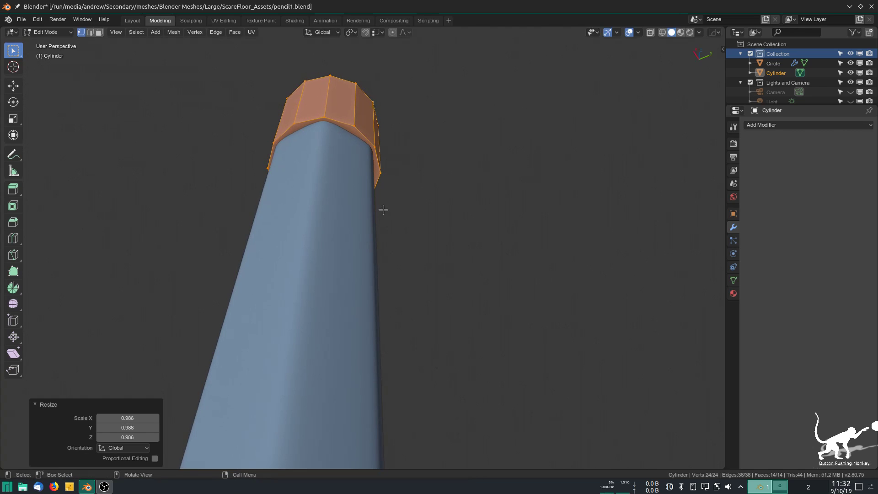
{"action": "scroll", "coordinate": [319, 138], "scroll_direction": "up", "scroll_amount": 2}
{"action": "middle_click_drag", "start_coordinate": [318, 109], "coordinate": [325, 263], "text": "shift"}
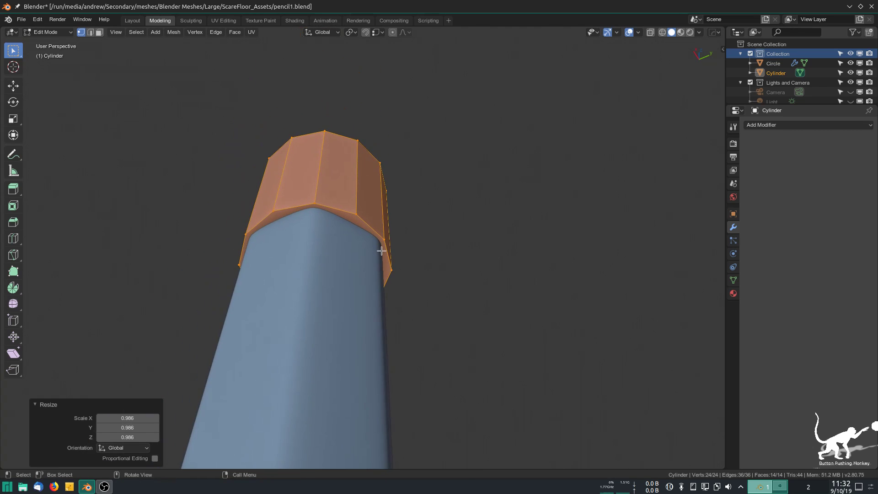
{"action": "mouse_move", "coordinate": [332, 214]}
{"action": "middle_mouse_down"}
{"action": "mouse_move", "coordinate": [339, 253]}
{"action": "mouse_move", "coordinate": [322, 325]}
{"action": "middle_mouse_up"}
Step: Give the eraser cylinder a Subdivision Surface modifier with the viewport subdivisions set to 2
{"action": "key", "text": "Tab"}
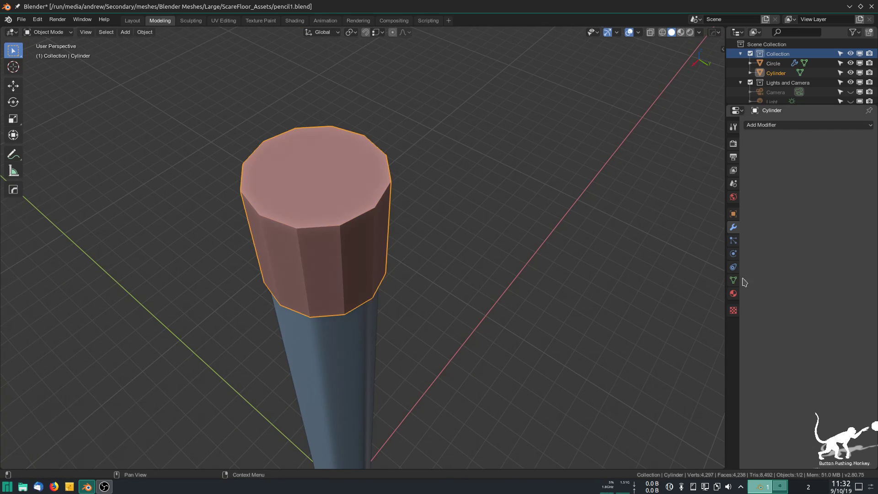
{"action": "left_click", "coordinate": [769, 125]}
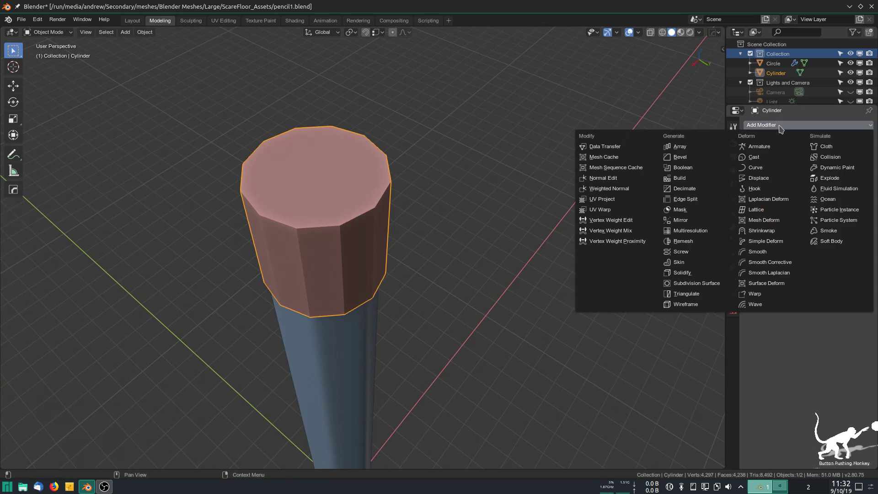
{"action": "left_click", "coordinate": [687, 283]}
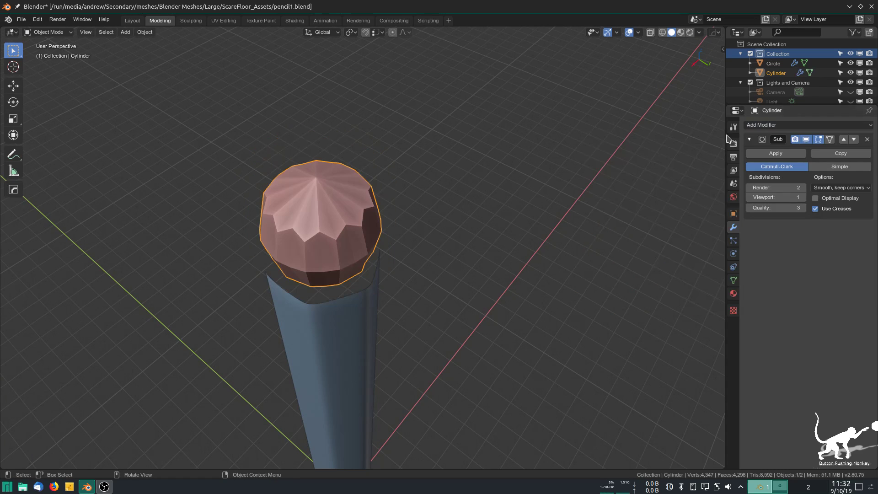
{"action": "left_click", "coordinate": [804, 197]}
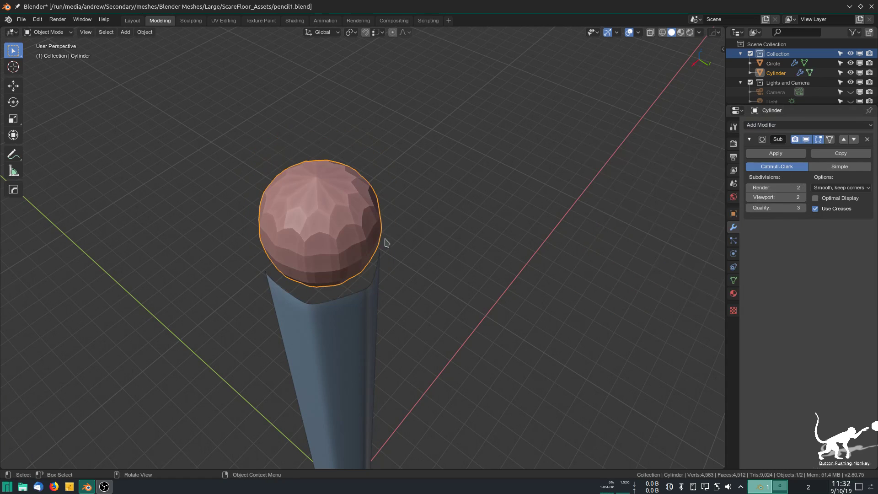
Step: Inset the eraser cylinder's bottom cap face by about 0.033 m in face select mode
{"action": "key", "text": "Tab"}
{"action": "middle_click_drag", "start_coordinate": [377, 254], "coordinate": [365, 221]}
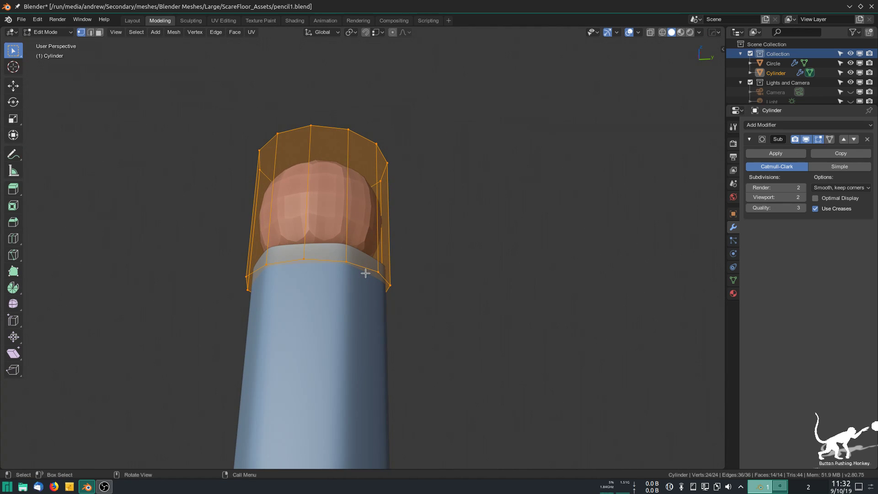
{"action": "key", "text": "3"}
{"action": "left_click", "coordinate": [365, 273]}
{"action": "key", "text": "i"}
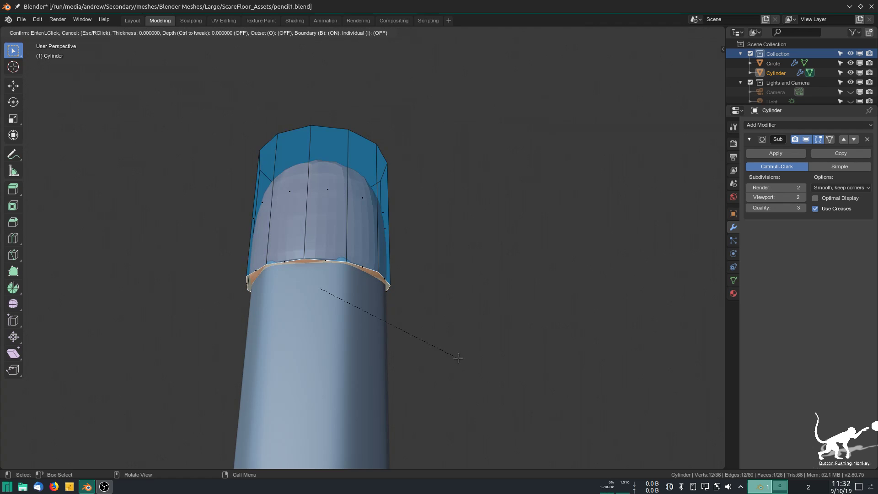
{"action": "left_click", "coordinate": [456, 357]}
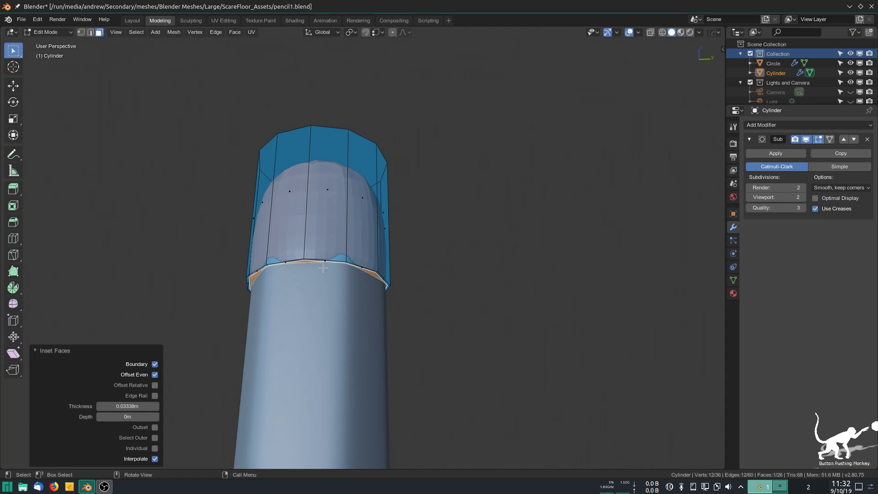
{"action": "scroll", "coordinate": [388, 322], "scroll_direction": "up", "scroll_amount": 2}
{"action": "middle_click_drag", "start_coordinate": [304, 274], "coordinate": [384, 218], "text": "shift"}
{"action": "scroll", "coordinate": [413, 234], "scroll_direction": "up", "scroll_amount": 2}
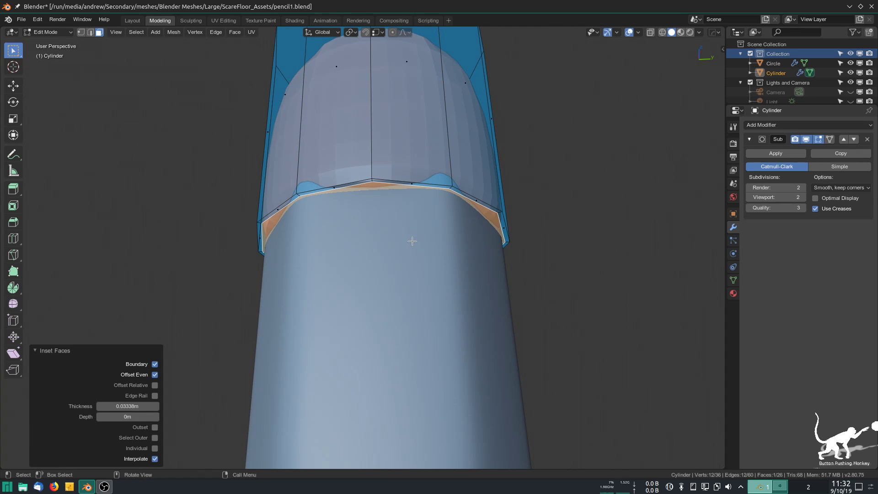
Step: Delete the inset face from the eraser cylinder's bottom cap, leaving only its thin rim
{"action": "key", "text": "x"}
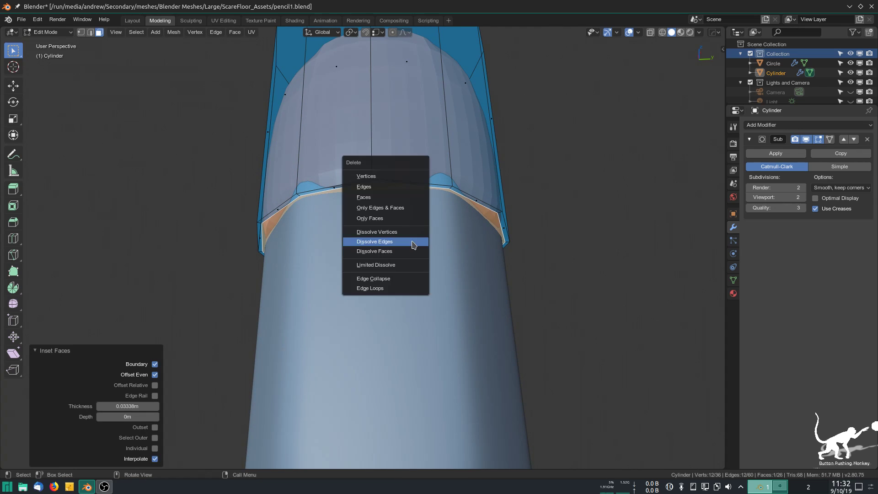
{"action": "left_click", "coordinate": [399, 198]}
{"action": "middle_click_drag", "start_coordinate": [498, 307], "coordinate": [500, 273]}
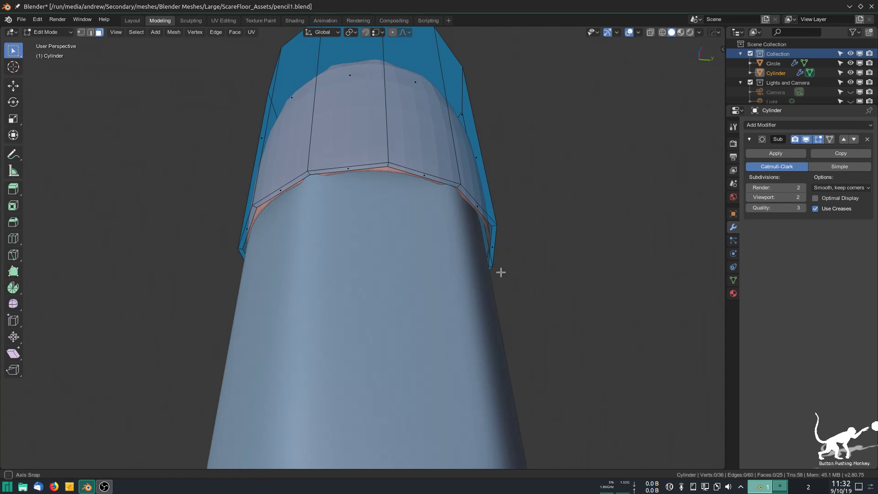
{"action": "middle_click_drag", "start_coordinate": [355, 179], "coordinate": [386, 197]}
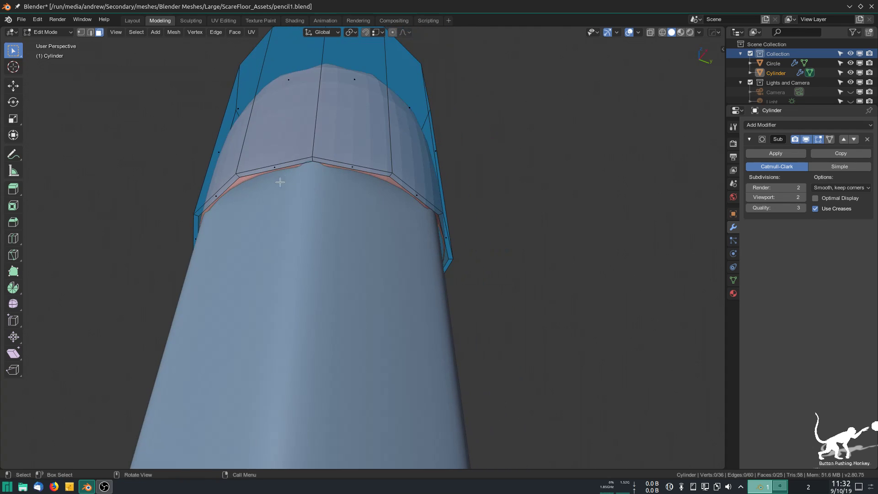
{"action": "mouse_move", "coordinate": [322, 212]}
{"action": "middle_mouse_down"}
{"action": "mouse_move", "coordinate": [300, 224]}
{"action": "mouse_move", "coordinate": [361, 117]}
{"action": "middle_mouse_up"}
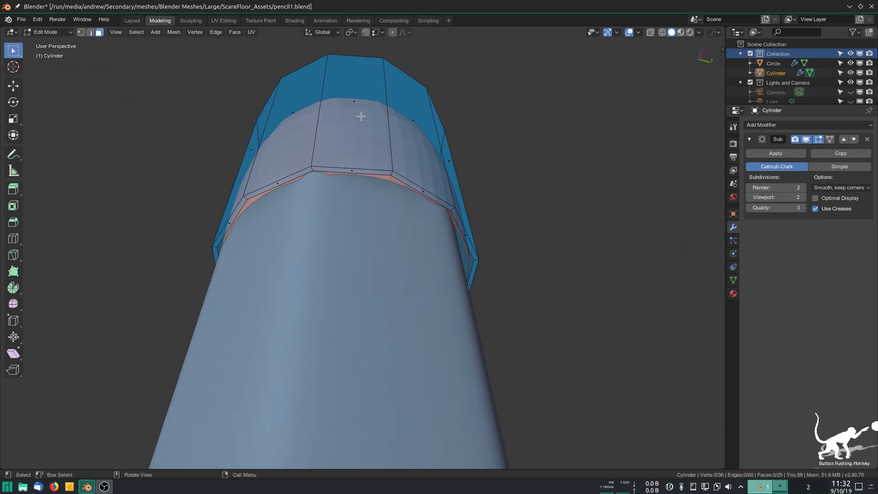
Step: Scale all of the cylinder's geometry uniformly to 0.984 and back up by about 1.016 to fit the shaft
{"action": "key", "text": "a"}
{"action": "mouse_move", "coordinate": [544, 257]}
{"action": "middle_mouse_down"}
{"action": "mouse_move", "coordinate": [543, 243]}
{"action": "mouse_move", "coordinate": [533, 287]}
{"action": "middle_mouse_up"}
{"action": "scroll", "coordinate": [382, 151], "scroll_direction": "down", "scroll_amount": 2}
{"action": "mouse_move", "coordinate": [389, 194]}
{"action": "middle_mouse_down"}
{"action": "mouse_move", "coordinate": [399, 231]}
{"action": "mouse_move", "coordinate": [412, 241]}
{"action": "mouse_move", "coordinate": [415, 221]}
{"action": "mouse_move", "coordinate": [424, 225]}
{"action": "middle_mouse_up"}
{"action": "scroll", "coordinate": [400, 234], "scroll_direction": "up", "scroll_amount": 3}
{"action": "scroll", "coordinate": [399, 234], "scroll_direction": "down", "scroll_amount": 2}
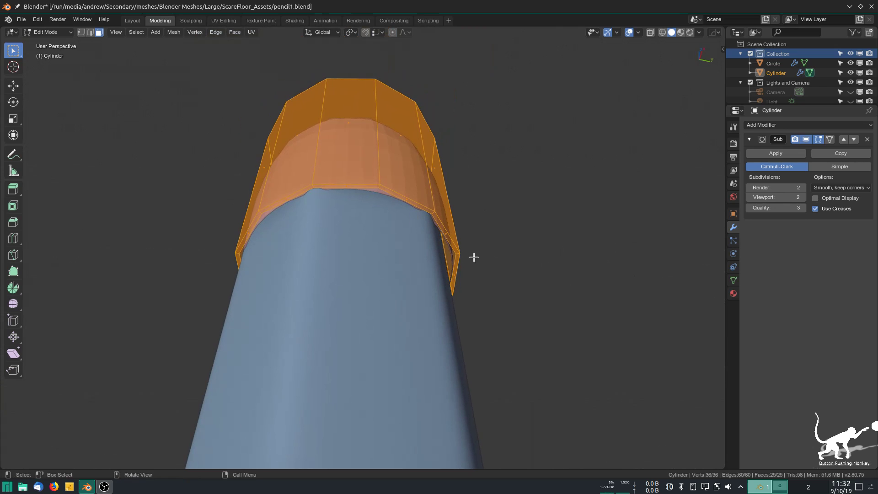
{"action": "key", "text": "s"}
{"action": "left_click", "coordinate": [481, 289]}
{"action": "mouse_move", "coordinate": [482, 290]}
{"action": "middle_mouse_down"}
{"action": "mouse_move", "coordinate": [397, 337]}
{"action": "mouse_move", "coordinate": [461, 357]}
{"action": "middle_mouse_up"}
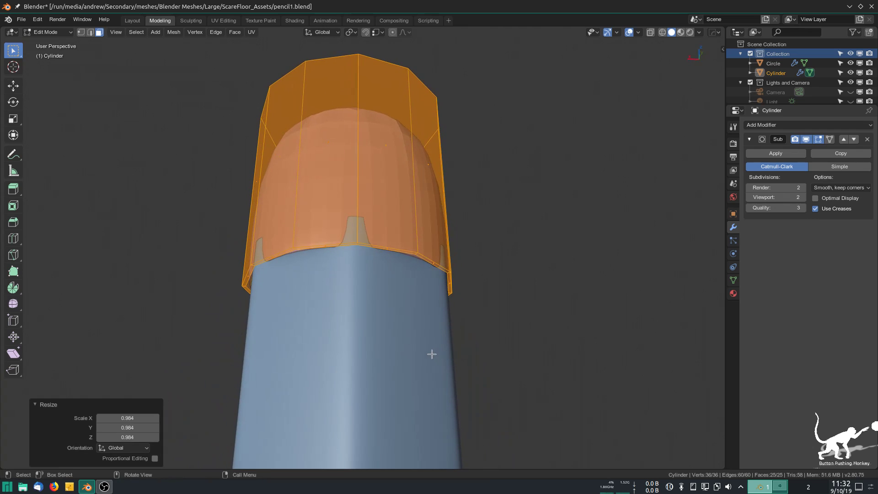
{"action": "key", "text": "s"}
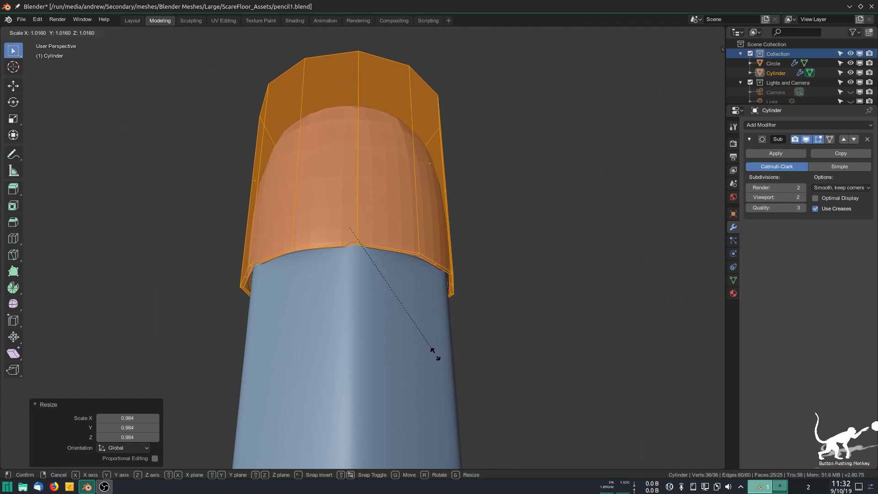
{"action": "left_click", "coordinate": [435, 355]}
Step: Scale the inner edge loop of the cylinder's bottom rim to 0.944 in X and Y with global Z locked
{"action": "key", "text": "2"}
{"action": "left_click", "coordinate": [427, 264], "text": "alt"}
{"action": "key", "text": "s"}
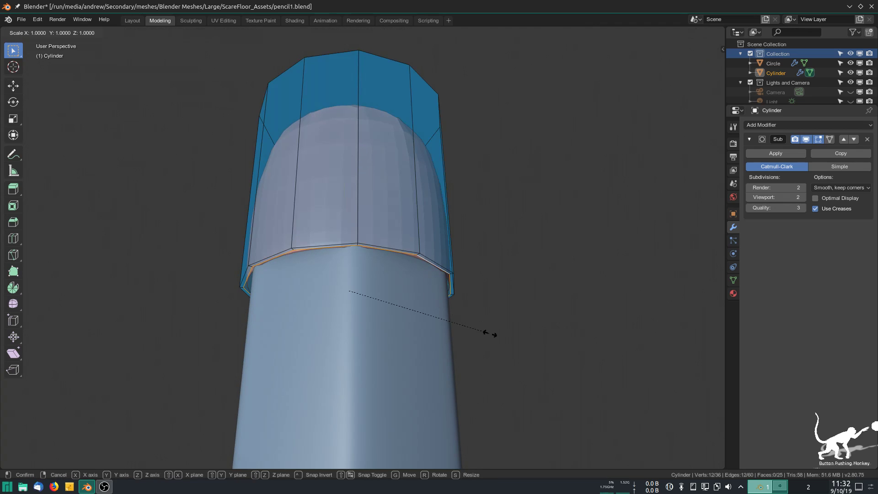
{"action": "key", "text": "shift+z"}
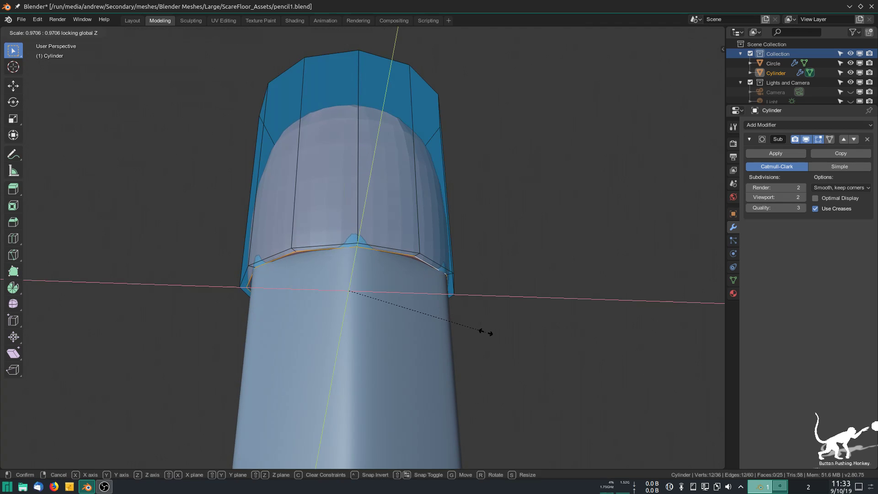
{"action": "left_click", "coordinate": [482, 333]}
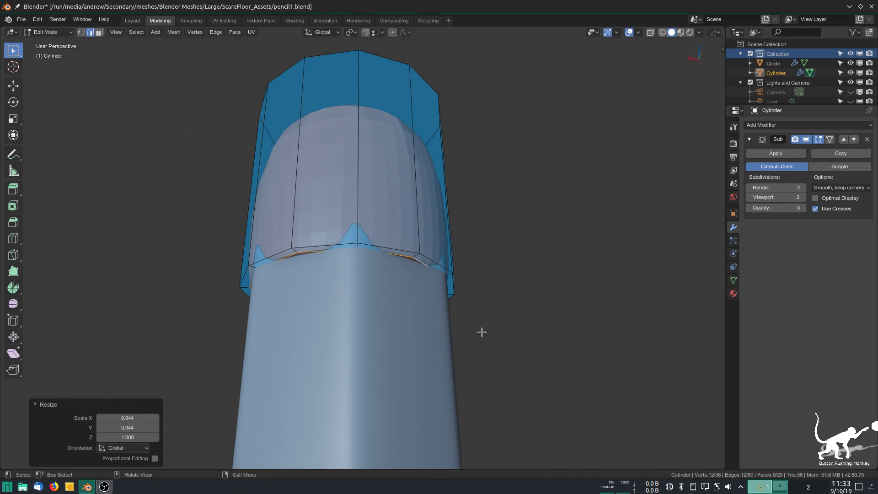
Step: Add one supporting loop cut around the cylinder wall, slid close to the bottom edge at a factor of about 0.964
{"action": "key", "text": "ctrl+r"}
{"action": "left_click", "coordinate": [416, 241]}
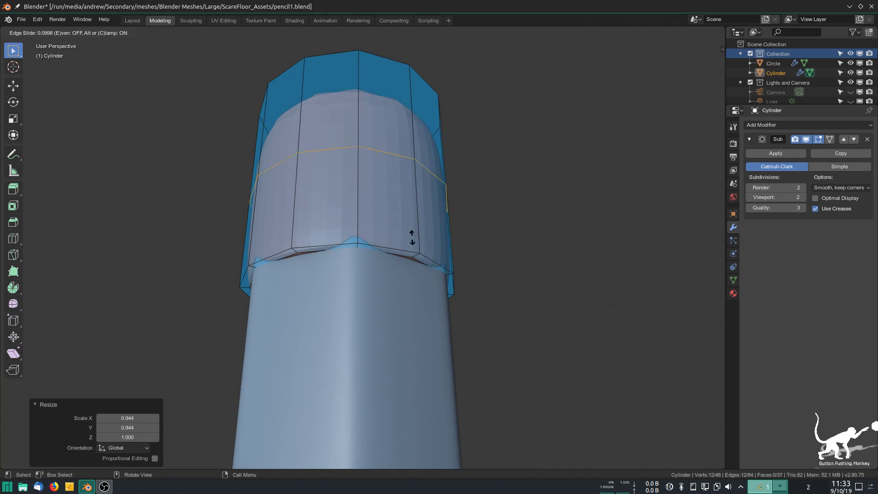
{"action": "left_click", "coordinate": [397, 315]}
{"action": "scroll", "coordinate": [393, 256], "scroll_direction": "down", "scroll_amount": 4}
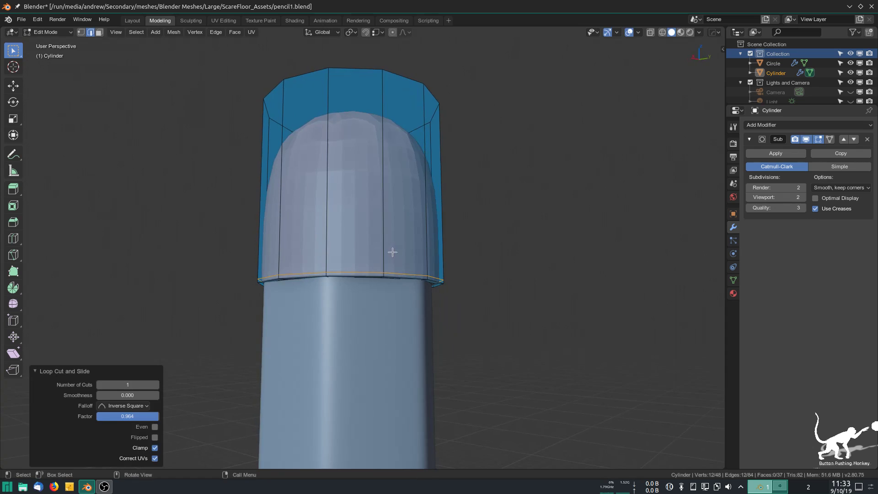
Step: Add one supporting loop cut around the cylinder wall, slid close to the top edge at a factor of -0.967
{"action": "middle_click_drag", "start_coordinate": [348, 189], "coordinate": [361, 206]}
{"action": "scroll", "coordinate": [366, 220], "scroll_direction": "up", "scroll_amount": 3}
{"action": "key", "text": "ctrl+r"}
{"action": "left_click", "coordinate": [398, 265]}
{"action": "left_click", "coordinate": [403, 148]}
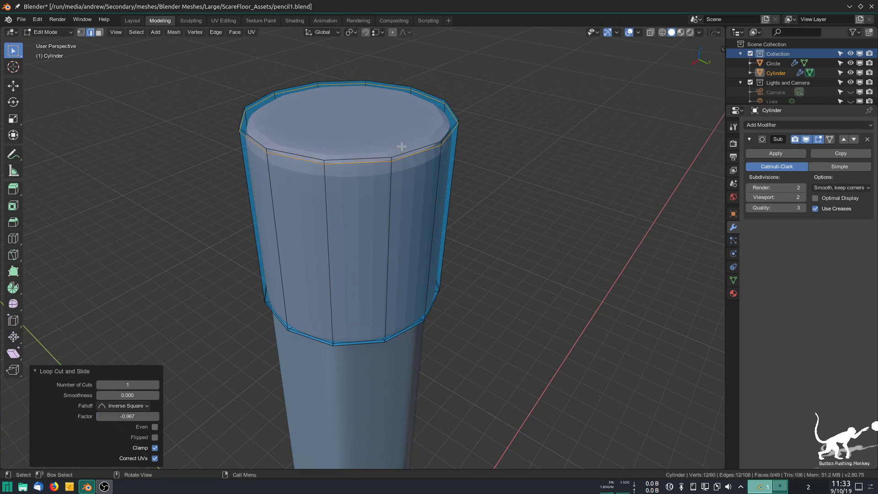
Step: Inset the cylinder's top cap face by about 0.068 m and delete the inner face to open the top
{"action": "key", "text": "3"}
{"action": "left_click", "coordinate": [382, 134]}
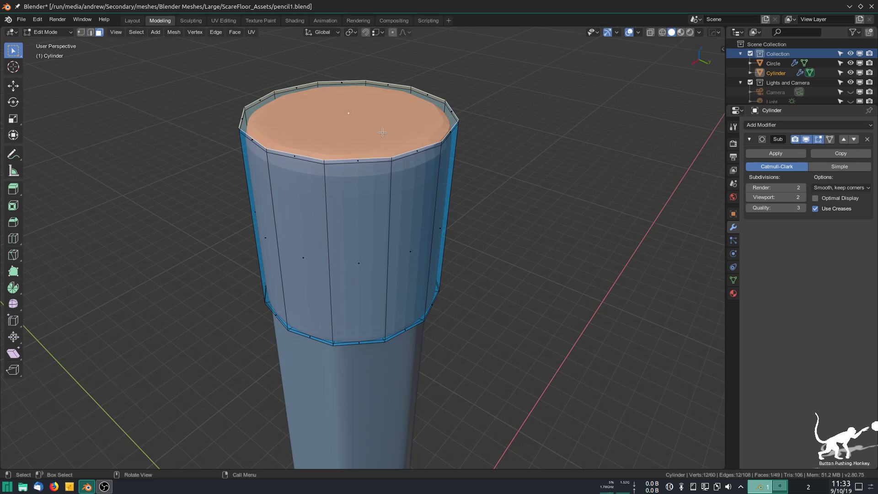
{"action": "key", "text": "i"}
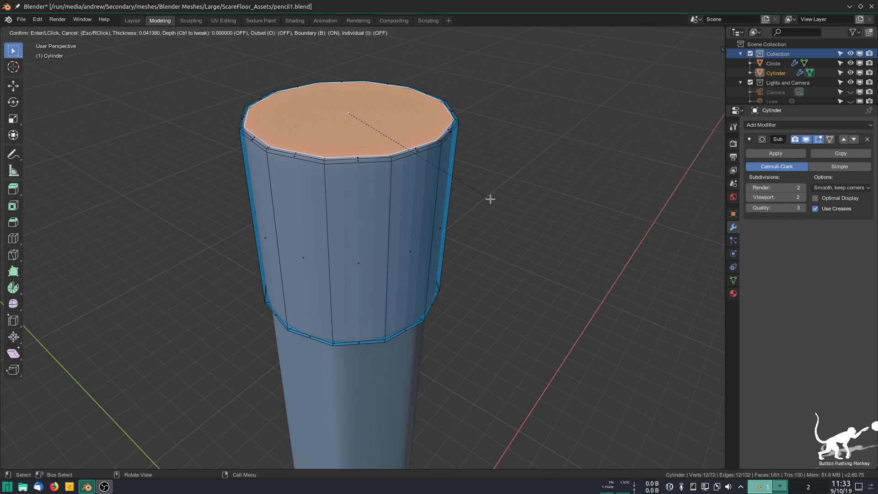
{"action": "left_click", "coordinate": [484, 200]}
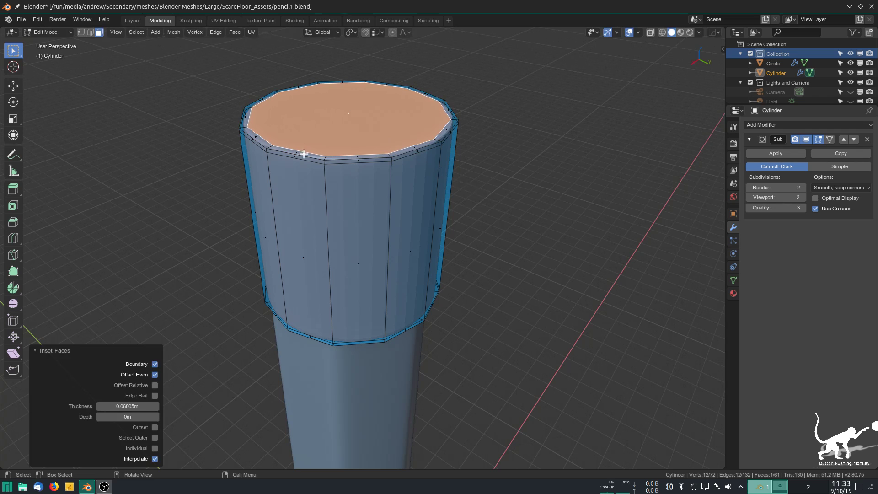
{"action": "key", "text": "x"}
{"action": "left_click", "coordinate": [306, 150]}
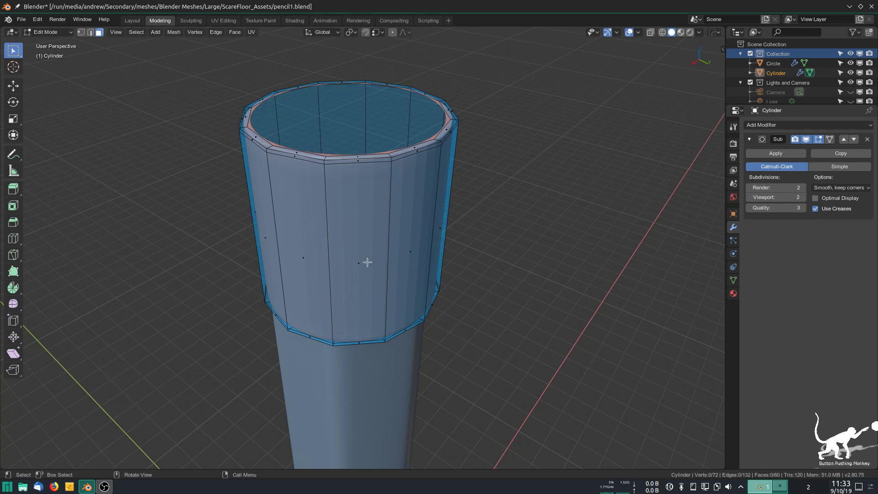
Step: Add a centred loop cut around the cylinder wall and bevel it to a width of about 0.694 m
{"action": "middle_click_drag", "start_coordinate": [367, 260], "coordinate": [411, 212]}
{"action": "scroll", "coordinate": [314, 233], "scroll_direction": "up", "scroll_amount": 2}
{"action": "middle_click_drag", "start_coordinate": [314, 231], "coordinate": [424, 141], "text": "shift"}
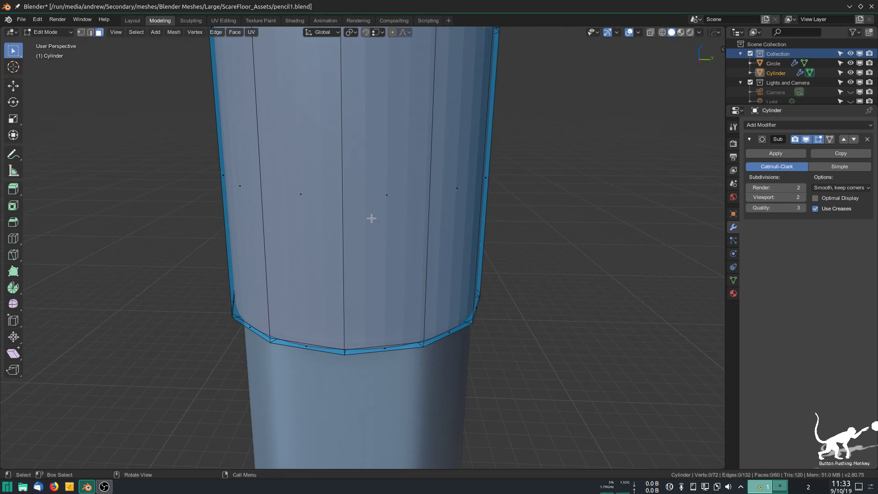
{"action": "middle_click_drag", "start_coordinate": [371, 218], "coordinate": [389, 256]}
{"action": "key", "text": "ctrl+r"}
{"action": "left_click", "coordinate": [344, 283]}
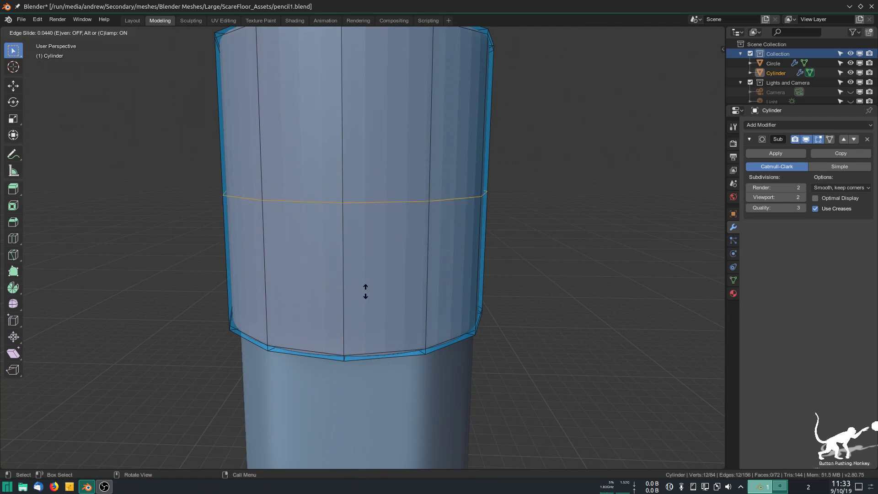
{"action": "left_click", "coordinate": [361, 275]}
{"action": "key", "text": "ctrl+b"}
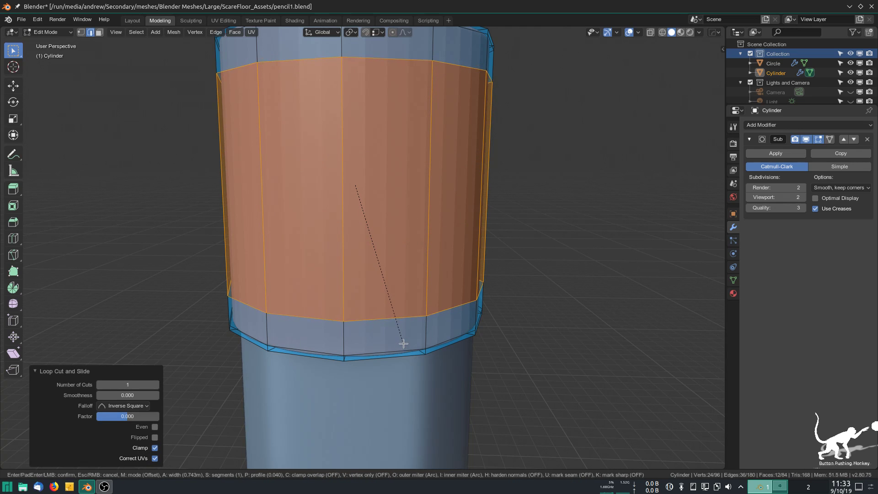
{"action": "left_click", "coordinate": [421, 335]}
Step: Bevel the upper and lower edge loops of the wide middle section together into bands with a width of 0.111 m
{"action": "middle_click_drag", "start_coordinate": [421, 335], "coordinate": [399, 242]}
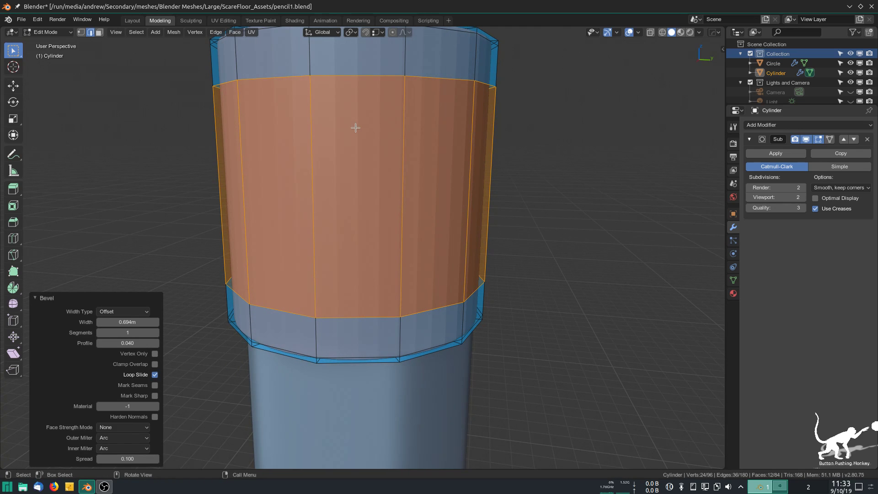
{"action": "left_click", "coordinate": [344, 84], "text": "alt"}
{"action": "left_click", "coordinate": [351, 318], "text": "alt+shift"}
{"action": "key", "text": "ctrl+b"}
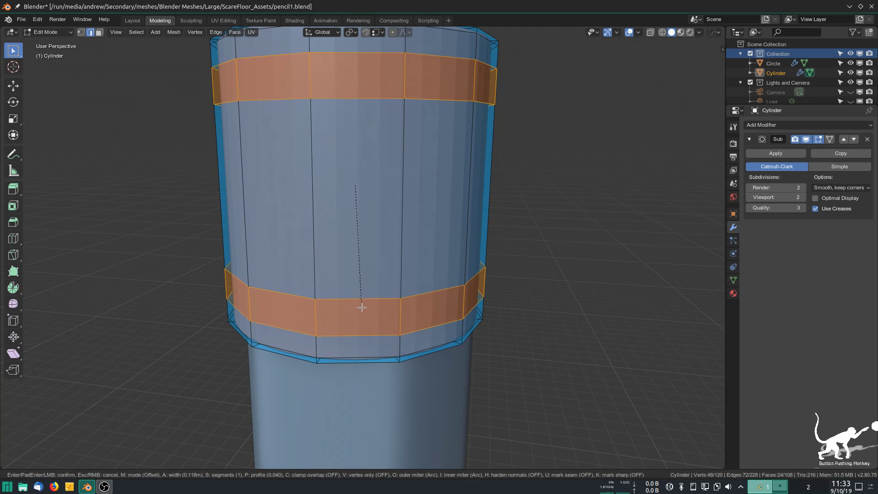
{"action": "left_click", "coordinate": [362, 308]}
Step: Extrude the two narrow face bands outward along their normals with an offset of about -0.0624 m
{"action": "middle_click_drag", "start_coordinate": [371, 151], "coordinate": [407, 170]}
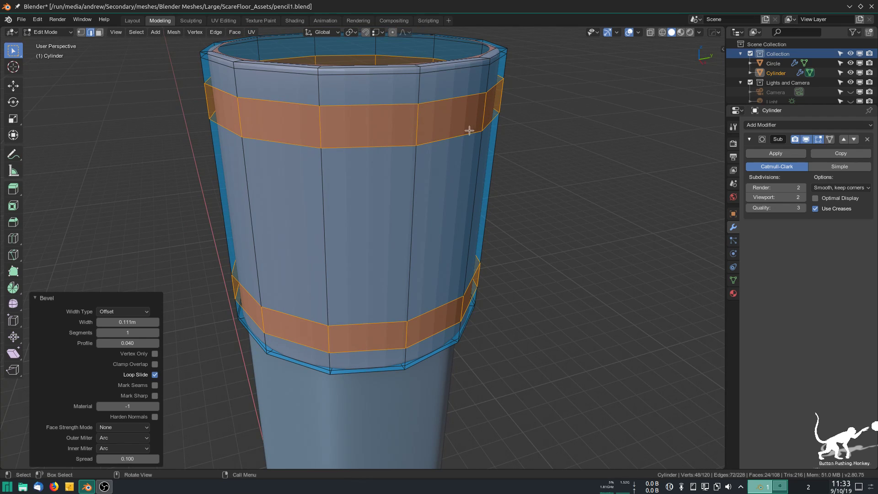
{"action": "key", "text": "alt+e"}
{"action": "left_click", "coordinate": [350, 136]}
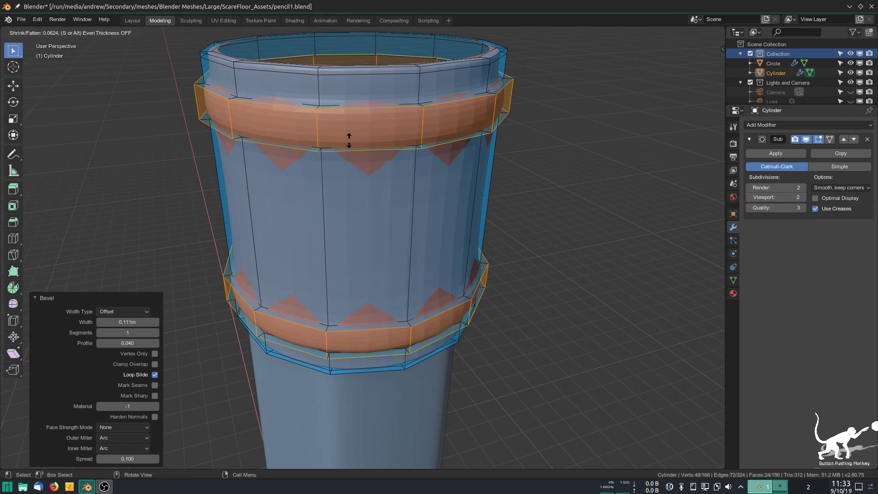
{"action": "left_click", "coordinate": [349, 140]}
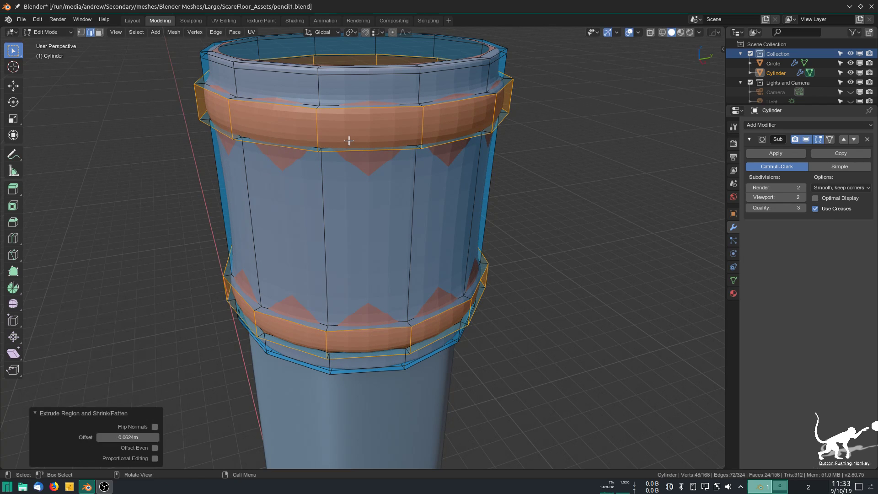
Step: Add one centred loop cut around each of the two raised bands, upper and lower
{"action": "key", "text": "ctrl+r"}
{"action": "left_click", "coordinate": [403, 128]}
{"action": "right_click", "coordinate": [403, 129]}
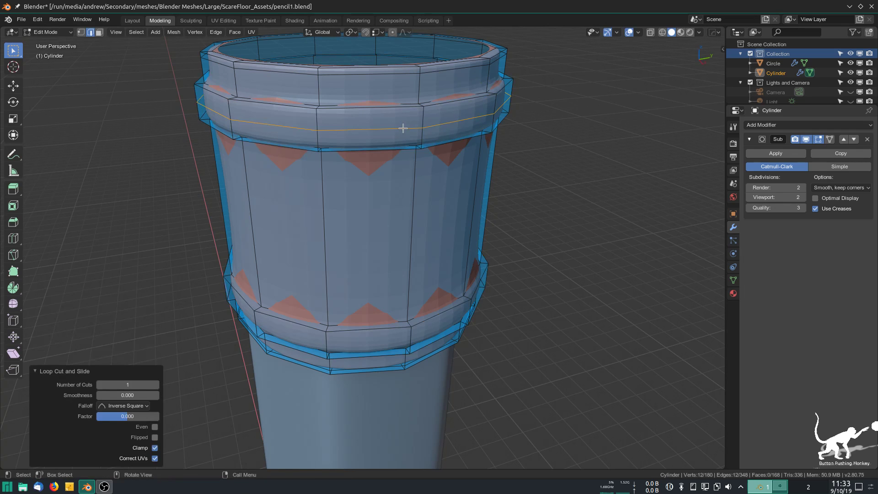
{"action": "key", "text": "ctrl+r"}
{"action": "left_click", "coordinate": [419, 341]}
{"action": "right_click", "coordinate": [419, 342]}
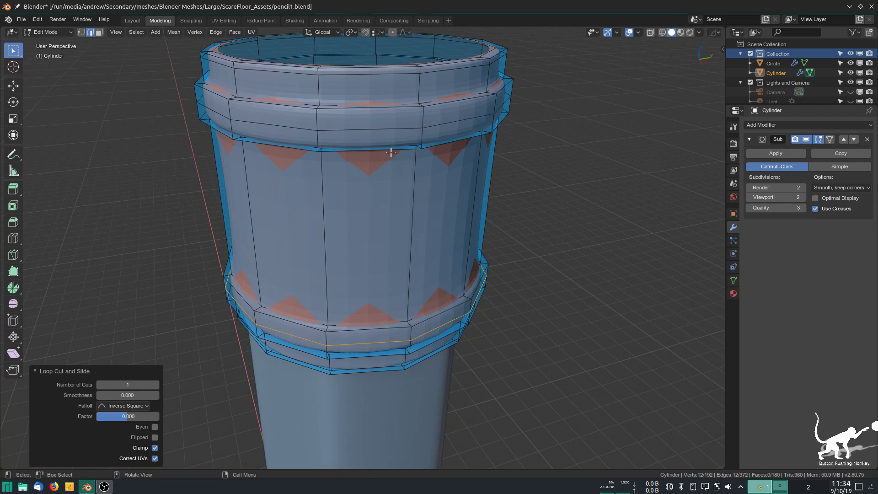
Step: Scale the centre loops of both raised bands together to 1.041 in X and Y with global Z locked
{"action": "left_click", "coordinate": [399, 129], "text": "alt+shift"}
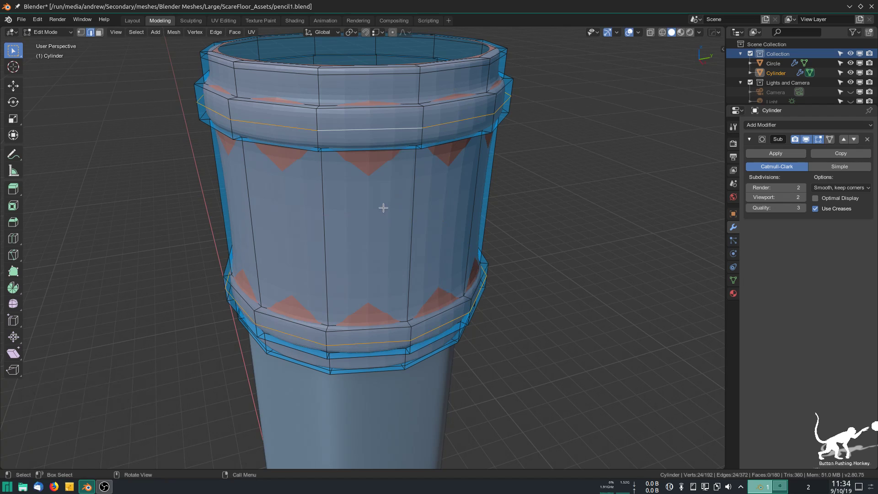
{"action": "key", "text": "s"}
{"action": "key", "text": "shift+z"}
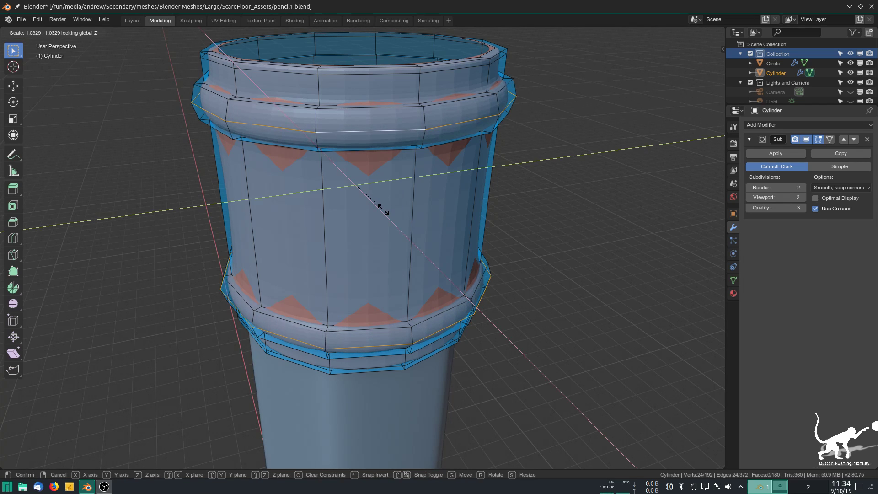
{"action": "left_click", "coordinate": [382, 210]}
{"action": "scroll", "coordinate": [323, 147], "scroll_direction": "up", "scroll_amount": 5}
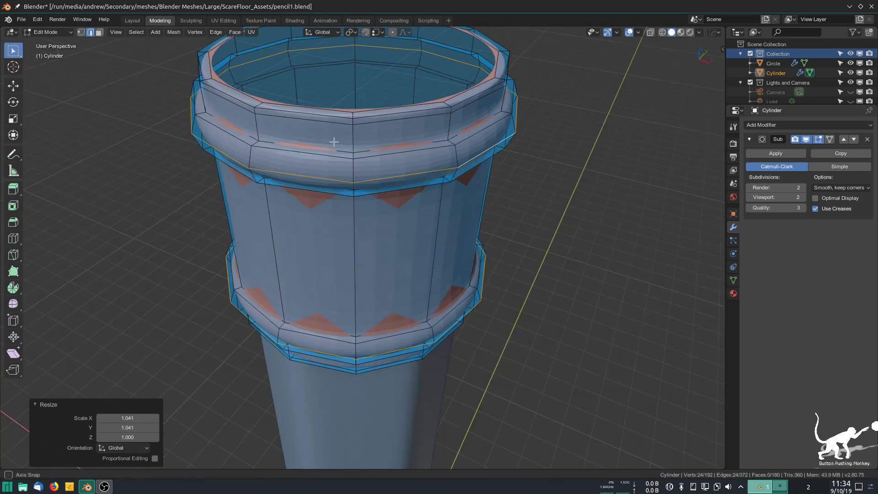
Step: Return to Object Mode and set the banded cylinder to smooth shading
{"action": "key", "text": "Tab"}
{"action": "scroll", "coordinate": [348, 185], "scroll_direction": "down", "scroll_amount": 5}
{"action": "middle_click_drag", "start_coordinate": [343, 208], "coordinate": [307, 186]}
{"action": "middle_click_drag", "start_coordinate": [345, 268], "coordinate": [381, 253]}
{"action": "right_click", "coordinate": [379, 251]}
{"action": "left_click", "coordinate": [378, 246]}
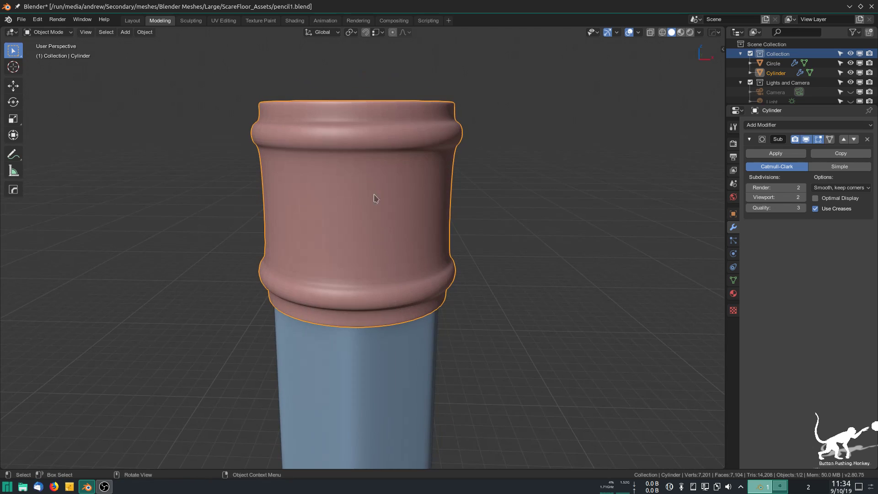
{"action": "middle_click_drag", "start_coordinate": [347, 179], "coordinate": [352, 189]}
{"action": "scroll", "coordinate": [364, 229], "scroll_direction": "up", "scroll_amount": 1}
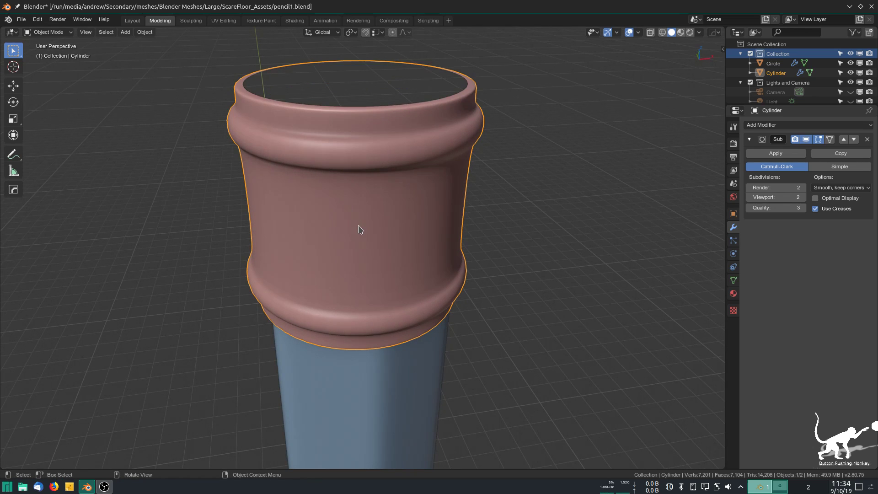
Step: Add a centred loop cut between the two raised bands in Edit Mode and bevel it into two loops nearer the bands
{"action": "key", "text": "Tab"}
{"action": "middle_click_drag", "start_coordinate": [358, 230], "coordinate": [360, 218]}
{"action": "key", "text": "ctrl+r"}
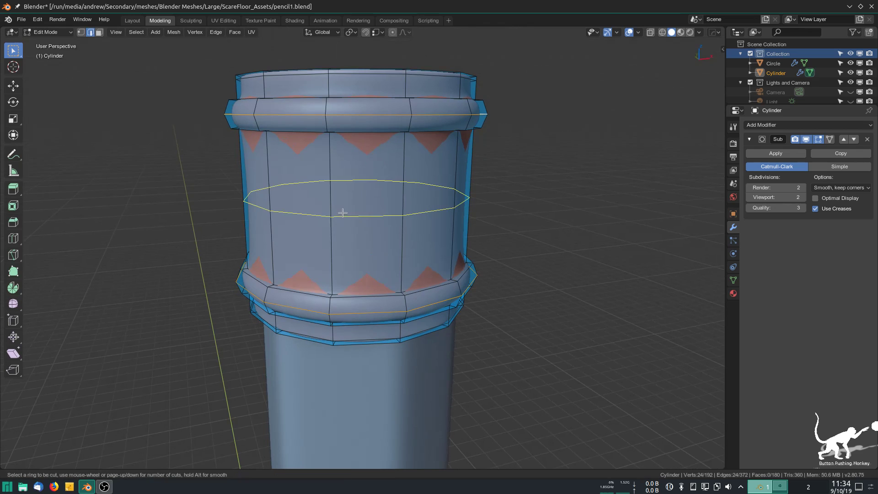
{"action": "left_click", "coordinate": [343, 212]}
{"action": "right_click", "coordinate": [343, 213]}
{"action": "key", "text": "ctrl+b"}
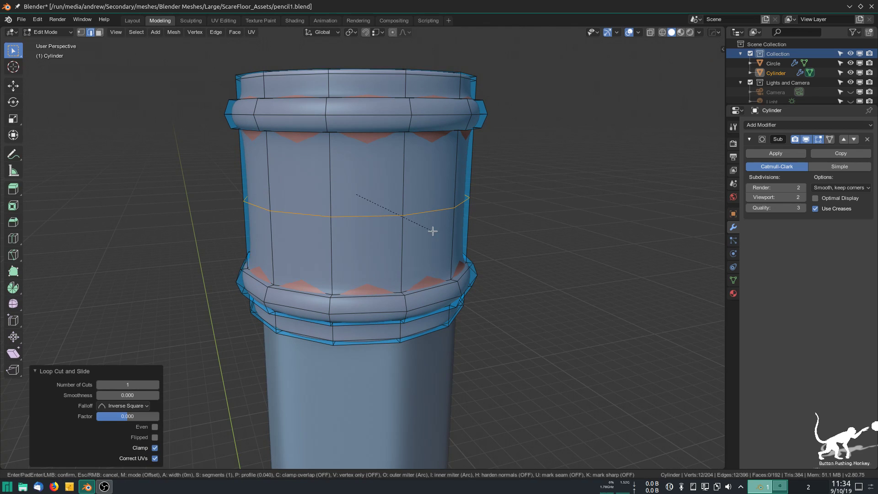
{"action": "left_click", "coordinate": [443, 284]}
Step: Add one more centred loop cut around the middle section between the two raised bands
{"action": "key", "text": "ctrl+r"}
{"action": "left_click", "coordinate": [404, 221]}
{"action": "middle_click_drag", "start_coordinate": [404, 222], "coordinate": [373, 257]}
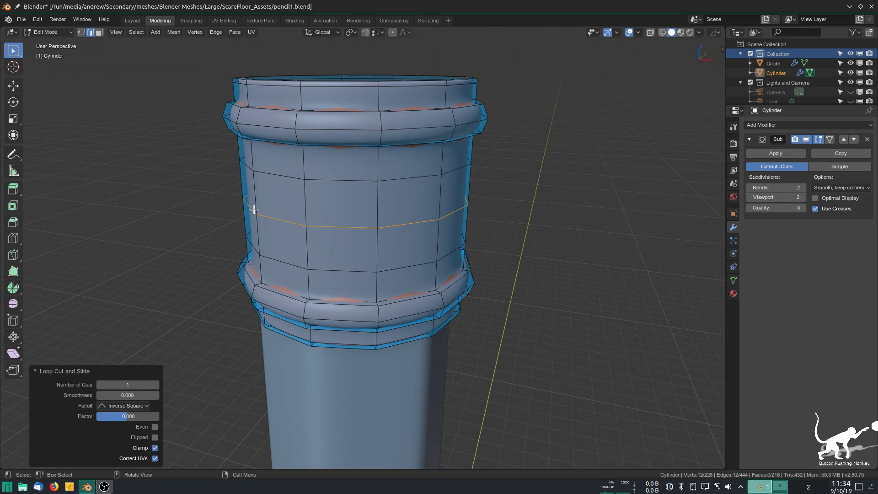
Step: Undo the extra middle loop cut and the bevel of the centred loop between the two raised bands
{"action": "middle_click_drag", "start_coordinate": [272, 236], "coordinate": [219, 201]}
{"action": "middle_click_drag", "start_coordinate": [301, 244], "coordinate": [402, 249]}
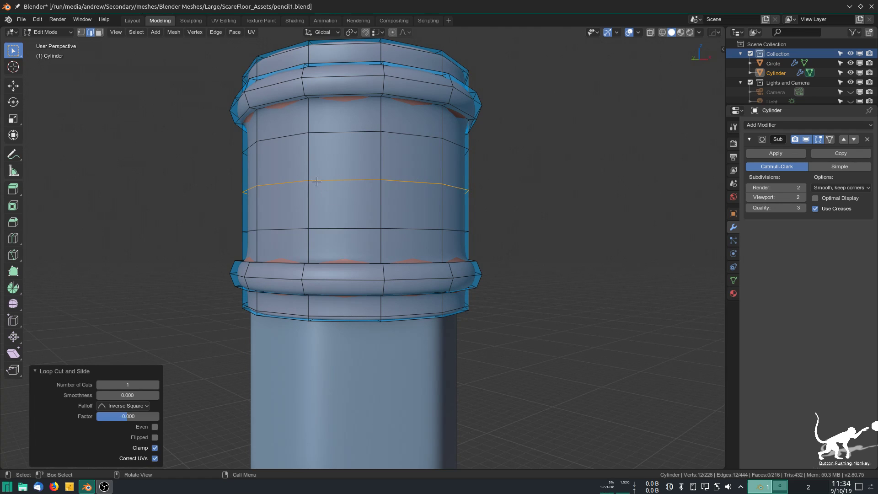
{"action": "middle_click_drag", "start_coordinate": [284, 208], "coordinate": [366, 258]}
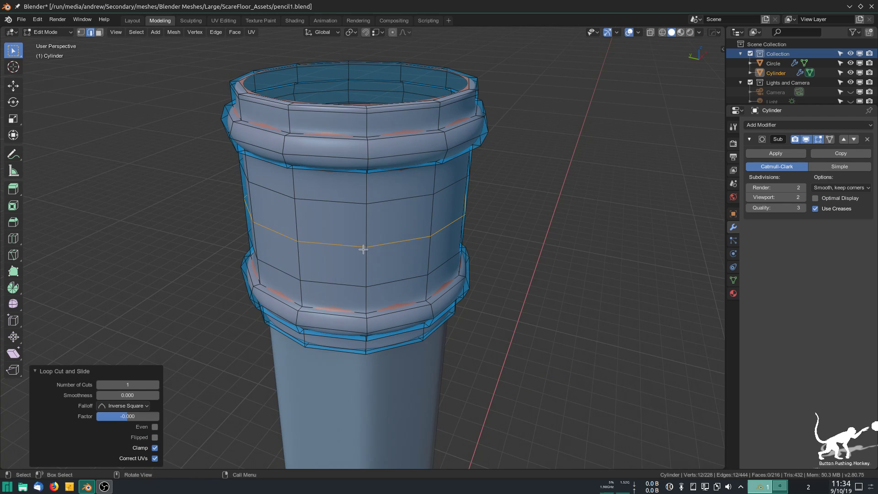
{"action": "key", "text": "1"}
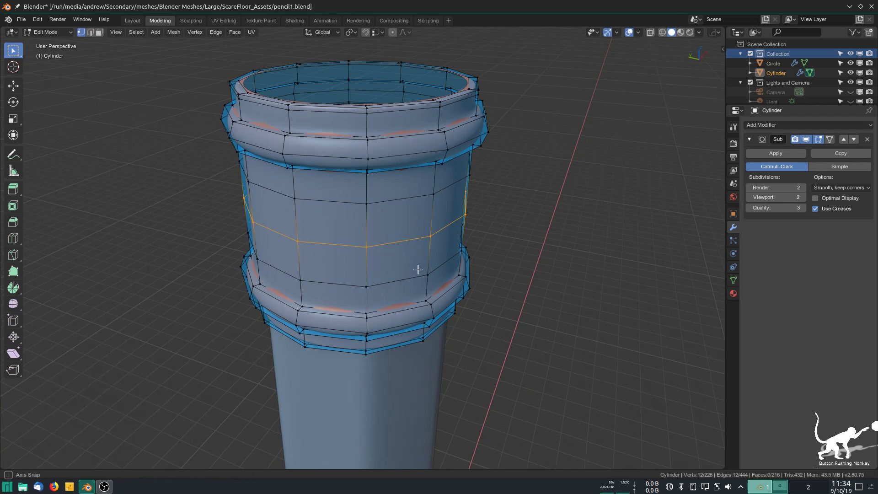
{"action": "middle_click_drag", "start_coordinate": [417, 268], "coordinate": [400, 263]}
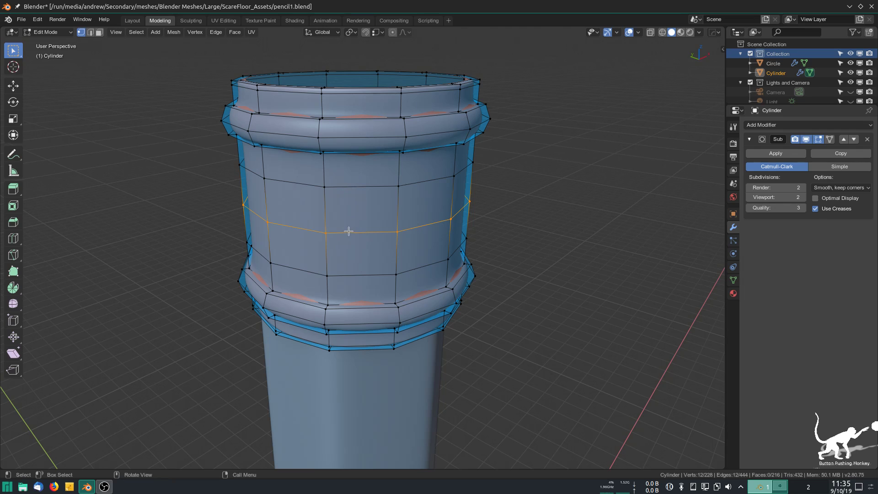
{"action": "key", "text": "ctrl+z"}
{"action": "key", "text": "ctrl+z"}
{"action": "key", "text": "ctrl+z"}
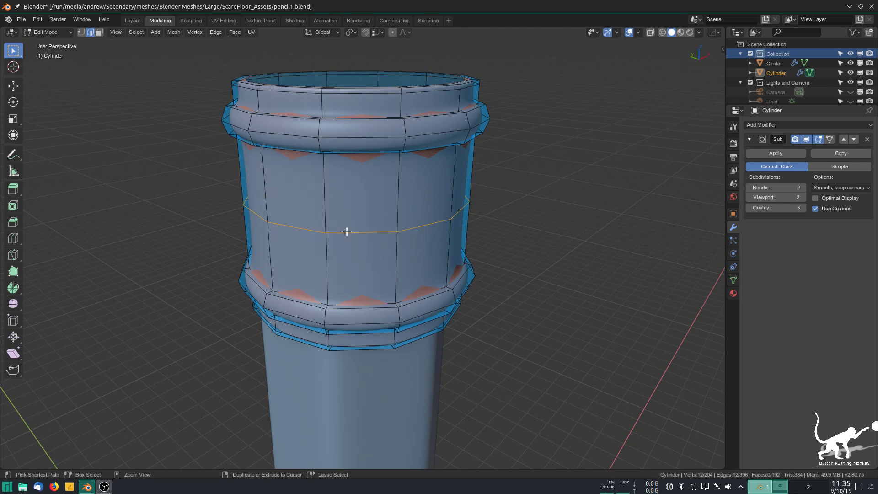
Step: Bevel the centred loop between the raised bands into two loops with a width of about 0.251 m
{"action": "key", "text": "ctrl+b"}
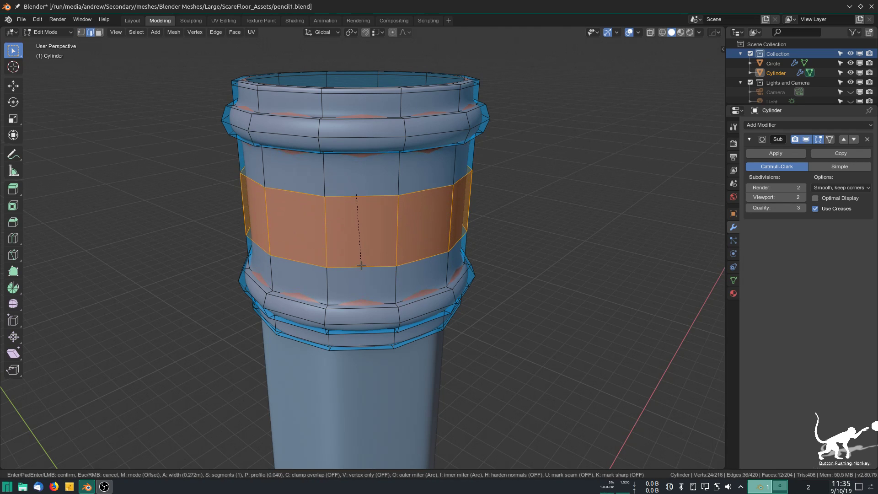
{"action": "left_click", "coordinate": [361, 263]}
{"action": "middle_click_drag", "start_coordinate": [528, 290], "coordinate": [394, 220]}
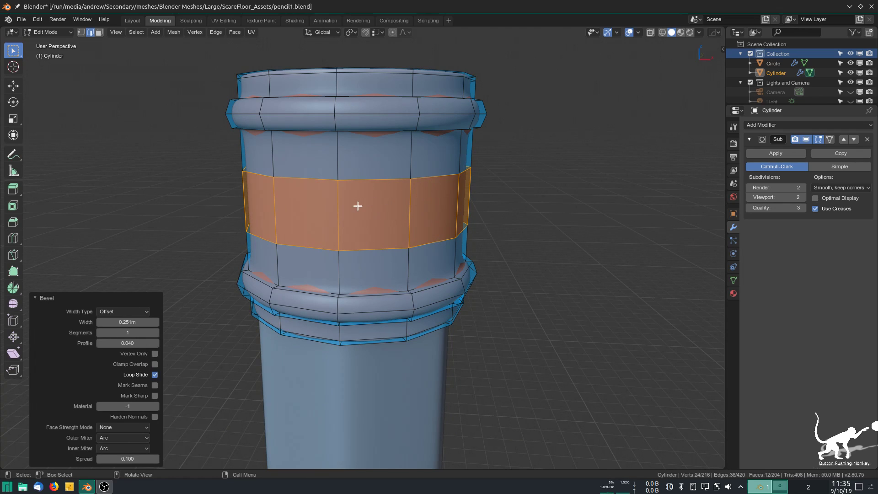
Step: Try stretching the bevelled face band by about 1.39 along global Z and adding a loop cut around its middle
{"action": "key", "text": "s"}
{"action": "key", "text": "z"}
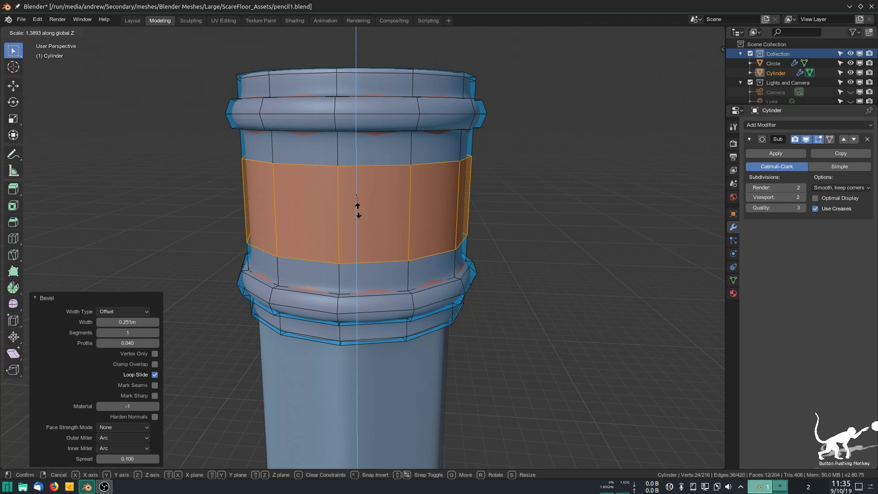
{"action": "left_click", "coordinate": [358, 210]}
{"action": "key", "text": "ctrl+r"}
{"action": "double_click", "coordinate": [431, 212]}
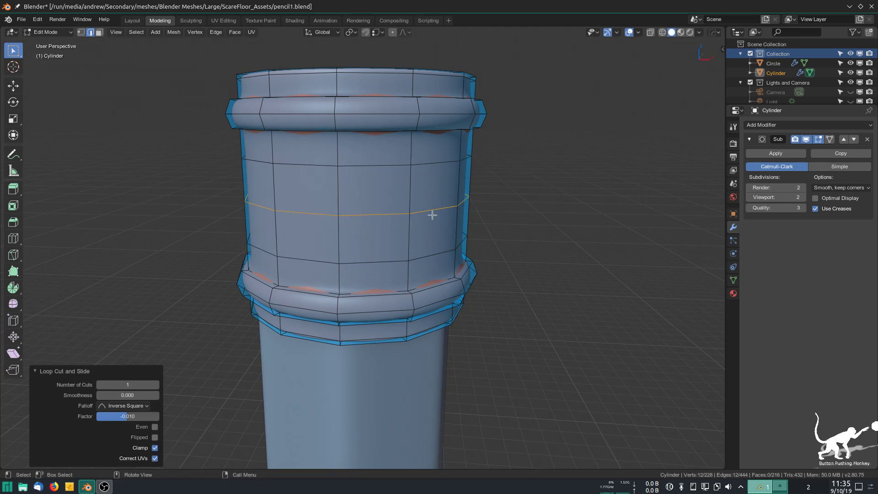
{"action": "middle_click_drag", "start_coordinate": [306, 207], "coordinate": [332, 212]}
Step: Try a vertex-only bevel on the middle loop's vertices with 0.16 m width, 2 segments and a 0.100 profile
{"action": "key", "text": "1"}
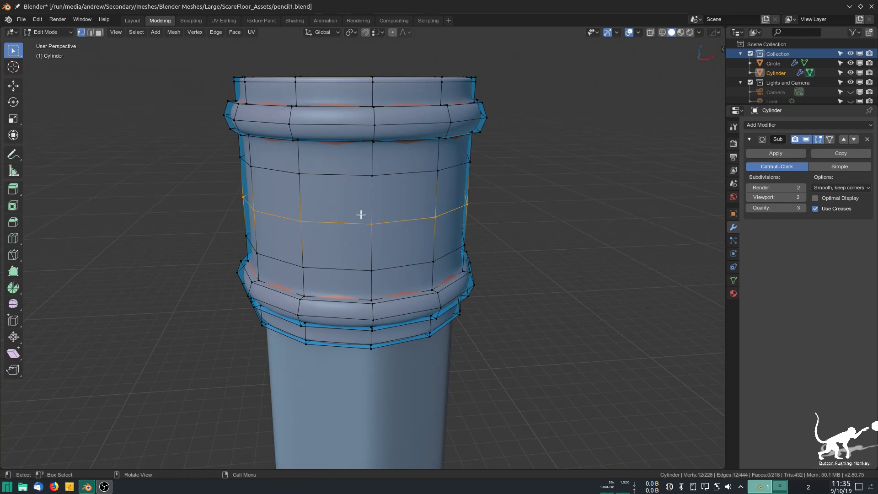
{"action": "key", "text": "ctrl+shift+b"}
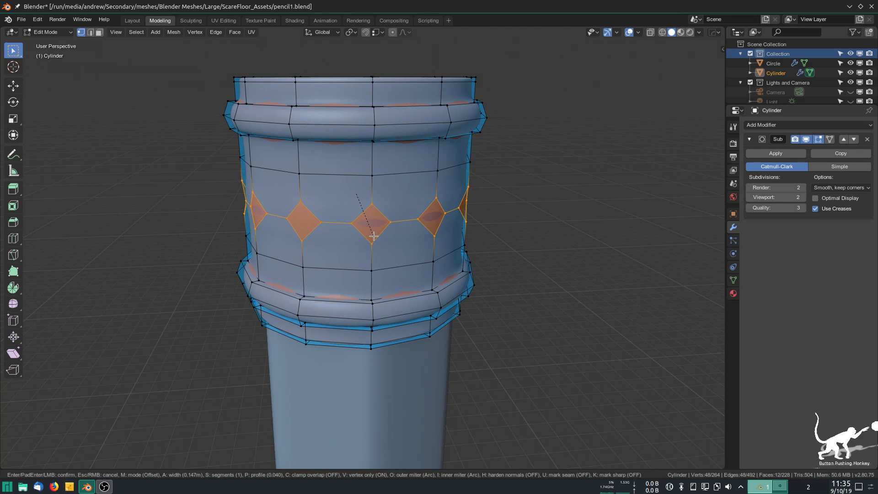
{"action": "scroll", "coordinate": [374, 236], "scroll_direction": "up", "scroll_amount": 1}
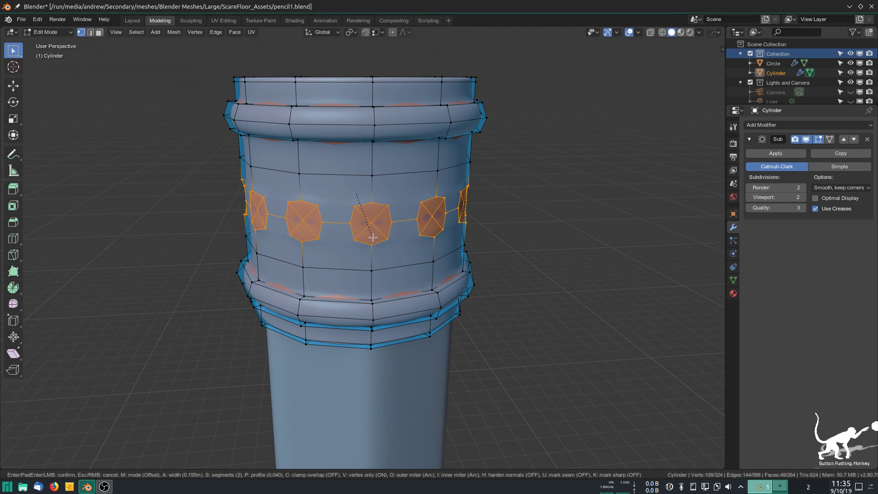
{"action": "left_click", "coordinate": [373, 238]}
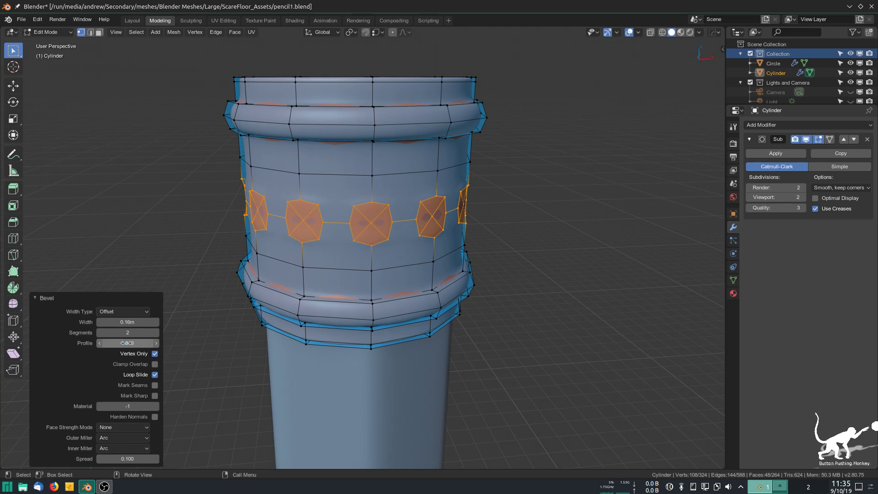
{"action": "left_click_drag", "start_coordinate": [130, 342], "coordinate": [96, 343]}
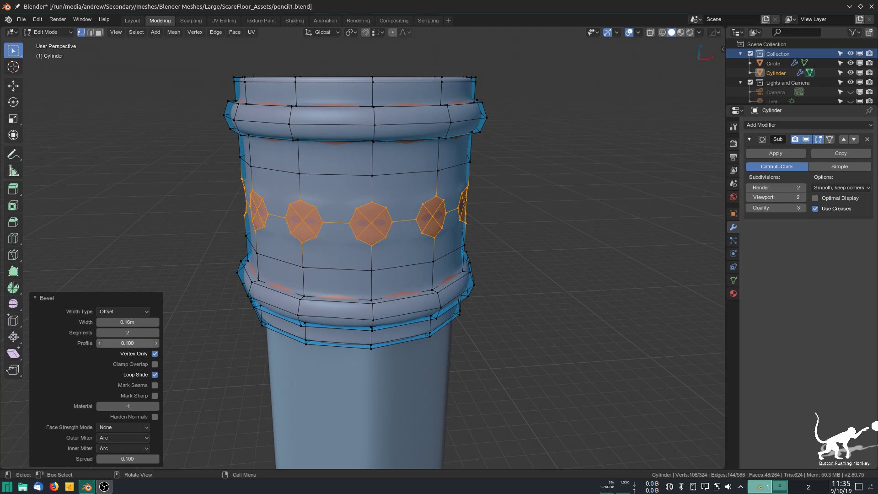
Step: Try the vertex bevel's Width type, return it to Offset, set Spread to 0.200 and keep Face Strength Mode at None
{"action": "mouse_move", "coordinate": [324, 225]}
{"action": "middle_mouse_down"}
{"action": "mouse_move", "coordinate": [403, 211]}
{"action": "mouse_move", "coordinate": [404, 221]}
{"action": "middle_mouse_up"}
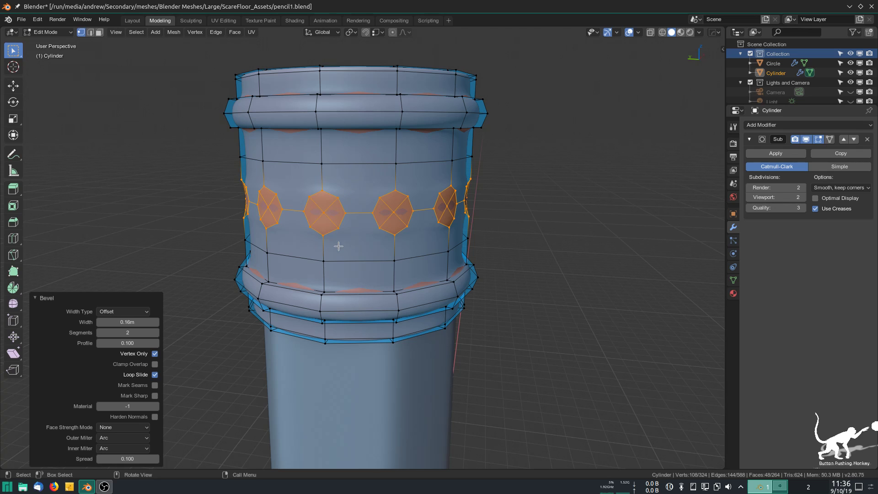
{"action": "middle_click_drag", "start_coordinate": [339, 246], "coordinate": [390, 238]}
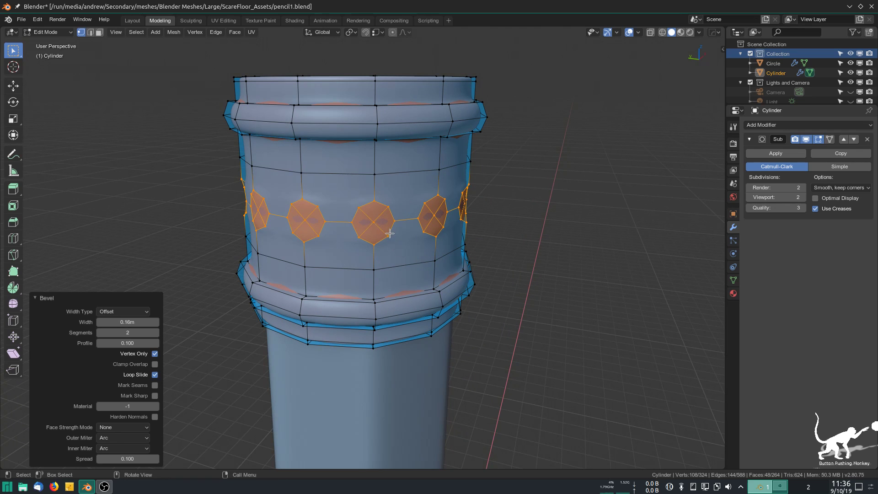
{"action": "middle_click_drag", "start_coordinate": [390, 234], "coordinate": [360, 223]}
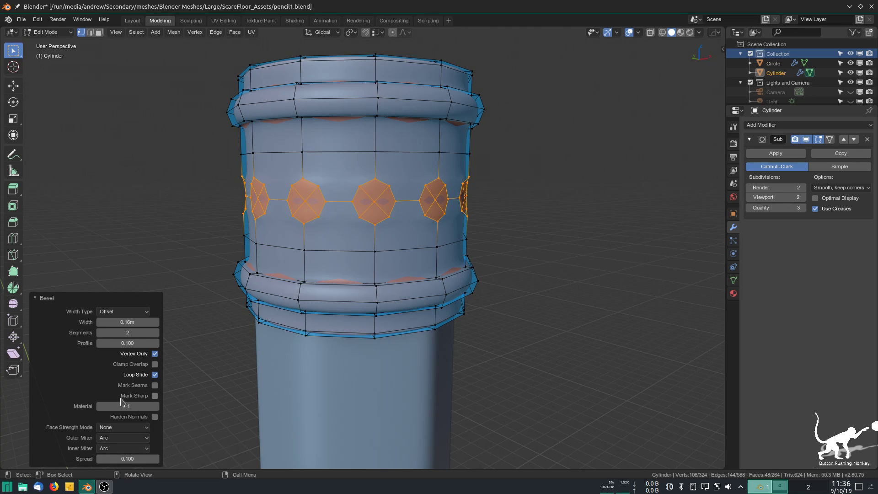
{"action": "left_click", "coordinate": [128, 316]}
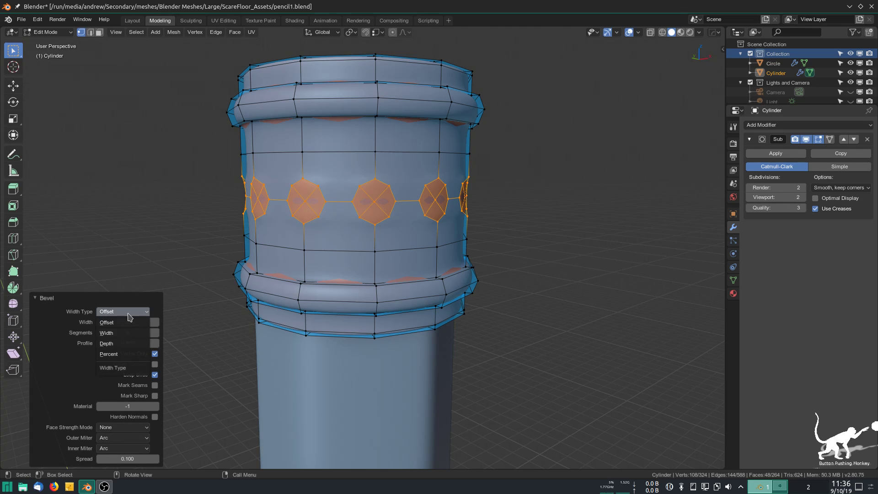
{"action": "left_click", "coordinate": [127, 329]}
{"action": "left_click", "coordinate": [123, 311]}
{"action": "left_click", "coordinate": [121, 322]}
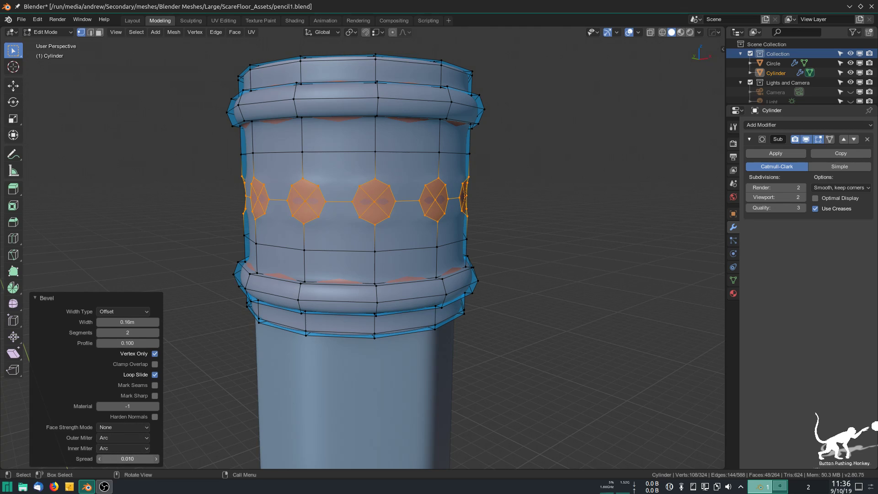
{"action": "left_click_drag", "start_coordinate": [129, 458], "coordinate": [134, 457]}
{"action": "left_click", "coordinate": [134, 457]}
{"action": "type", "text": ".2"}
{"action": "key", "text": "Return"}
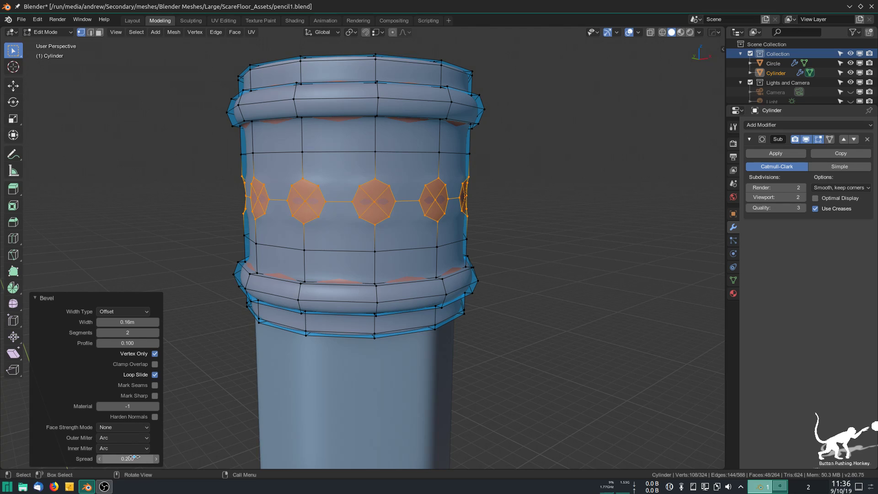
{"action": "left_click", "coordinate": [109, 426]}
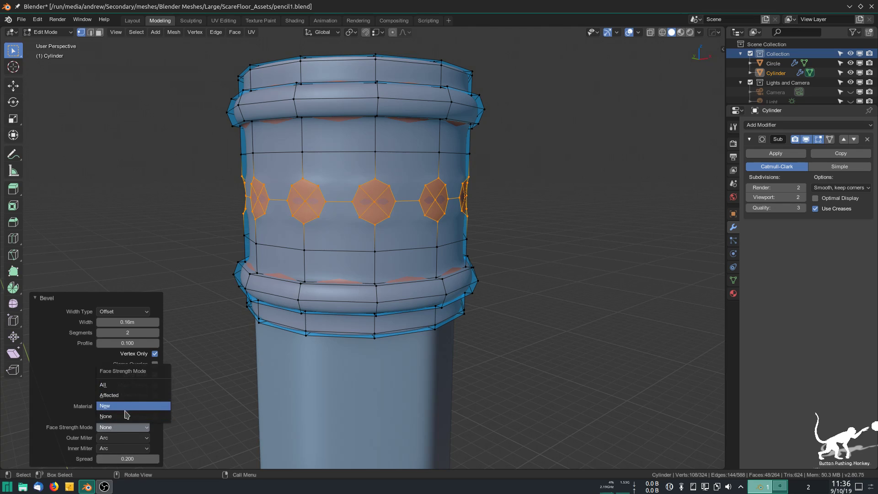
{"action": "left_click", "coordinate": [121, 417]}
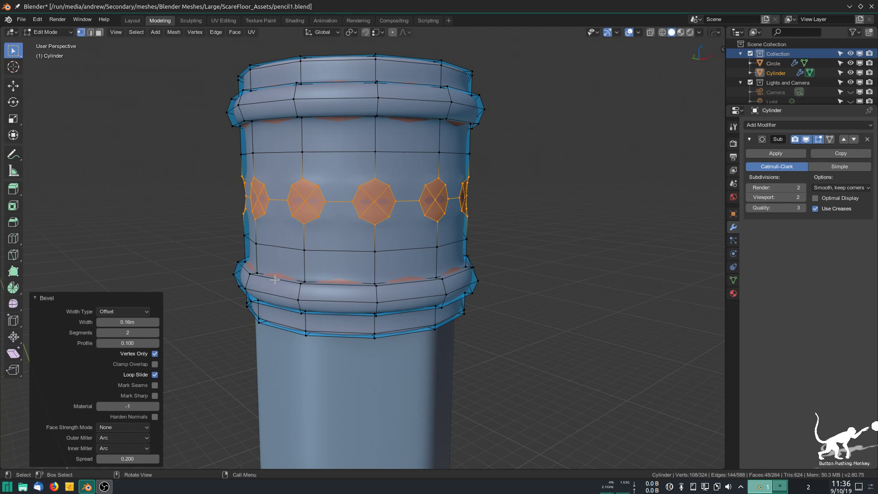
Step: Undo the vertex bevel, the middle loop cut and the Z stretch of the face band
{"action": "middle_click_drag", "start_coordinate": [286, 223], "coordinate": [263, 183]}
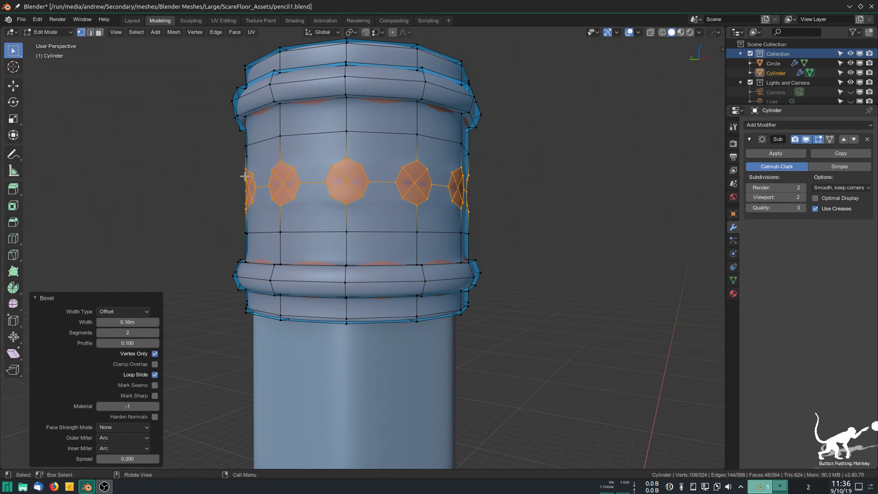
{"action": "middle_click_drag", "start_coordinate": [275, 180], "coordinate": [356, 199]}
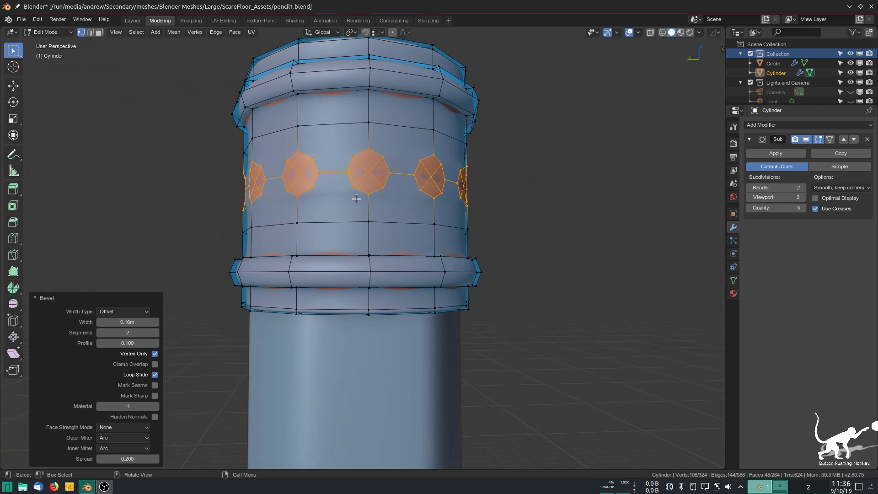
{"action": "key", "text": "ctrl+z"}
{"action": "key", "text": "2"}
{"action": "key", "text": "ctrl+x"}
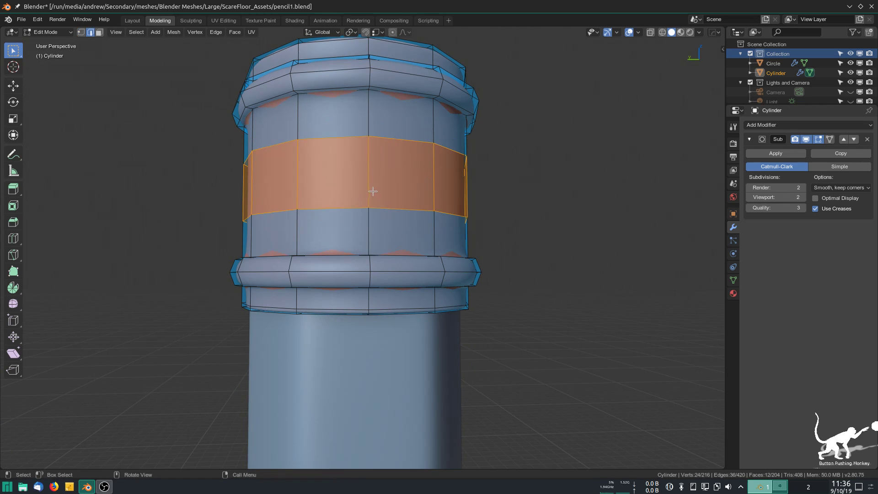
Step: Inset the middle band's faces individually with a thickness of about 0.0487 m
{"action": "middle_click_drag", "start_coordinate": [356, 199], "coordinate": [361, 206]}
{"action": "key", "text": "i"}
{"action": "key", "text": "i"}
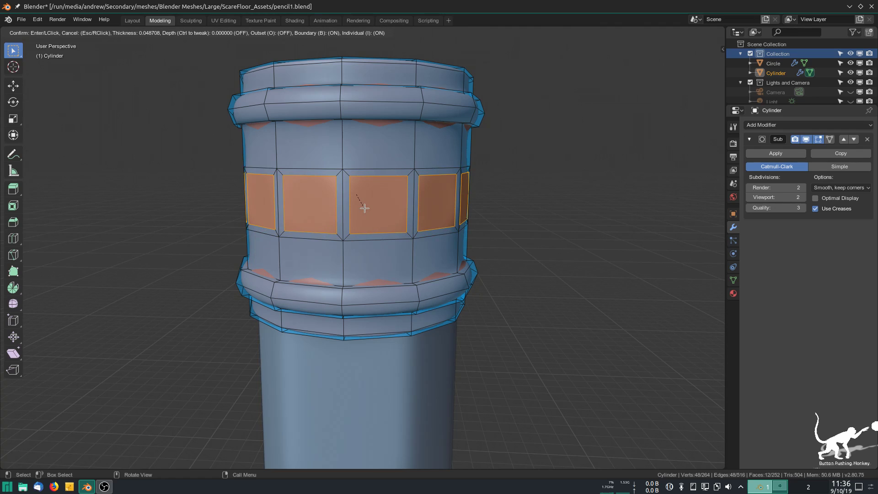
{"action": "left_click", "coordinate": [364, 209]}
Step: Apply Poke Faces to the inset faces around the middle band
{"action": "key", "text": "F3"}
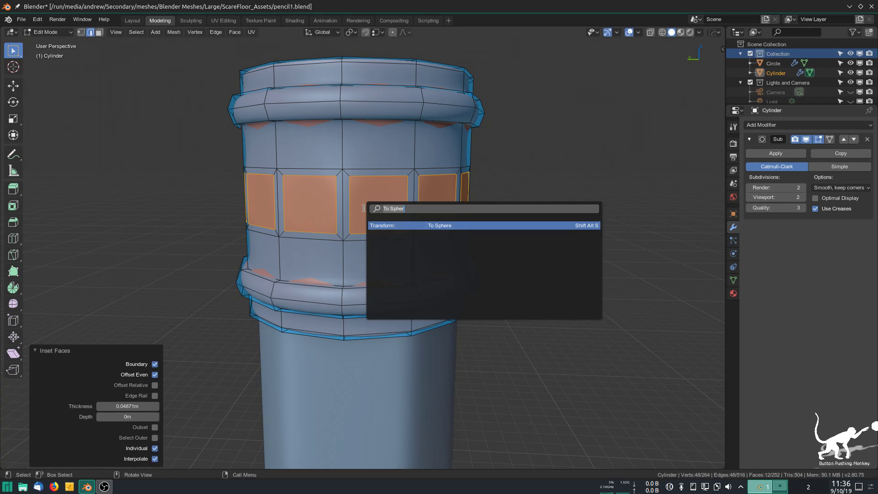
{"action": "type", "text": "spik"}
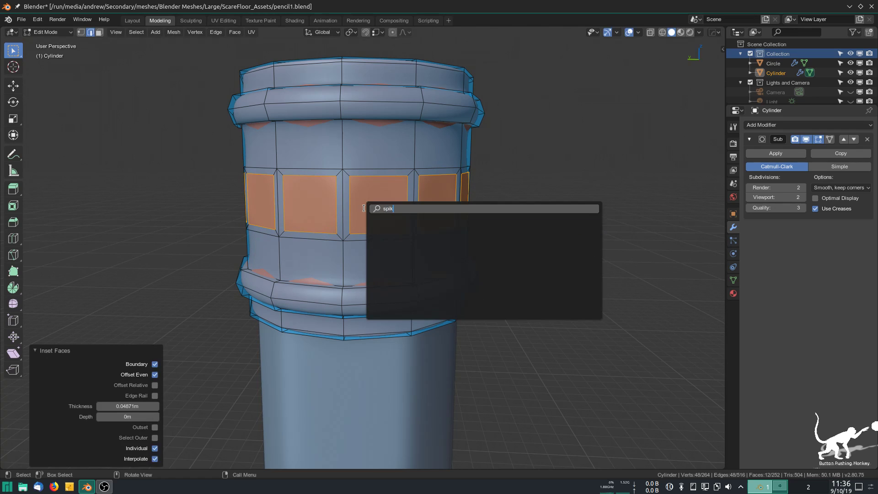
{"action": "key", "text": "BackSpace"}
{"action": "key", "text": "BackSpace"}
{"action": "key", "text": "BackSpace"}
{"action": "type", "text": "po"}
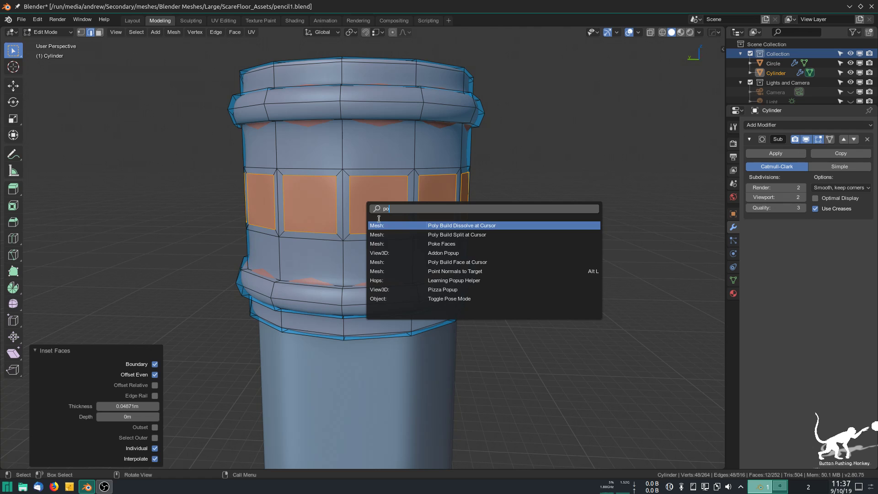
{"action": "left_click", "coordinate": [416, 243]}
{"action": "middle_click_drag", "start_coordinate": [382, 215], "coordinate": [399, 214]}
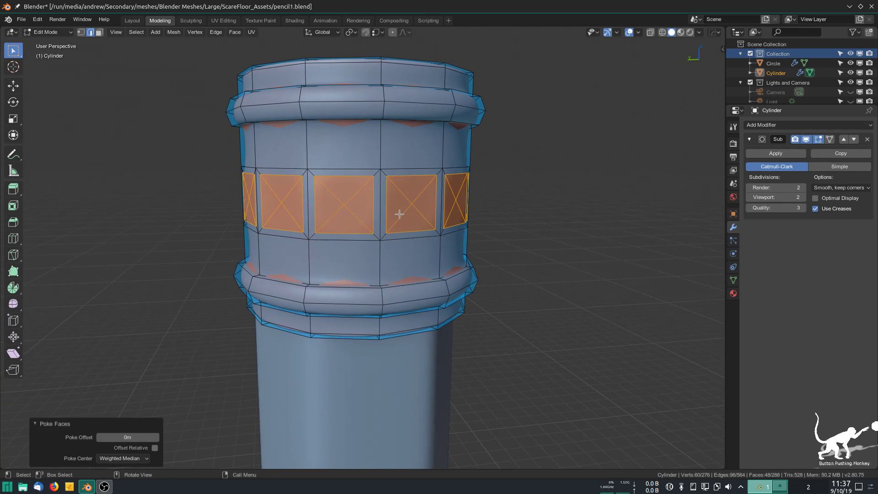
{"action": "middle_click_drag", "start_coordinate": [309, 274], "coordinate": [325, 256]}
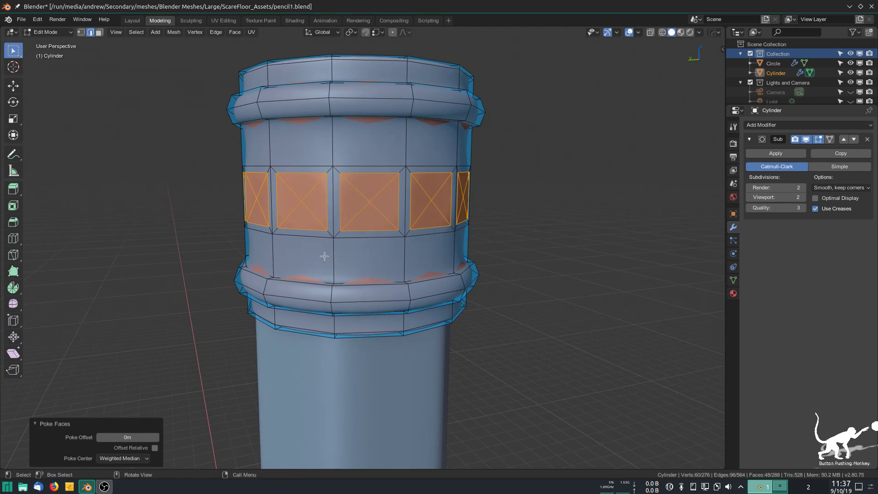
Step: Try selecting all the poked centre vertices from three of them using Select Similar by amount of adjacent faces
{"action": "key", "text": "1"}
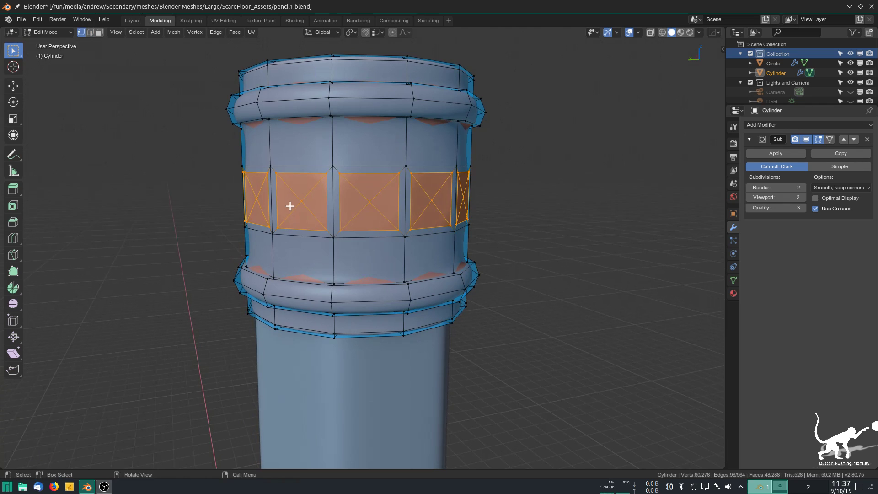
{"action": "left_click", "coordinate": [293, 204]}
{"action": "left_click", "coordinate": [367, 216], "text": "shift"}
{"action": "left_click", "coordinate": [430, 201], "text": "shift"}
{"action": "middle_click_drag", "start_coordinate": [431, 202], "coordinate": [499, 243]}
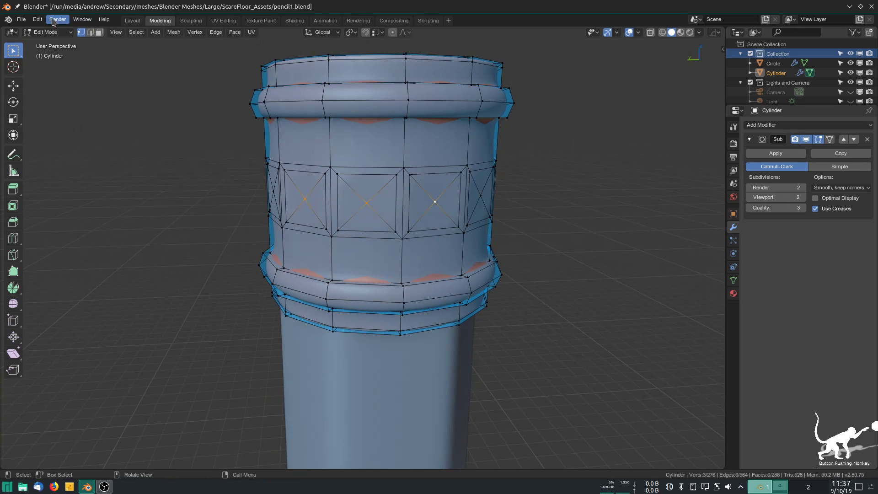
{"action": "left_click", "coordinate": [136, 32]}
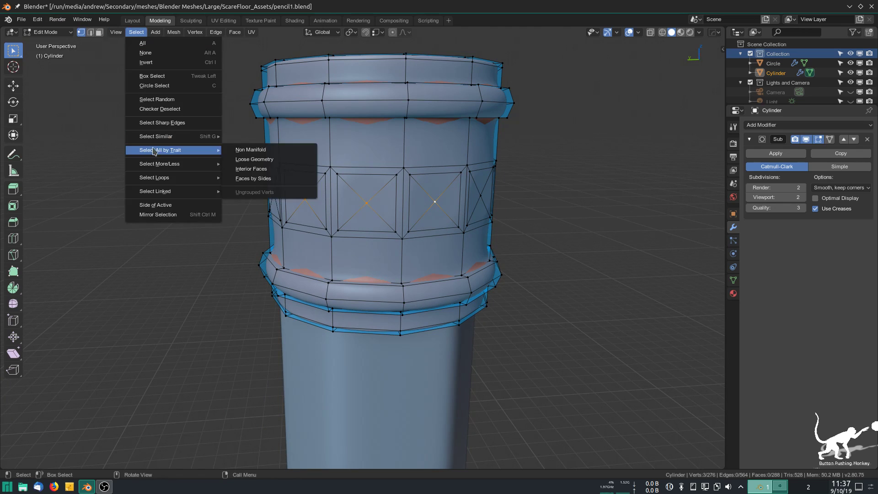
{"action": "mouse_move", "coordinate": [164, 139]}
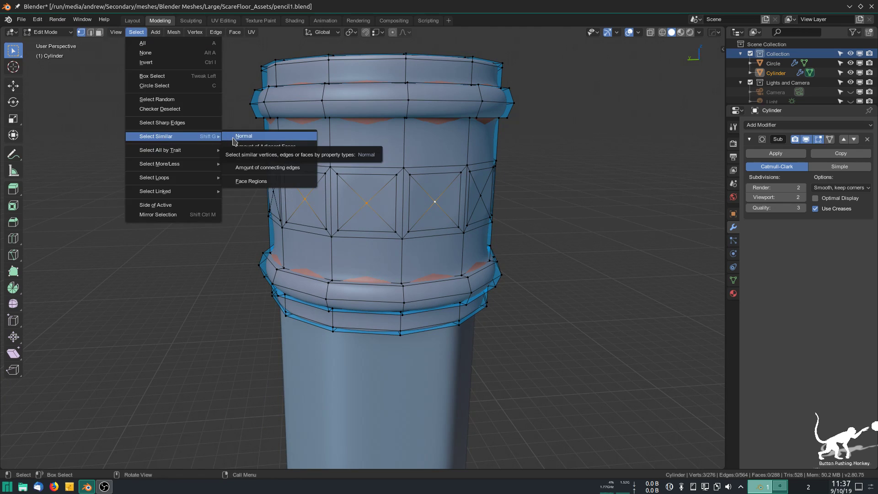
{"action": "left_click", "coordinate": [261, 145]}
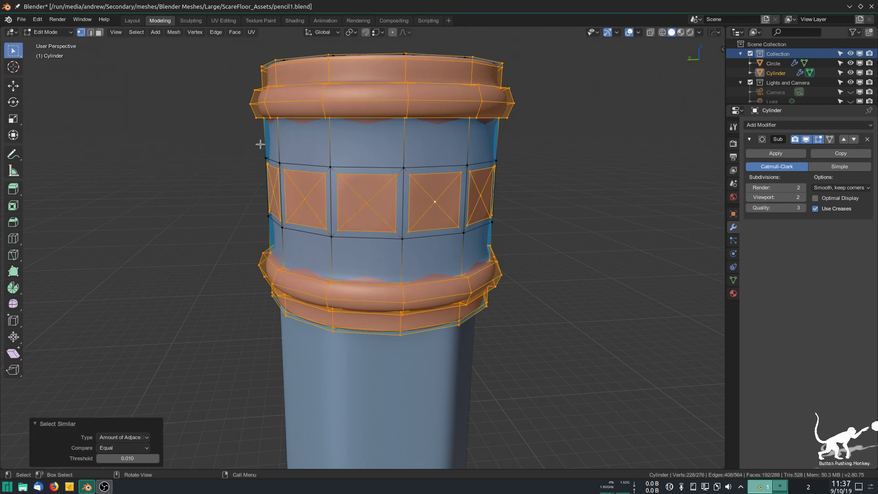
Step: Select only the twelve poked centre vertices around the ferrule's middle band, one by one
{"action": "left_click", "coordinate": [368, 203]}
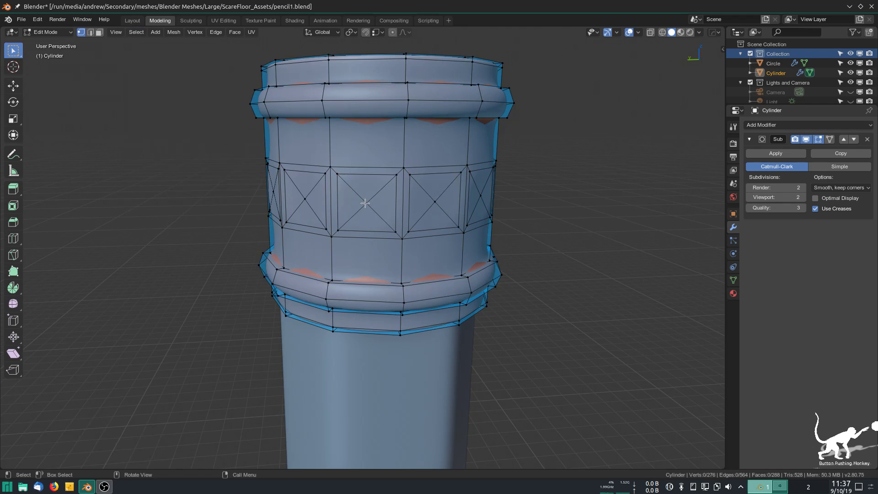
{"action": "left_click", "coordinate": [435, 201], "text": "shift"}
{"action": "left_click", "coordinate": [480, 196], "text": "shift"}
{"action": "middle_click_drag", "start_coordinate": [580, 216], "coordinate": [463, 212]}
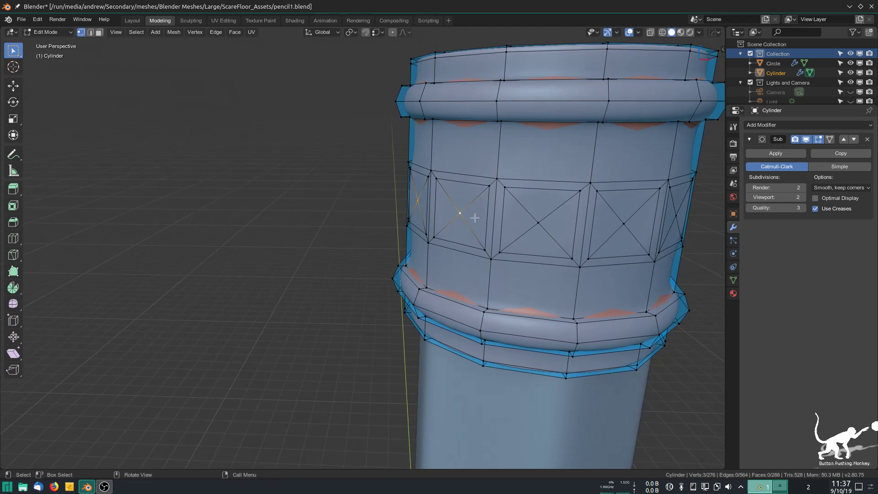
{"action": "left_click", "coordinate": [536, 223], "text": "shift"}
{"action": "left_click", "coordinate": [624, 224], "text": "shift"}
{"action": "middle_click_drag", "start_coordinate": [671, 235], "coordinate": [441, 196]}
{"action": "left_click", "coordinate": [433, 197], "text": "shift"}
{"action": "middle_click_drag", "start_coordinate": [528, 220], "coordinate": [444, 231]}
{"action": "left_click", "coordinate": [443, 233], "text": "shift"}
{"action": "middle_click_drag", "start_coordinate": [510, 240], "coordinate": [376, 280]}
{"action": "left_click", "coordinate": [393, 279], "text": "shift"}
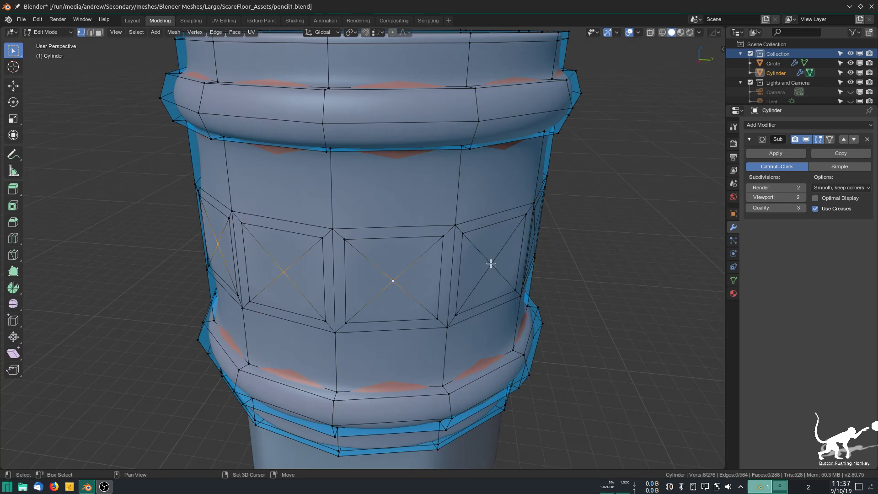
{"action": "left_click", "coordinate": [490, 264], "text": "shift"}
{"action": "scroll", "coordinate": [565, 294], "scroll_direction": "down", "scroll_amount": 3}
{"action": "middle_click_drag", "start_coordinate": [556, 293], "coordinate": [437, 280]}
{"action": "left_click", "coordinate": [374, 274], "text": "shift"}
{"action": "left_click", "coordinate": [425, 264], "text": "shift"}
{"action": "middle_click_drag", "start_coordinate": [543, 280], "coordinate": [466, 291]}
{"action": "left_click", "coordinate": [392, 280], "text": "shift"}
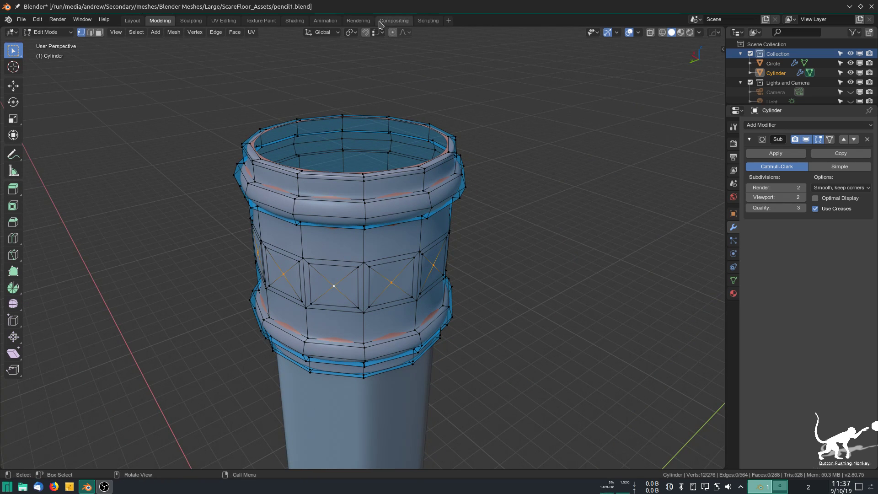
Step: Set the transform pivot point to Individual Origins
{"action": "left_click", "coordinate": [331, 33]}
{"action": "left_click", "coordinate": [333, 36]}
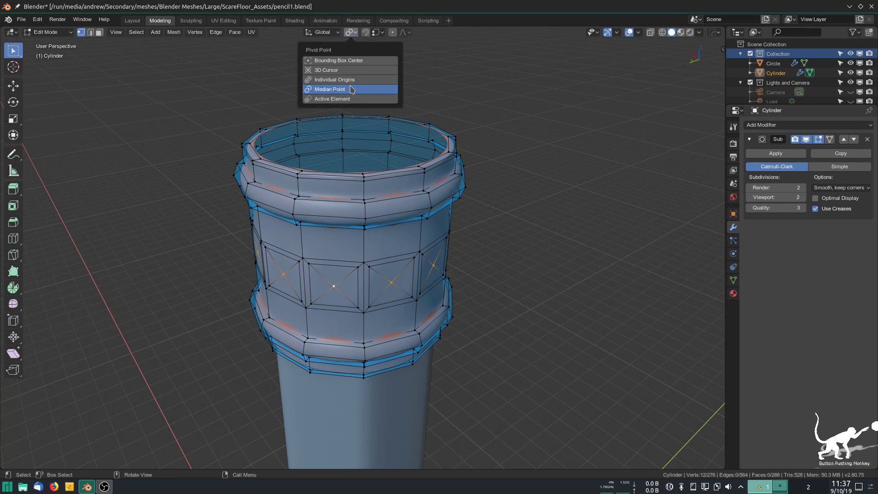
{"action": "left_click", "coordinate": [341, 79]}
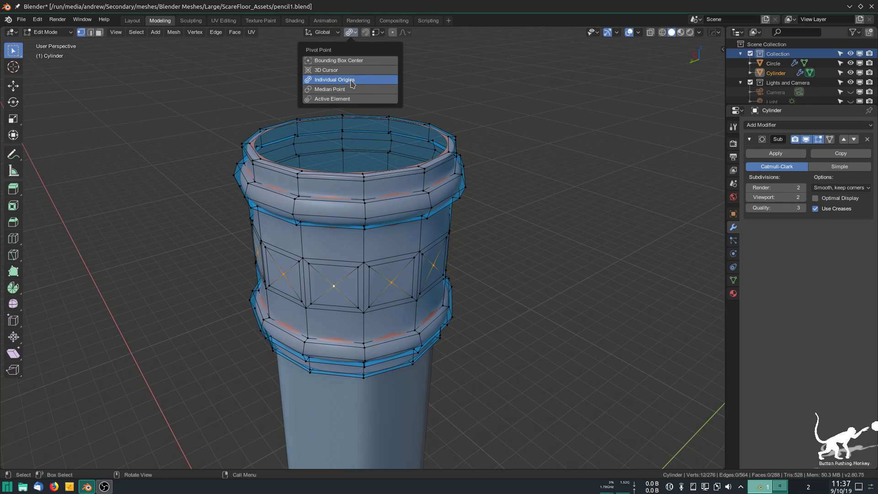
Step: Try scaling the selected centre vertices about their individual origins
{"action": "key", "text": "s"}
{"action": "key", "text": "z"}
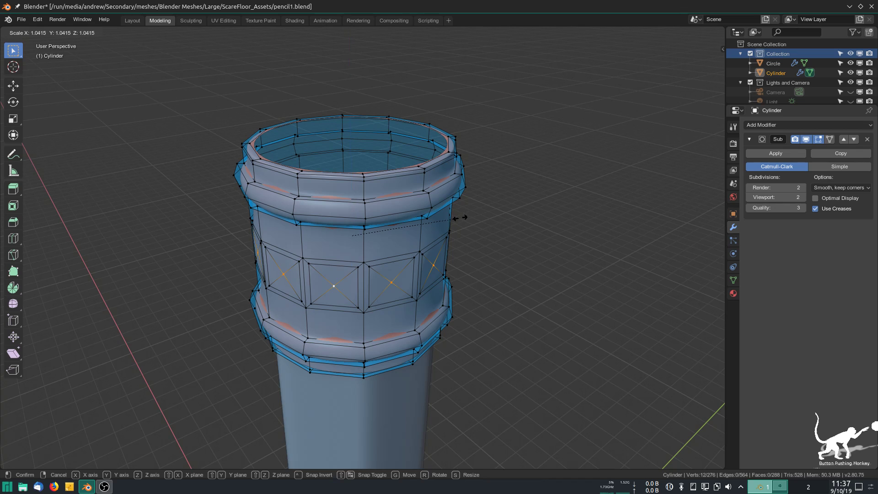
{"action": "left_click", "coordinate": [477, 226]}
{"action": "key", "text": "s"}
{"action": "right_click", "coordinate": [553, 250]}
Step: Push the twelve centre vertices outward into spikes with Shrink/Fatten at an offset of about -0.371 m, and check the smooth shape in Object Mode
{"action": "middle_click_drag", "start_coordinate": [386, 247], "coordinate": [419, 264]}
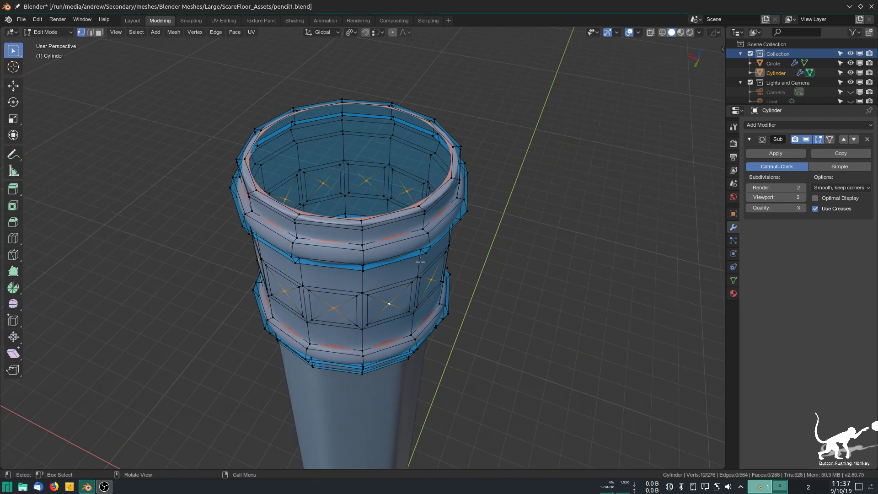
{"action": "middle_click_drag", "start_coordinate": [324, 52], "coordinate": [367, 108]}
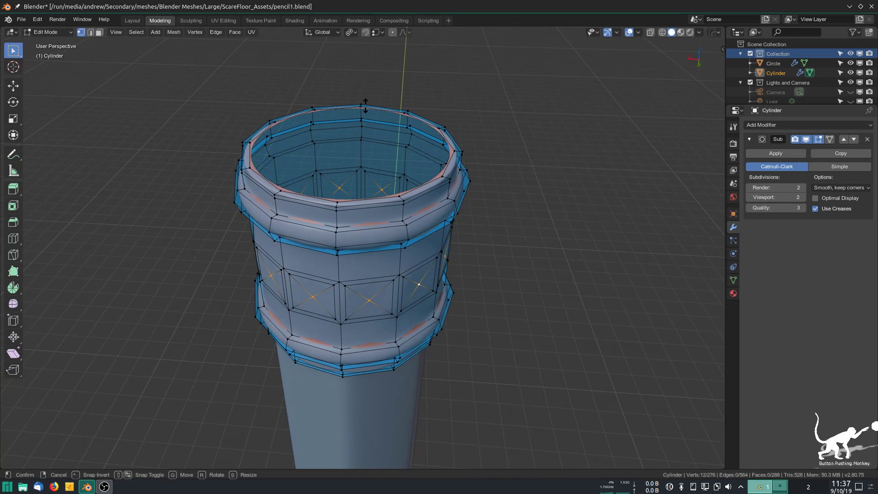
{"action": "key", "text": "alt+s"}
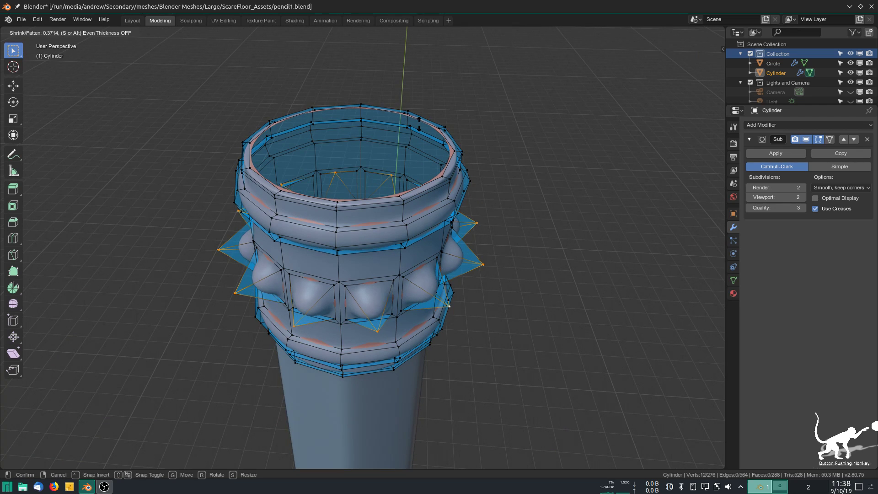
{"action": "left_click", "coordinate": [419, 122]}
{"action": "middle_click_drag", "start_coordinate": [419, 122], "coordinate": [385, 73]}
{"action": "middle_click_drag", "start_coordinate": [373, 156], "coordinate": [477, 200]}
{"action": "middle_click_drag", "start_coordinate": [479, 247], "coordinate": [434, 244]}
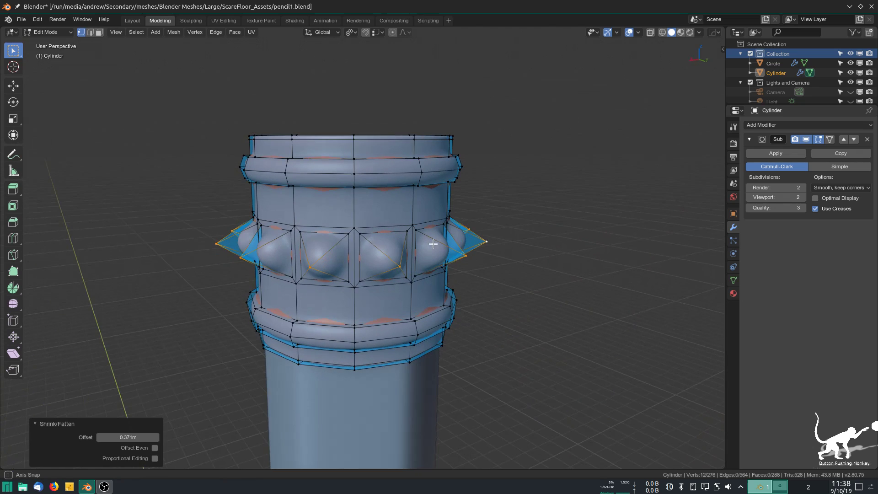
{"action": "key", "text": "Tab"}
{"action": "scroll", "coordinate": [407, 283], "scroll_direction": "down", "scroll_amount": 1}
{"action": "middle_click_drag", "start_coordinate": [393, 283], "coordinate": [425, 299]}
{"action": "key", "text": "Tab"}
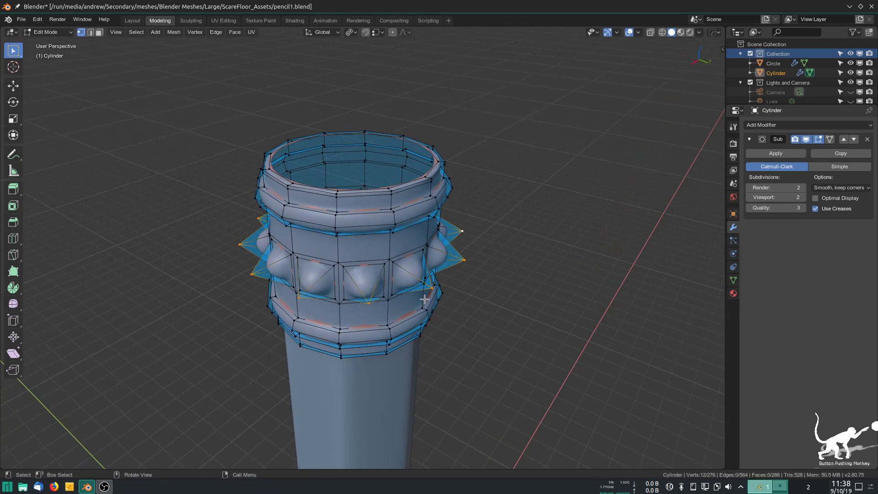
{"action": "key", "text": "ctrl+r"}
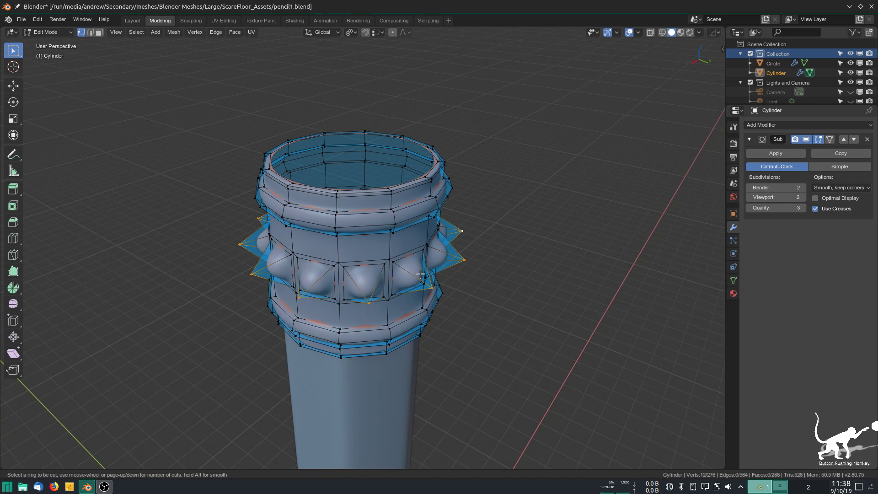
{"action": "key", "text": "Escape"}
Step: In edge selection mode, select the four edges running to the tip of one spike, including its outer slanted edges
{"action": "middle_click_drag", "start_coordinate": [562, 296], "coordinate": [536, 306]}
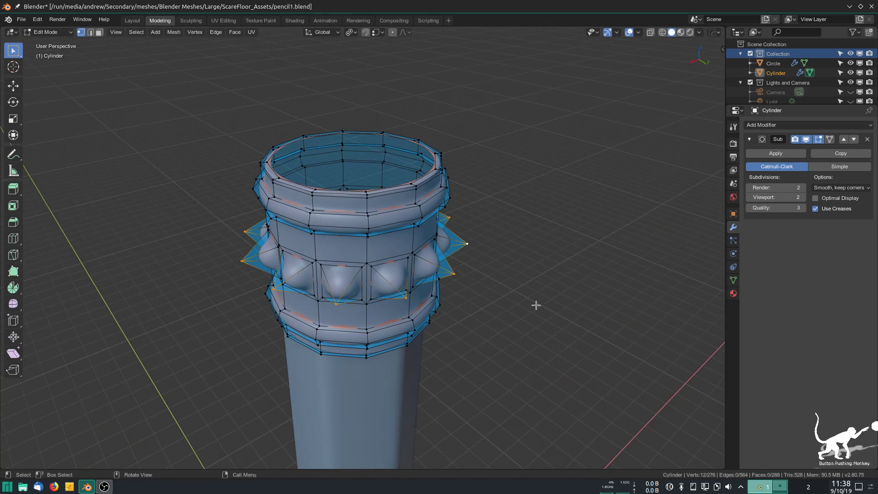
{"action": "scroll", "coordinate": [518, 310], "scroll_direction": "up", "scroll_amount": 2}
{"action": "scroll", "coordinate": [518, 310], "scroll_direction": "up", "scroll_amount": 1}
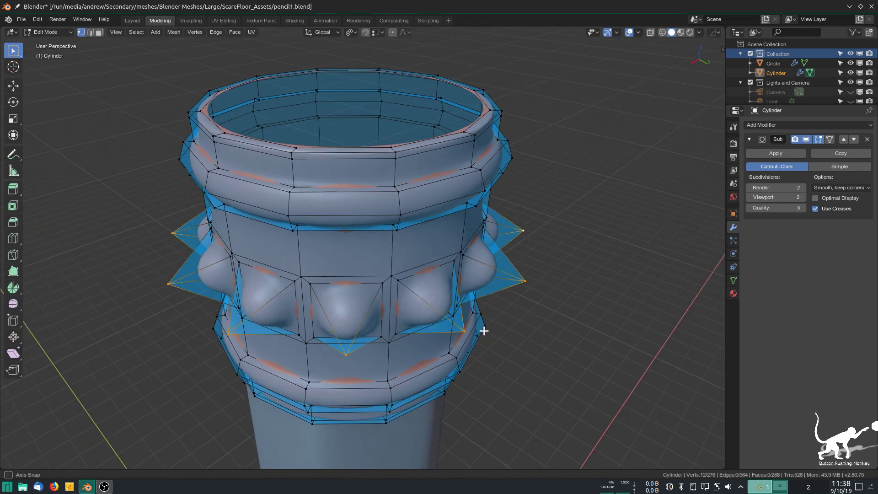
{"action": "scroll", "coordinate": [481, 330], "scroll_direction": "up", "scroll_amount": 1}
{"action": "middle_click_drag", "start_coordinate": [487, 332], "coordinate": [560, 292]}
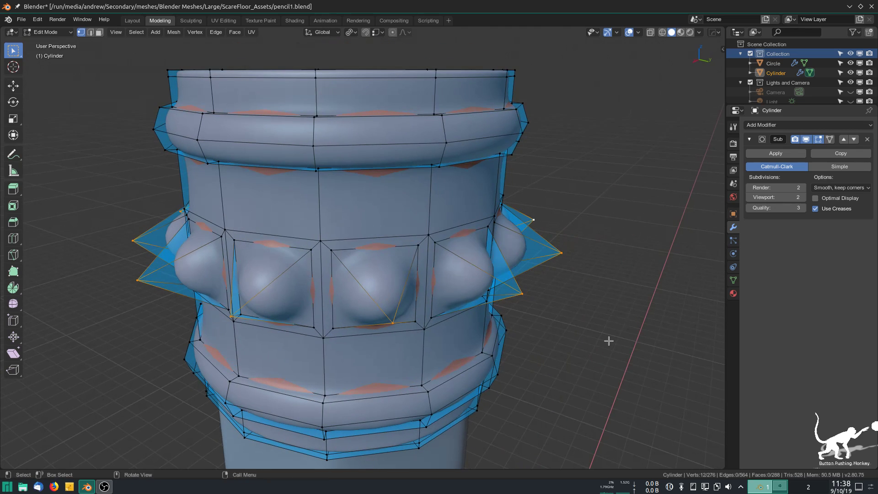
{"action": "key", "text": "2"}
{"action": "left_click", "coordinate": [487, 272]}
{"action": "left_click", "coordinate": [501, 262], "text": "shift"}
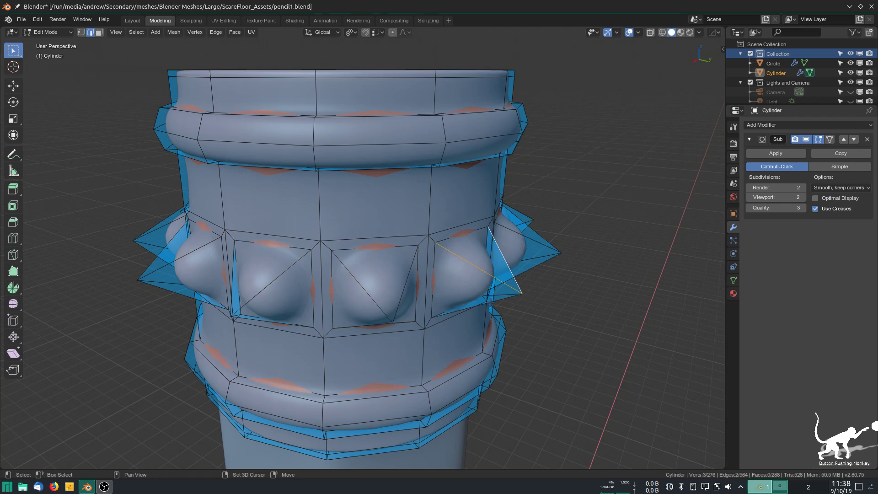
{"action": "mouse_move", "coordinate": [515, 302]}
{"action": "middle_mouse_down"}
{"action": "mouse_move", "coordinate": [566, 316]}
{"action": "mouse_move", "coordinate": [516, 295]}
{"action": "middle_mouse_up"}
{"action": "left_click", "coordinate": [508, 289], "text": "shift"}
{"action": "left_click", "coordinate": [476, 294], "text": "shift"}
{"action": "middle_click_drag", "start_coordinate": [457, 342], "coordinate": [465, 363]}
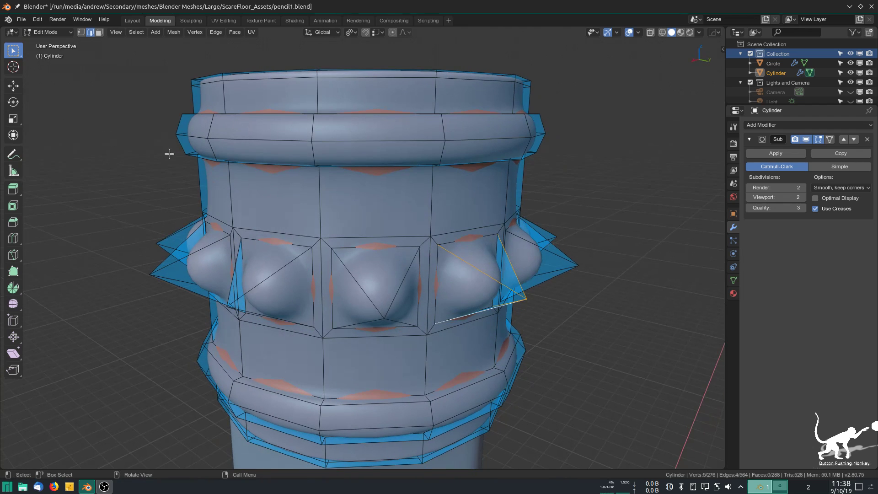
Step: Extend the selection to the matching edges of every spike using Select Similar by Face Angles
{"action": "left_click", "coordinate": [137, 32]}
{"action": "mouse_move", "coordinate": [202, 136]}
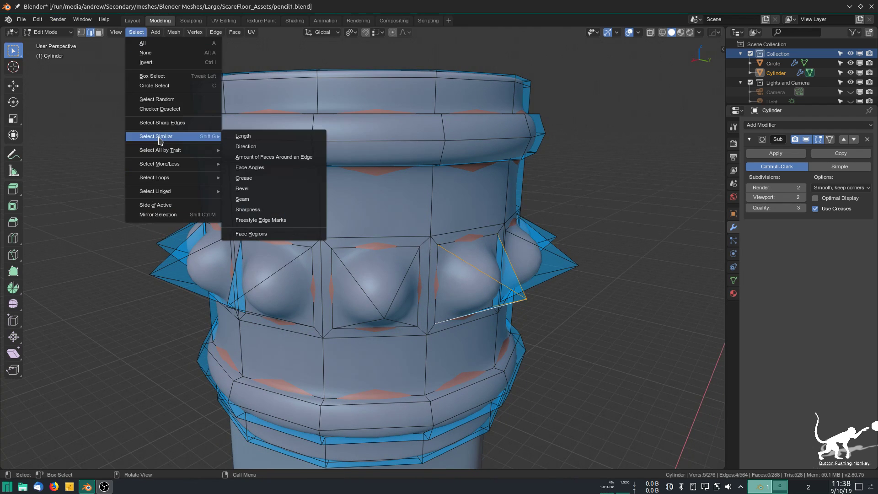
{"action": "left_click", "coordinate": [262, 168]}
{"action": "scroll", "coordinate": [397, 302], "scroll_direction": "down", "scroll_amount": 6}
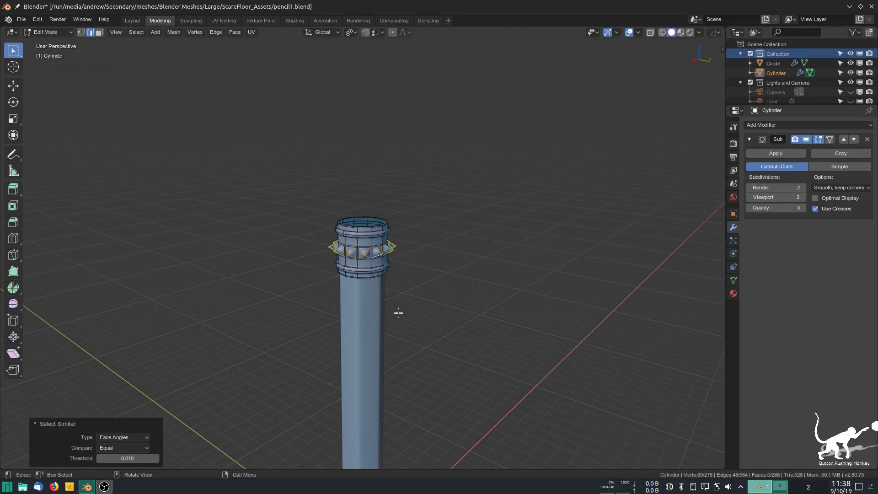
{"action": "scroll", "coordinate": [418, 320], "scroll_direction": "up", "scroll_amount": 5}
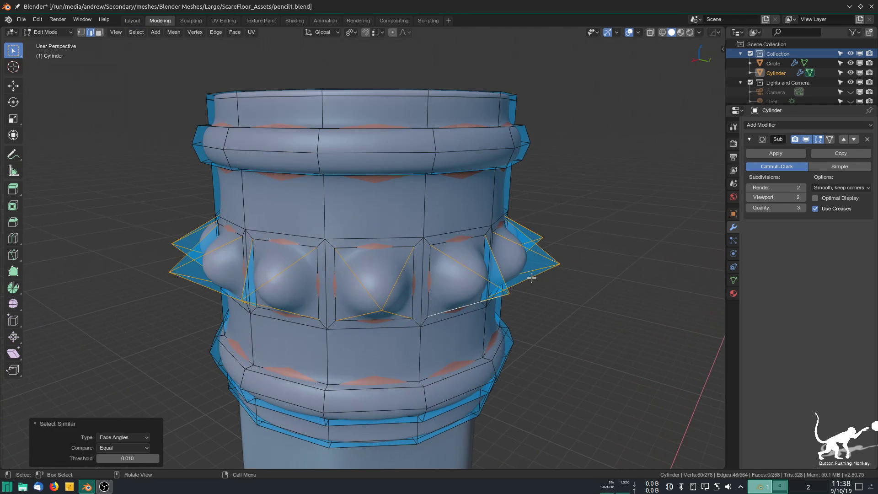
Step: Subdivide the selected spike edges with one cut, deselect them and inspect the sharper spikes in Object Mode
{"action": "right_click", "coordinate": [531, 278]}
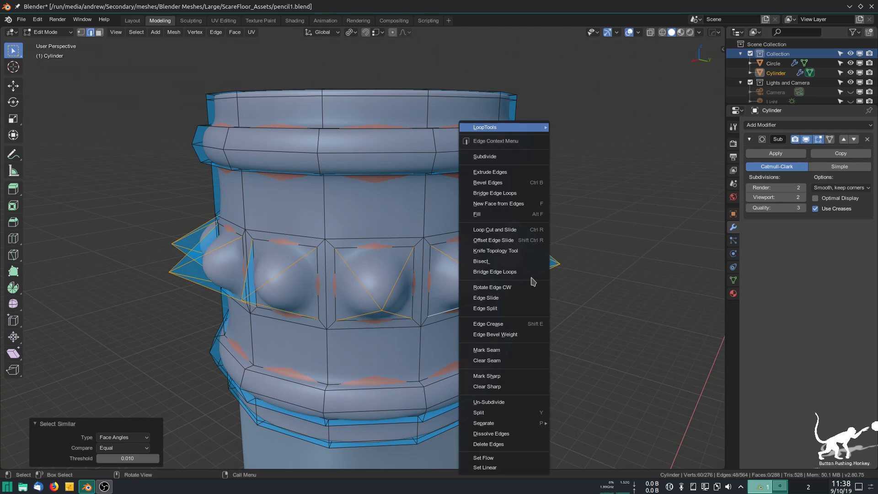
{"action": "left_click", "coordinate": [498, 157]}
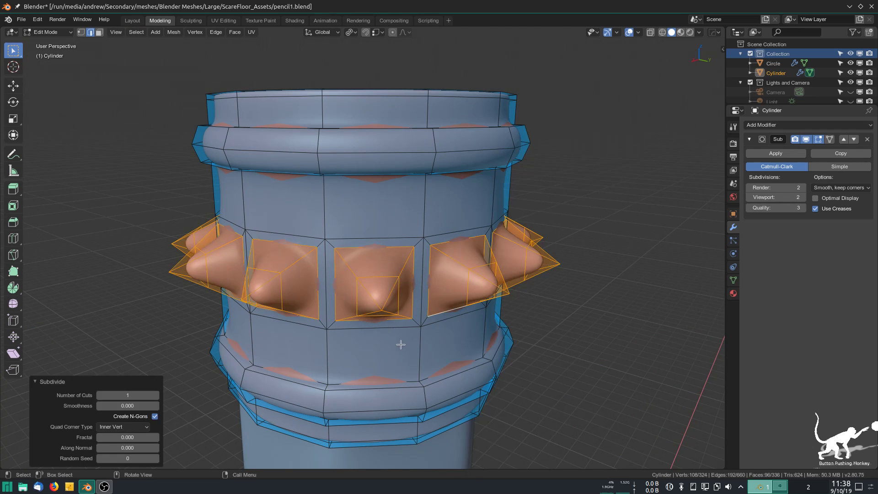
{"action": "middle_click_drag", "start_coordinate": [339, 341], "coordinate": [453, 338]}
{"action": "left_click", "coordinate": [639, 331]}
{"action": "scroll", "coordinate": [544, 343], "scroll_direction": "up", "scroll_amount": 2}
{"action": "middle_click_drag", "start_coordinate": [545, 343], "coordinate": [441, 374]}
{"action": "key", "text": "Tab"}
{"action": "scroll", "coordinate": [461, 362], "scroll_direction": "down", "scroll_amount": 4}
{"action": "key", "text": "Tab"}
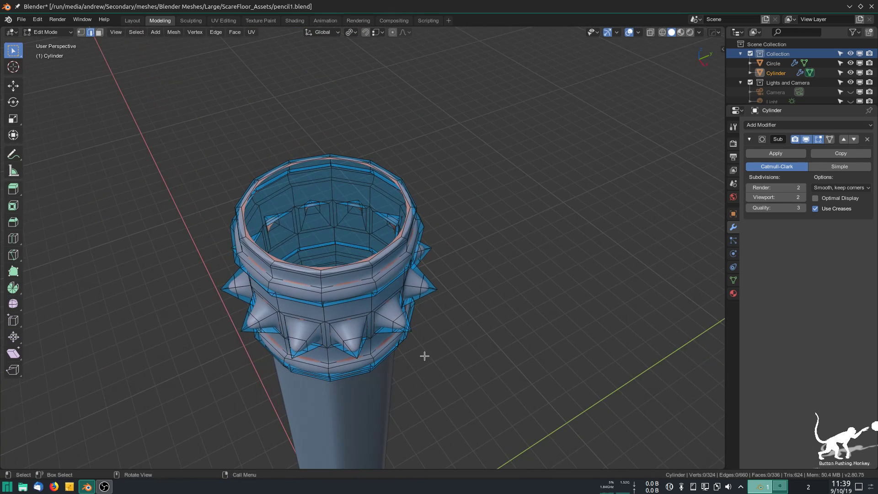
Step: Select the twelve spike tip vertices around the ferrule, using the top view and Circle Select for the remaining ones
{"action": "key", "text": "1"}
{"action": "left_click", "coordinate": [411, 330]}
{"action": "left_click", "coordinate": [437, 289], "text": "shift"}
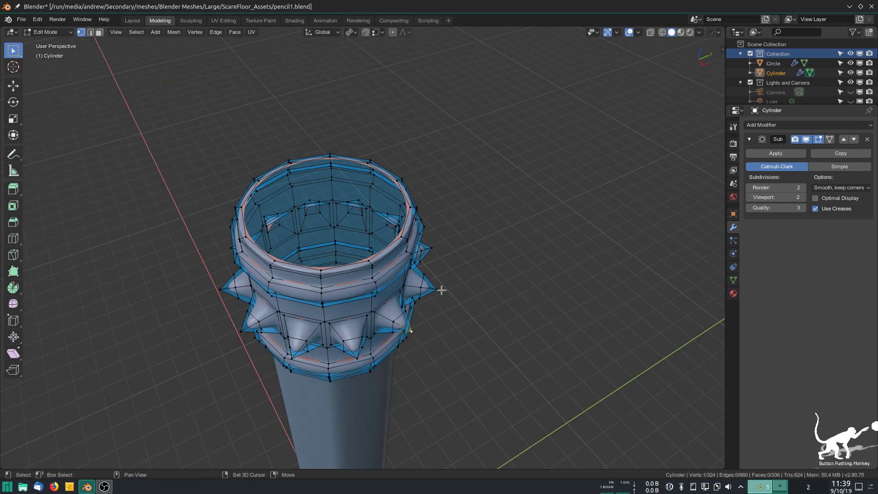
{"action": "left_click", "coordinate": [437, 249], "text": "shift"}
{"action": "key", "text": "KP_7"}
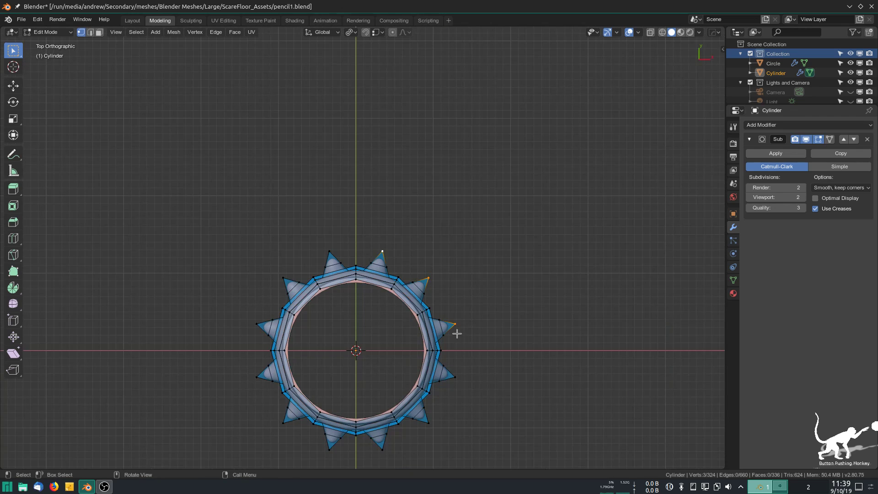
{"action": "left_click", "coordinate": [329, 251], "text": "shift"}
{"action": "key", "text": "c"}
{"action": "mouse_move", "coordinate": [268, 274]}
{"action": "left_mouse_down"}
{"action": "mouse_move", "coordinate": [277, 272]}
{"action": "mouse_move", "coordinate": [249, 317]}
{"action": "mouse_move", "coordinate": [247, 367]}
{"action": "mouse_move", "coordinate": [275, 427]}
{"action": "mouse_move", "coordinate": [362, 459]}
{"action": "mouse_move", "coordinate": [419, 449]}
{"action": "mouse_move", "coordinate": [471, 382]}
{"action": "mouse_move", "coordinate": [463, 379]}
{"action": "left_mouse_up"}
{"action": "key", "text": "Escape"}
Step: Pull the twelve spike tips inward with Shrink/Fatten at an offset of about 0.107 m and return to Object Mode
{"action": "mouse_move", "coordinate": [533, 356]}
{"action": "middle_mouse_down"}
{"action": "mouse_move", "coordinate": [519, 271]}
{"action": "mouse_move", "coordinate": [499, 300]}
{"action": "mouse_move", "coordinate": [480, 149]}
{"action": "middle_mouse_up"}
{"action": "key", "text": "s"}
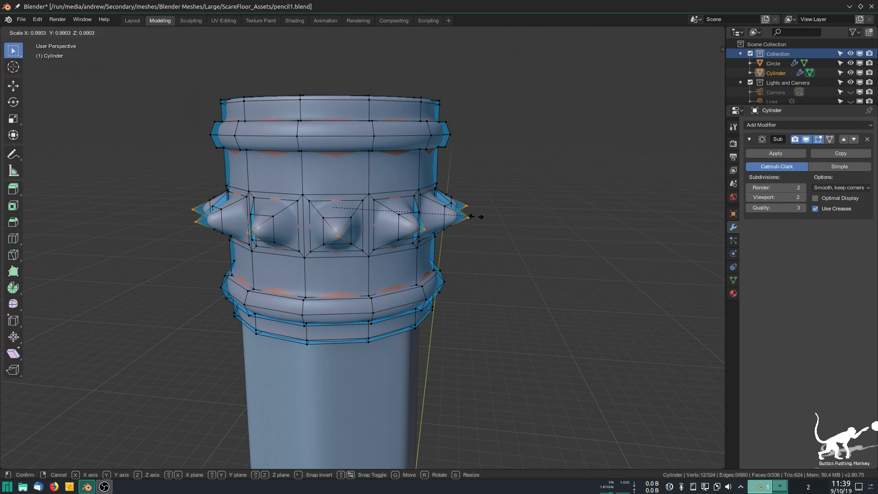
{"action": "key", "text": "Escape"}
{"action": "key", "text": "alt+s"}
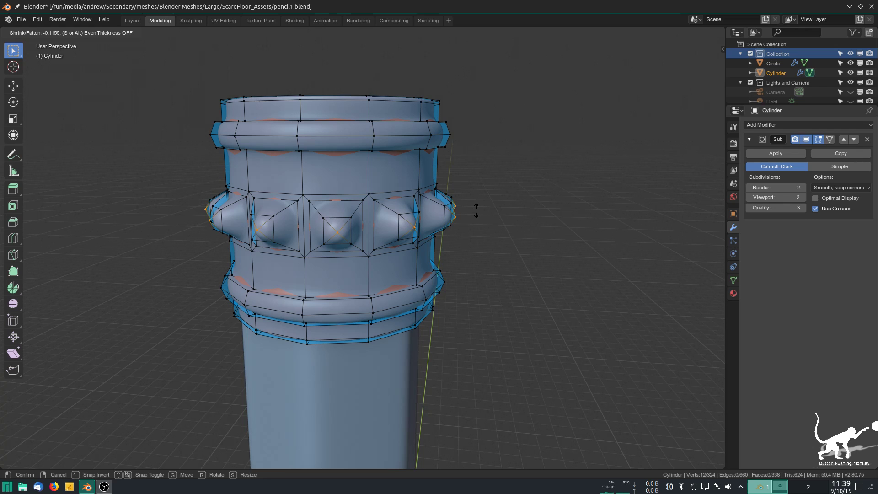
{"action": "left_click", "coordinate": [477, 210]}
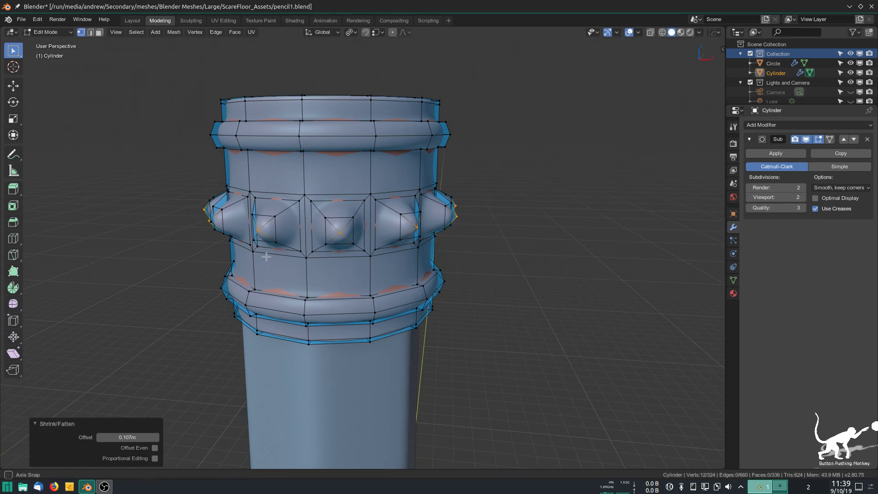
{"action": "key", "text": "Tab"}
{"action": "mouse_move", "coordinate": [270, 262]}
{"action": "middle_mouse_down"}
{"action": "mouse_move", "coordinate": [308, 273]}
{"action": "mouse_move", "coordinate": [269, 235]}
{"action": "middle_mouse_up"}
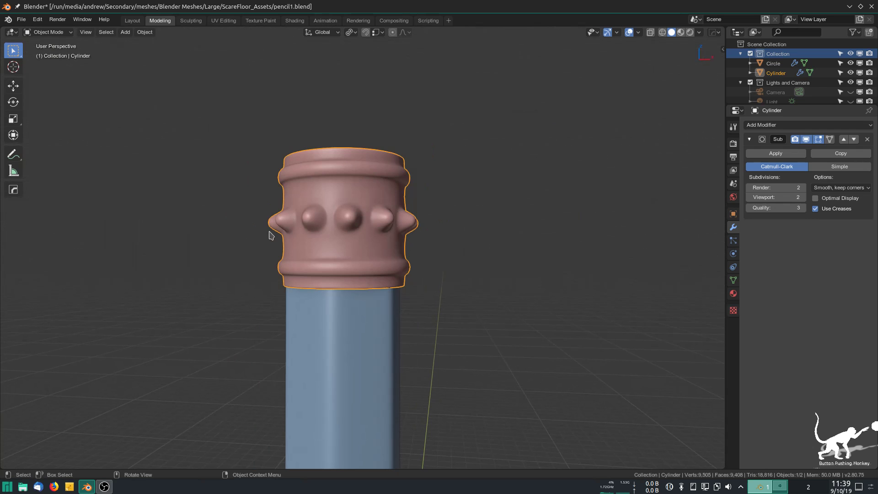
Step: Add two supporting edge loops to the ferrule, one just below the upper band and one just above the lower band at factor -0.806
{"action": "scroll", "coordinate": [365, 240], "scroll_direction": "down", "scroll_amount": 9}
{"action": "mouse_move", "coordinate": [364, 241]}
{"action": "middle_mouse_down"}
{"action": "mouse_move", "coordinate": [354, 276]}
{"action": "mouse_move", "coordinate": [362, 263]}
{"action": "middle_mouse_up"}
{"action": "scroll", "coordinate": [360, 264], "scroll_direction": "up", "scroll_amount": 8}
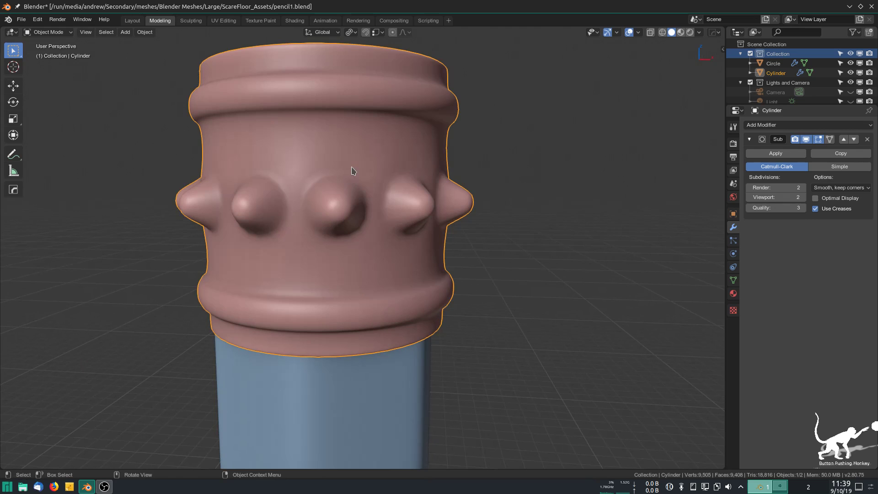
{"action": "key", "text": "Tab"}
{"action": "key", "text": "ctrl"}
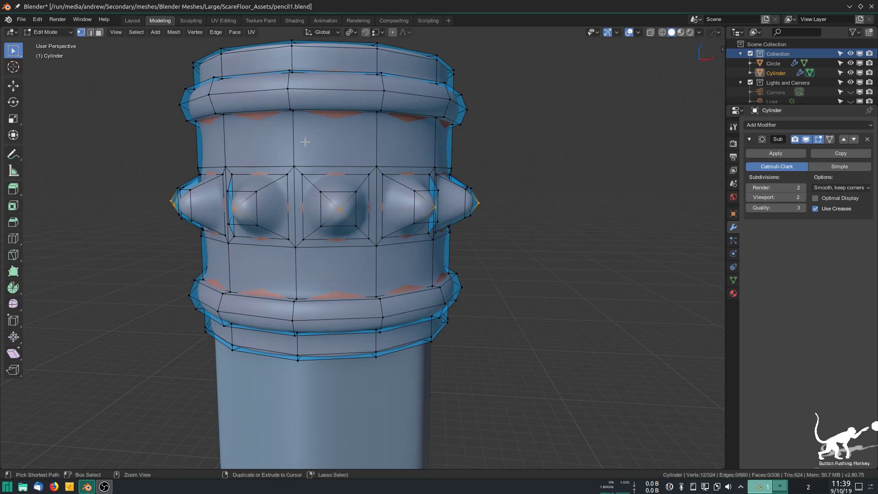
{"action": "key", "text": "ctrl+r"}
{"action": "left_click_drag", "start_coordinate": [305, 142], "coordinate": [313, 120]}
{"action": "key", "text": "ctrl+r"}
{"action": "left_click_drag", "start_coordinate": [292, 280], "coordinate": [292, 305]}
{"action": "middle_click_drag", "start_coordinate": [293, 302], "coordinate": [302, 275]}
Step: Add edge loops on the outer sides of the bands: below the lower band at factor -0.647 and above the upper band at factor 0.667
{"action": "key", "text": "ctrl+r"}
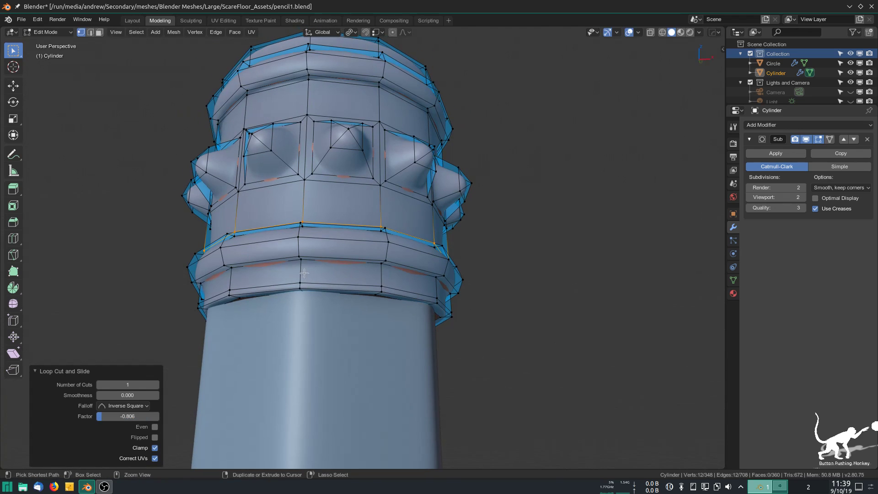
{"action": "left_click", "coordinate": [303, 271]}
{"action": "left_click_drag", "start_coordinate": [304, 271], "coordinate": [306, 262]}
{"action": "scroll", "coordinate": [337, 247], "scroll_direction": "down", "scroll_amount": 5}
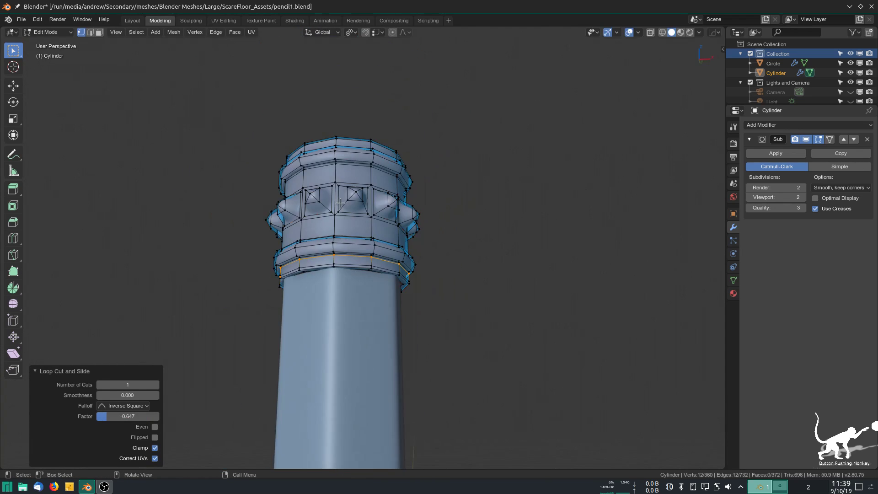
{"action": "scroll", "coordinate": [336, 247], "scroll_direction": "up", "scroll_amount": 3}
{"action": "key", "text": "ctrl+r"}
{"action": "left_click", "coordinate": [363, 141]}
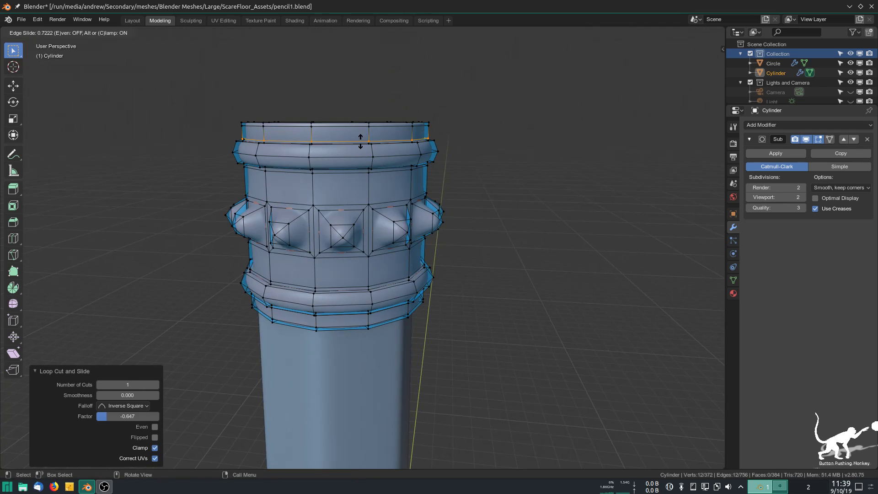
{"action": "left_click", "coordinate": [363, 143]}
Step: Examine the ferrule's bands, spikes and open top from several angles in Edit Mode and in Object Mode
{"action": "scroll", "coordinate": [422, 251], "scroll_direction": "down", "scroll_amount": 3}
{"action": "middle_click_drag", "start_coordinate": [422, 252], "coordinate": [392, 320]}
{"action": "scroll", "coordinate": [392, 320], "scroll_direction": "up", "scroll_amount": 6}
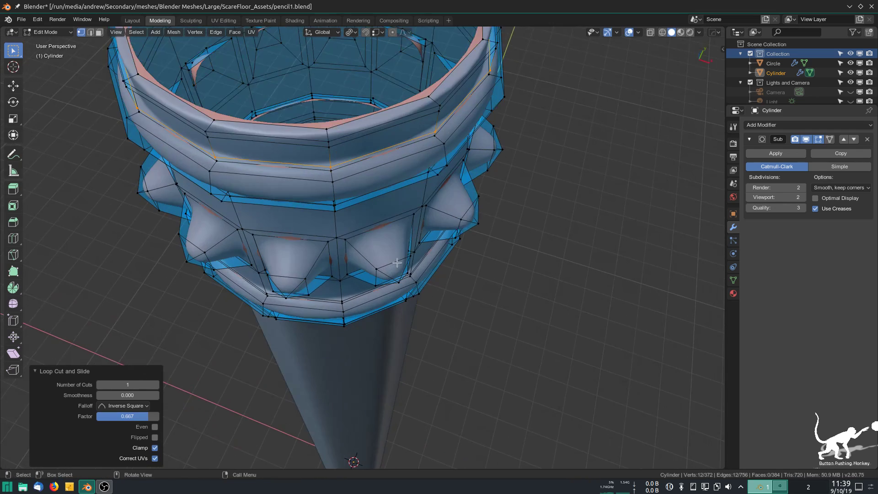
{"action": "scroll", "coordinate": [500, 225], "scroll_direction": "down", "scroll_amount": 4}
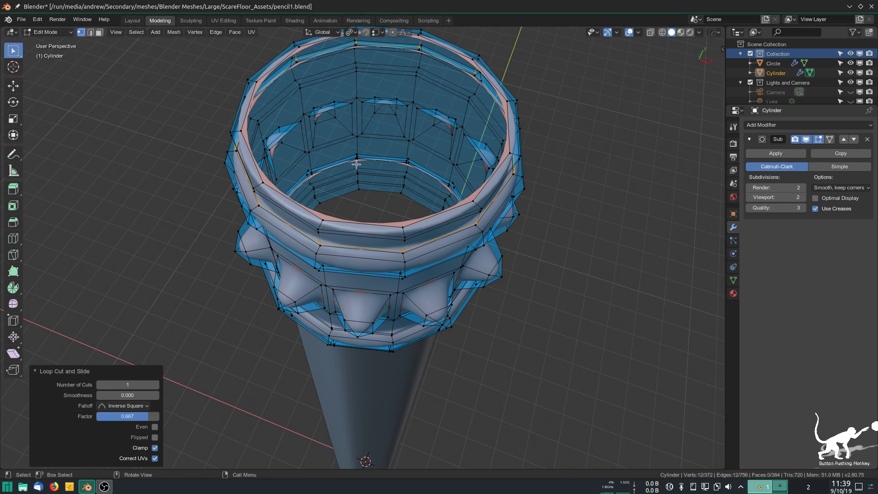
{"action": "middle_click_drag", "start_coordinate": [413, 279], "coordinate": [422, 237]}
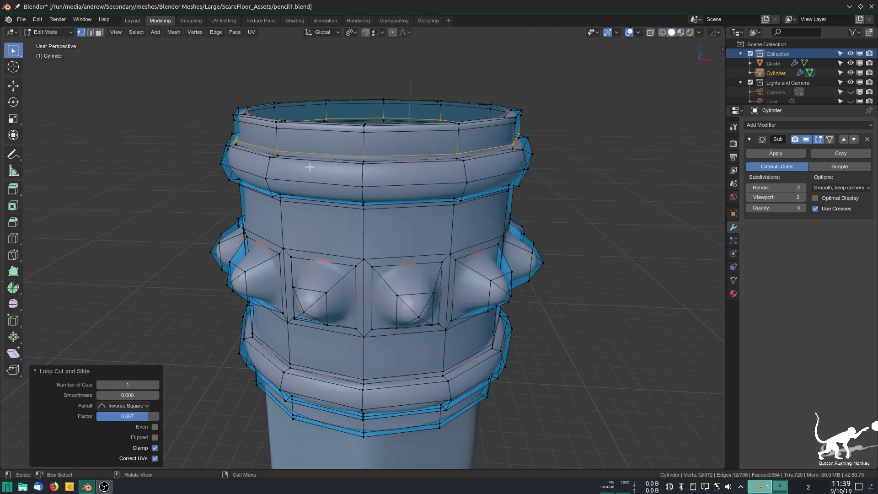
{"action": "scroll", "coordinate": [324, 146], "scroll_direction": "down", "scroll_amount": 6}
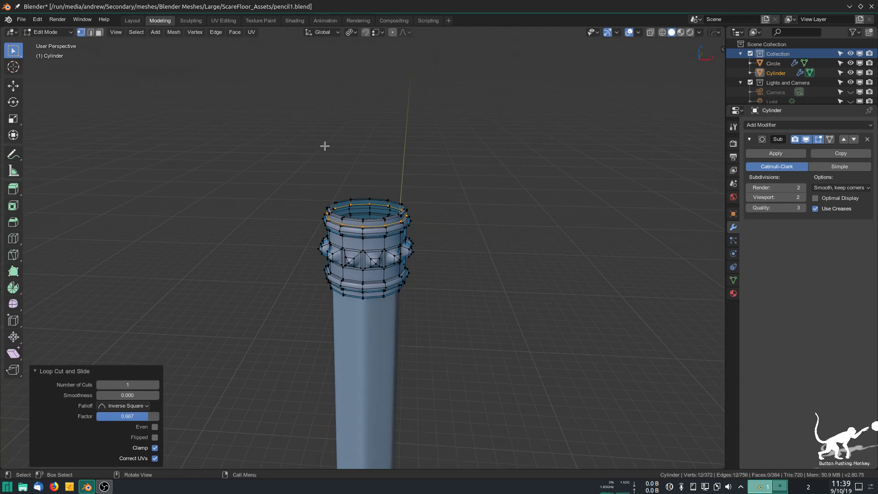
{"action": "key", "text": "Tab"}
{"action": "scroll", "coordinate": [420, 249], "scroll_direction": "down", "scroll_amount": 2}
{"action": "middle_click_drag", "start_coordinate": [392, 260], "coordinate": [400, 242]}
{"action": "scroll", "coordinate": [398, 274], "scroll_direction": "down", "scroll_amount": 3}
{"action": "scroll", "coordinate": [397, 339], "scroll_direction": "up", "scroll_amount": 10}
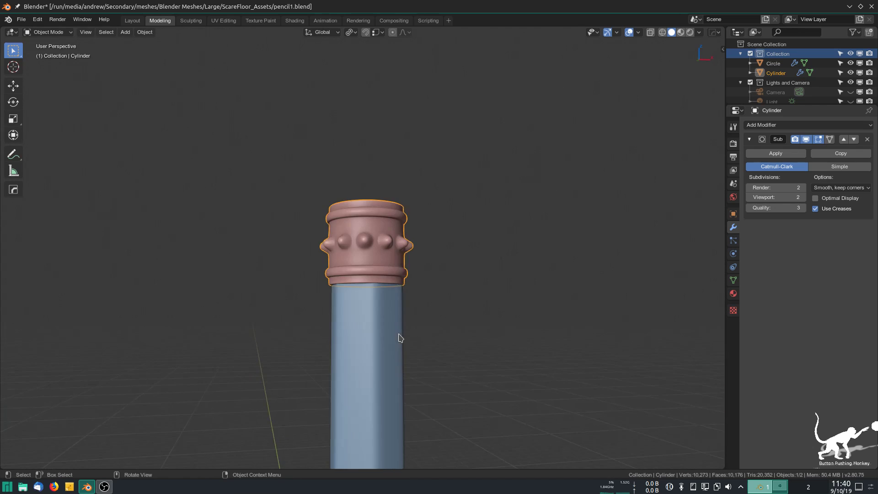
{"action": "middle_click_drag", "start_coordinate": [403, 298], "coordinate": [400, 323]}
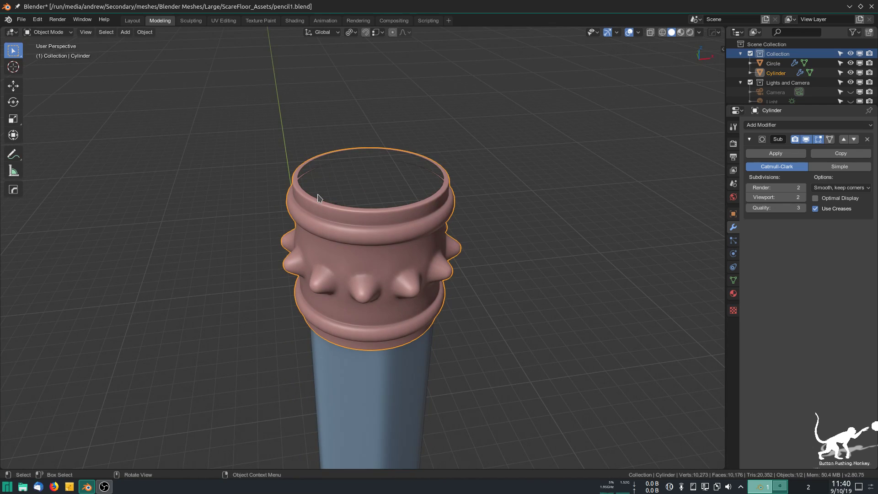
Step: Duplicate the edge loop around the ferrule's inner top rim in place and separate it into its own object
{"action": "key", "text": "Tab"}
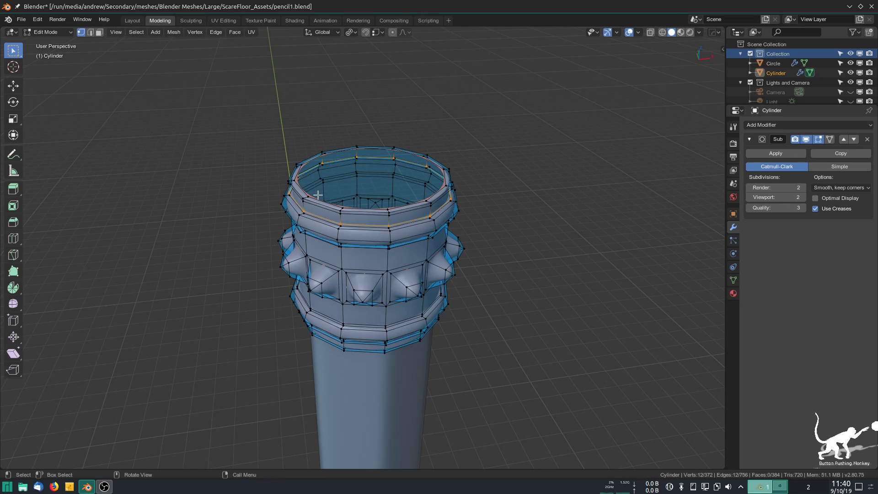
{"action": "left_click", "coordinate": [435, 190], "text": "alt"}
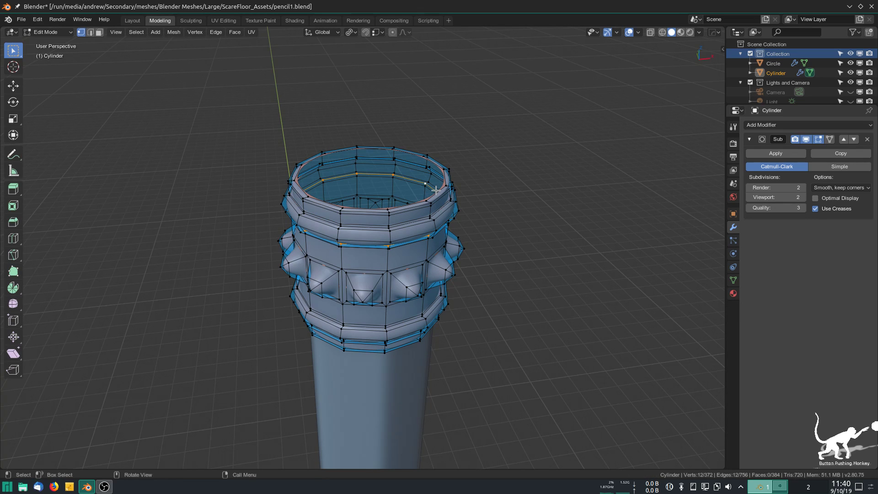
{"action": "left_click", "coordinate": [445, 184], "text": "alt"}
{"action": "scroll", "coordinate": [418, 210], "scroll_direction": "up", "scroll_amount": 2}
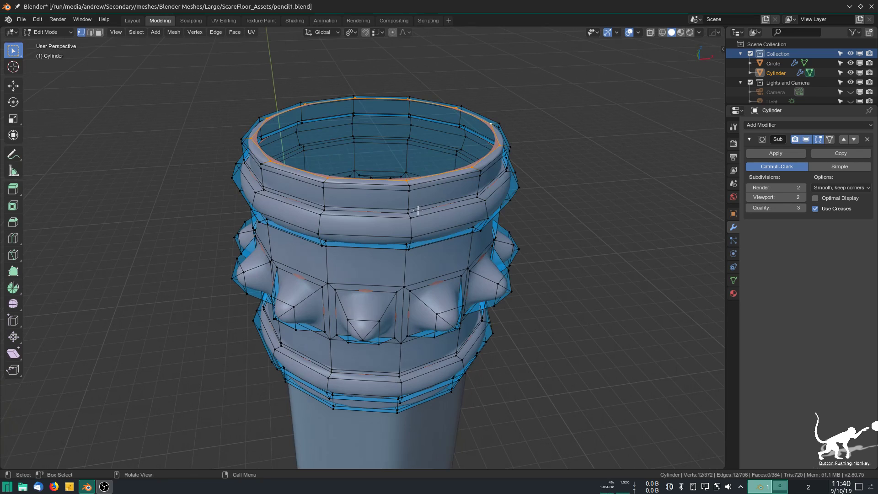
{"action": "key", "text": "shift+d"}
{"action": "right_click", "coordinate": [372, 139]}
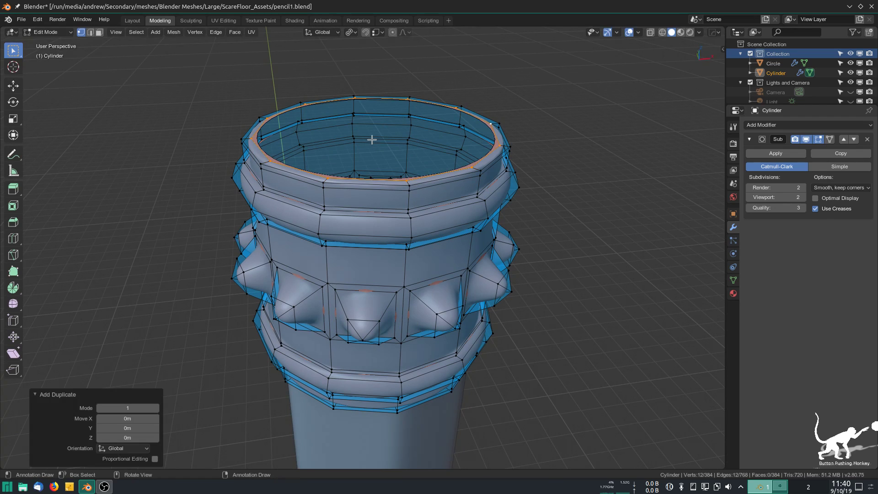
{"action": "key", "text": "p"}
{"action": "left_click", "coordinate": [372, 141]}
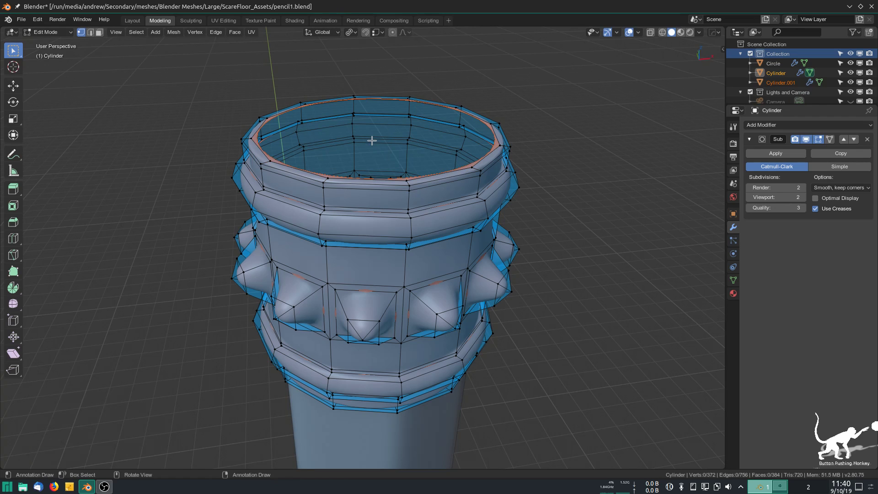
Step: Extrude the separated rim ring downward along Z by -0.303 m inside the ferrule
{"action": "key", "text": "Tab"}
{"action": "left_click", "coordinate": [491, 133]}
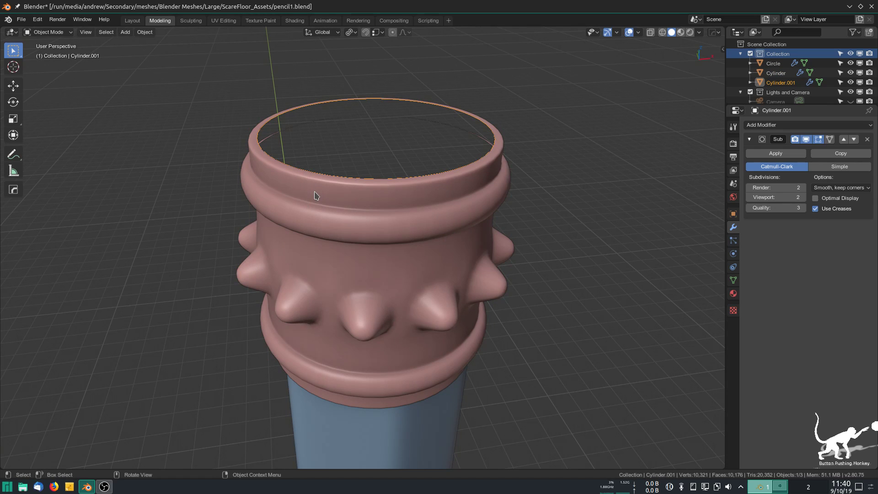
{"action": "key", "text": "Tab"}
{"action": "left_click", "coordinate": [306, 171], "text": "alt"}
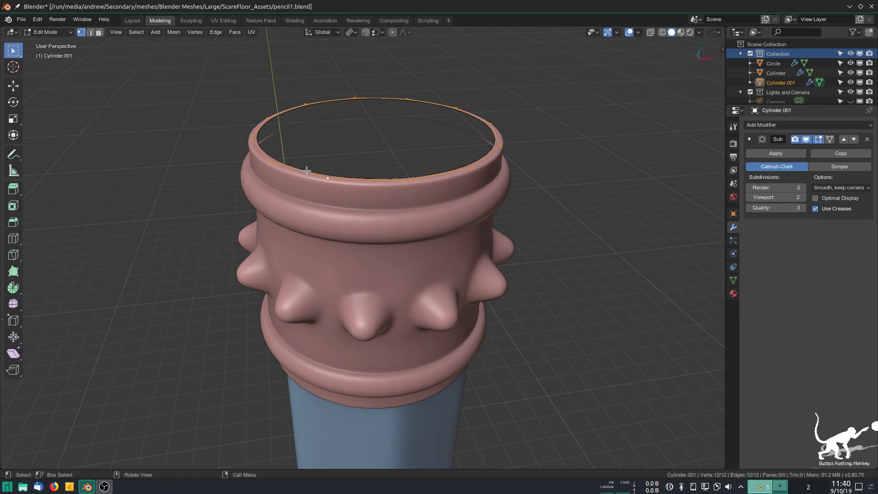
{"action": "key", "text": "e"}
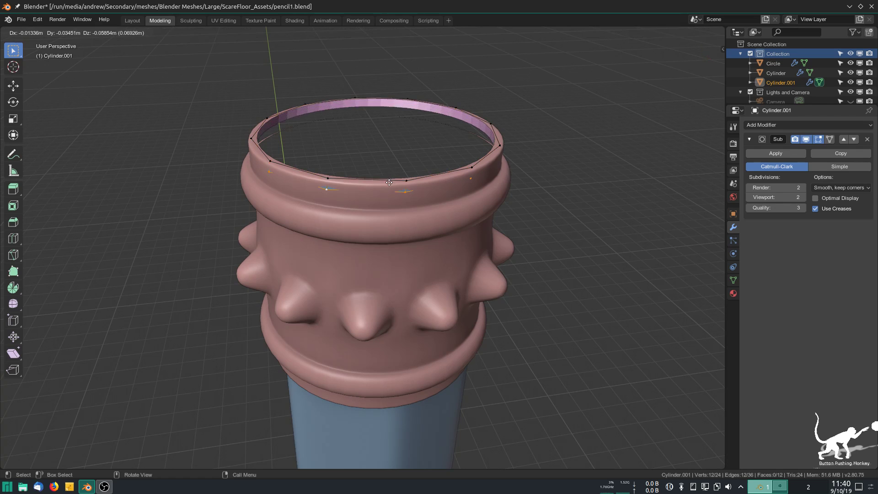
{"action": "key", "text": "z"}
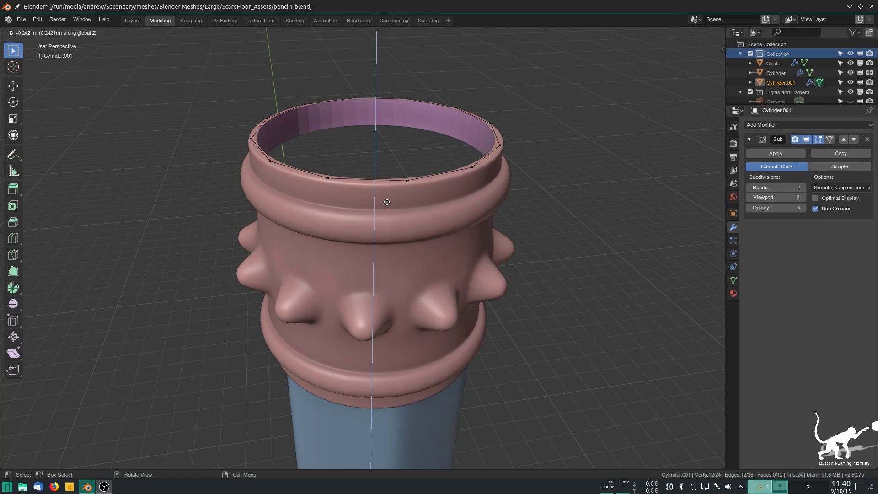
{"action": "left_click", "coordinate": [401, 155]}
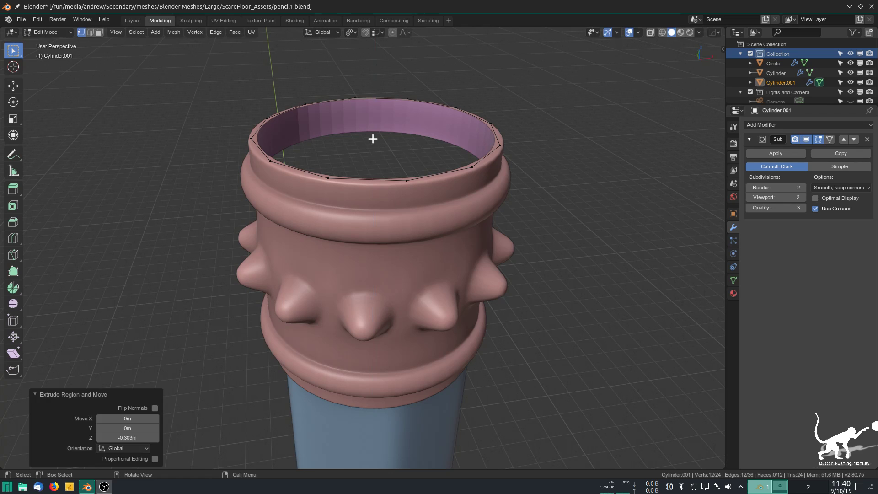
Step: Select the ring's whole face loop in wireframe, recalculate its normals to the outside and return to solid shading
{"action": "key", "text": "3"}
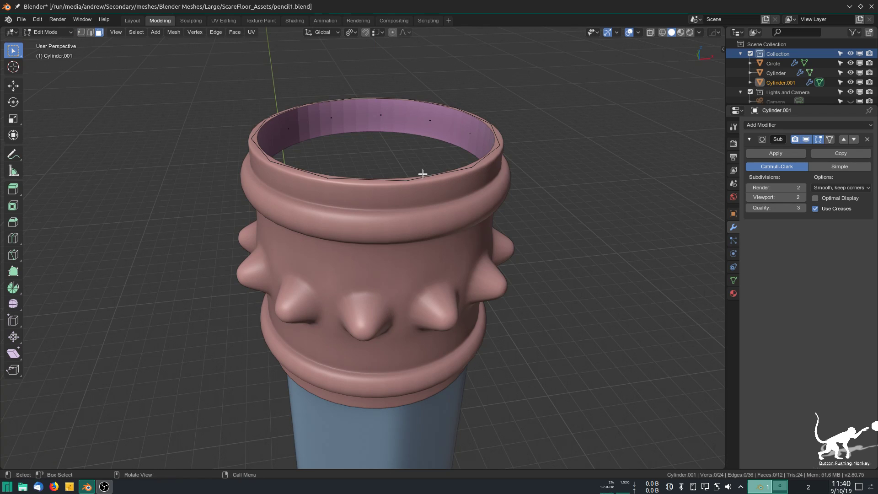
{"action": "key", "text": "shift+z"}
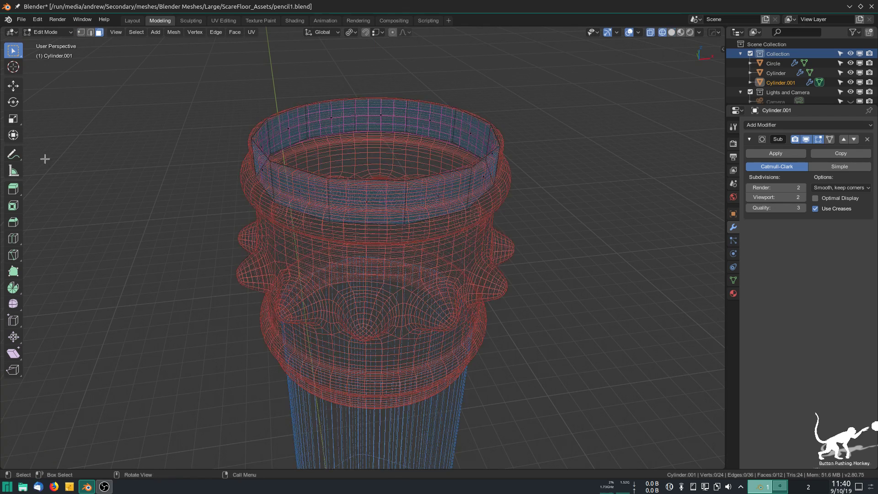
{"action": "left_click", "coordinate": [405, 195], "text": "alt"}
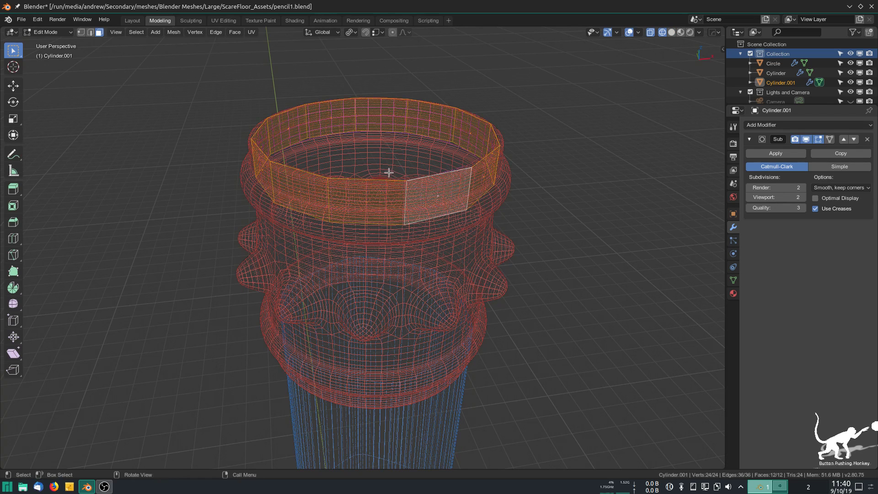
{"action": "key", "text": "shift+n"}
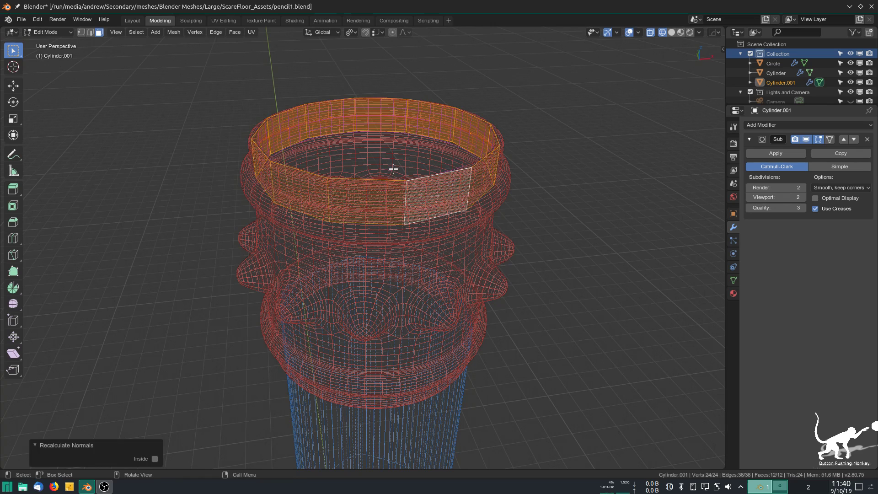
{"action": "key", "text": "Tab"}
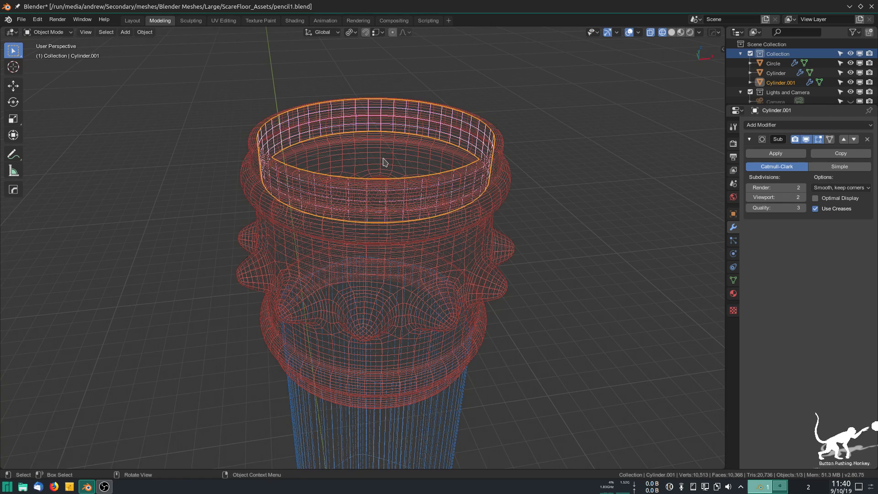
{"action": "key", "text": "Tab"}
{"action": "key", "text": "z"}
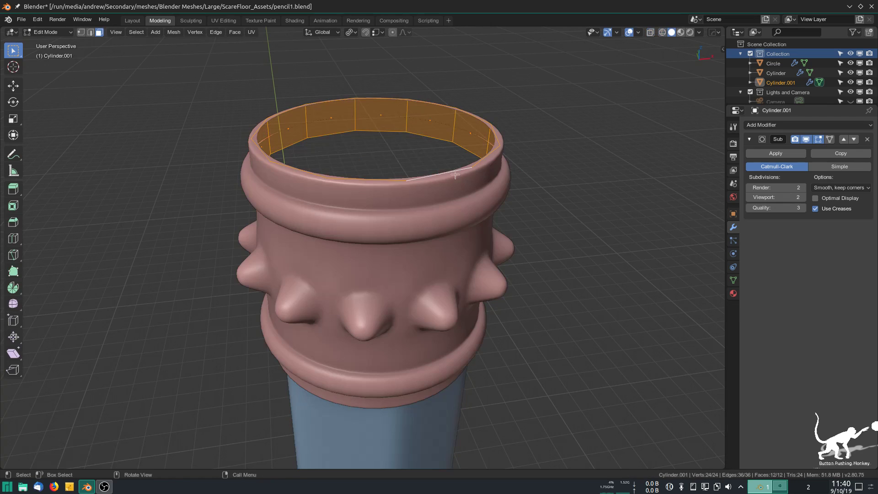
Step: Extrude the ring's upper edge loop upward along Z by 0.663 m to form the eraser's side wall
{"action": "scroll", "coordinate": [382, 84], "scroll_direction": "up", "scroll_amount": 1}
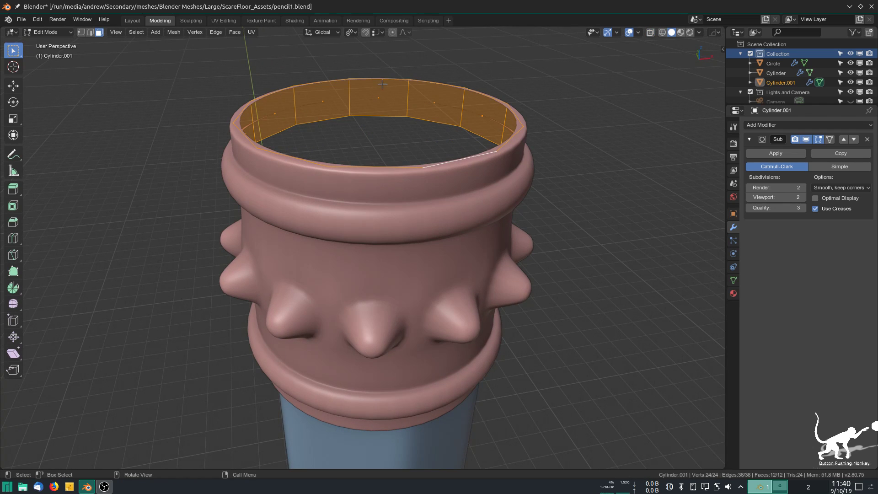
{"action": "key", "text": "2"}
{"action": "left_click", "coordinate": [382, 84], "text": "alt"}
{"action": "scroll", "coordinate": [370, 124], "scroll_direction": "down", "scroll_amount": 3}
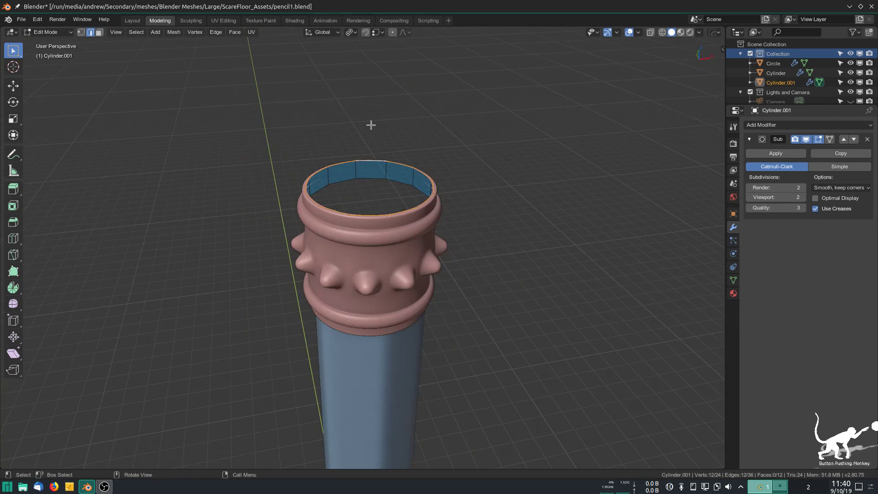
{"action": "key", "text": "e"}
{"action": "key", "text": "z"}
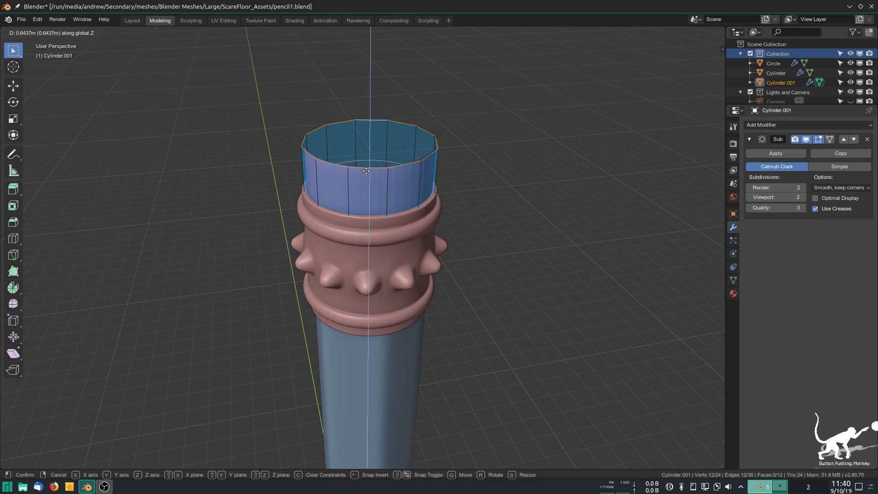
{"action": "left_click", "coordinate": [388, 174]}
{"action": "scroll", "coordinate": [388, 174], "scroll_direction": "down", "scroll_amount": 1}
{"action": "scroll", "coordinate": [412, 211], "scroll_direction": "up", "scroll_amount": 4}
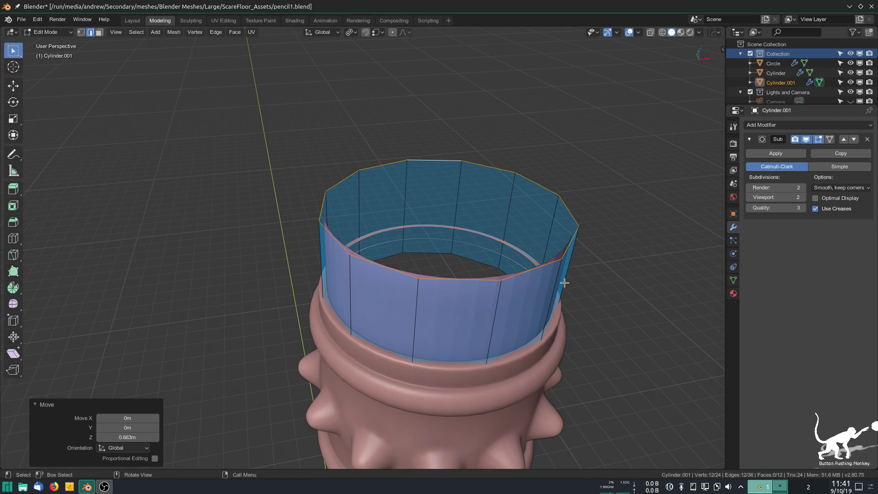
Step: Extrude the eraser's top edge loop inward twice, scaling the first ring to 0.526 and the second to 0.503
{"action": "key", "text": "s"}
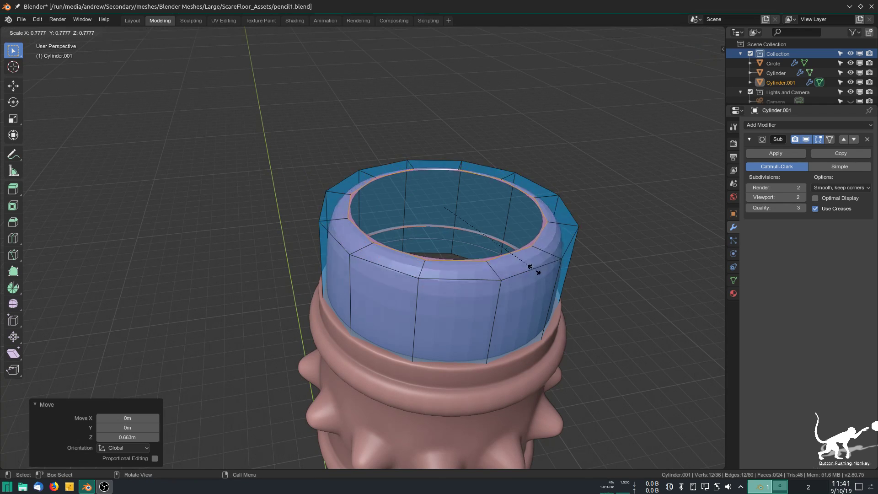
{"action": "left_click", "coordinate": [492, 265]}
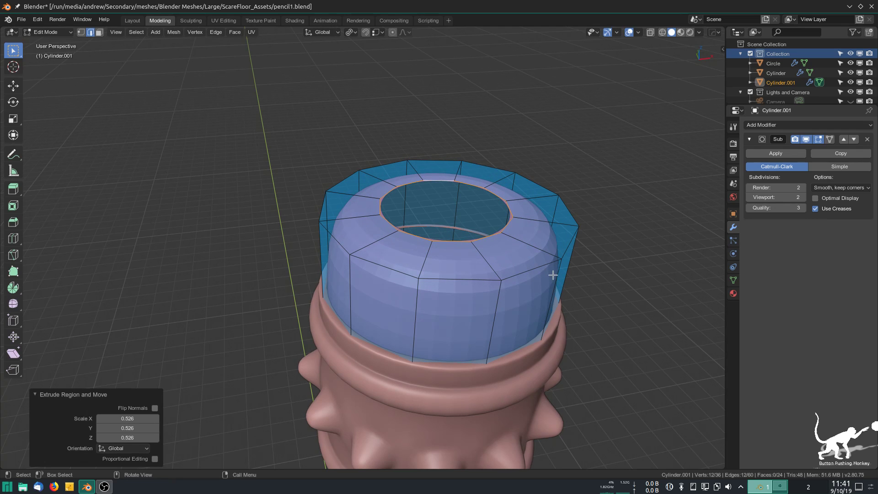
{"action": "key", "text": "e"}
{"action": "key", "text": "s"}
{"action": "left_click", "coordinate": [494, 259]}
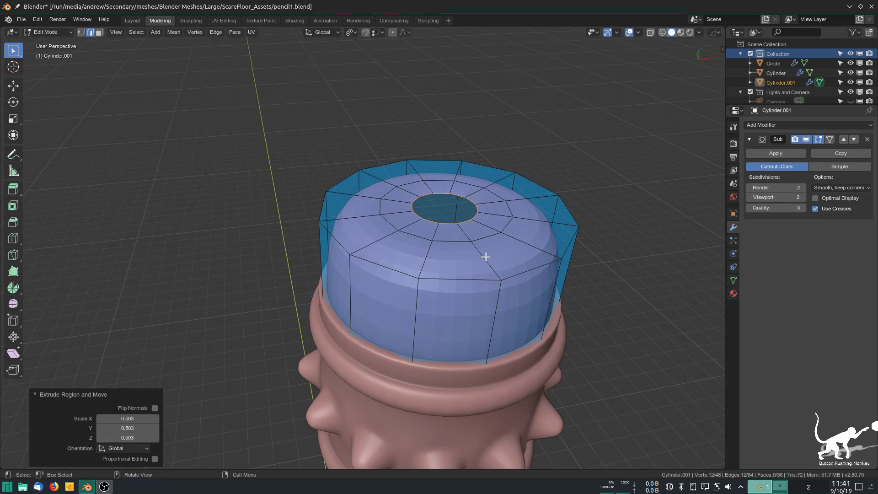
Step: Merge the innermost ring at its center to close the top of the eraser
{"action": "key", "text": "alt+m"}
{"action": "left_click", "coordinate": [486, 256]}
{"action": "middle_click_drag", "start_coordinate": [396, 243], "coordinate": [394, 333]}
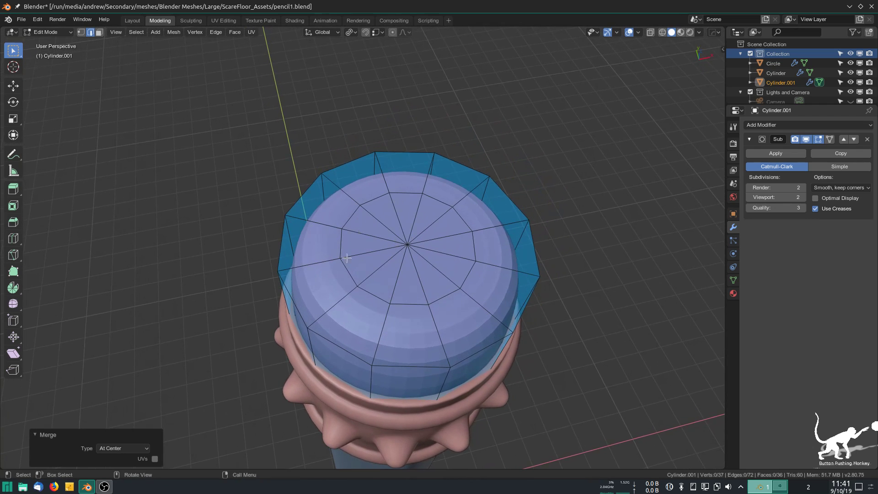
Step: Apply smooth shading to the eraser object
{"action": "key", "text": "Tab"}
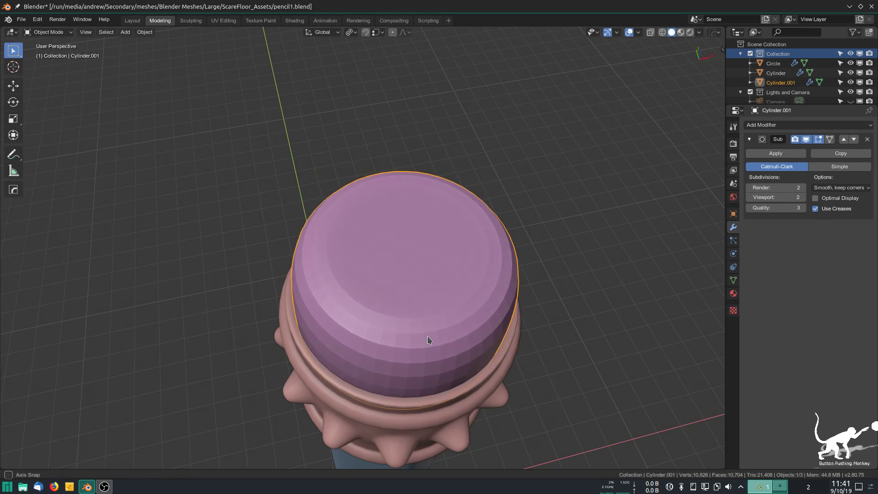
{"action": "middle_click_drag", "start_coordinate": [430, 341], "coordinate": [400, 287]}
{"action": "key", "text": "Tab"}
{"action": "right_click", "coordinate": [389, 164]}
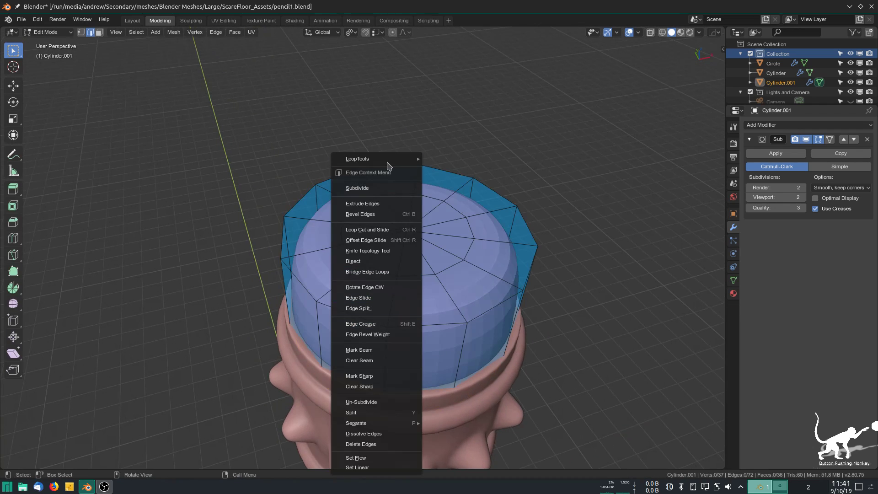
{"action": "left_click", "coordinate": [371, 190]}
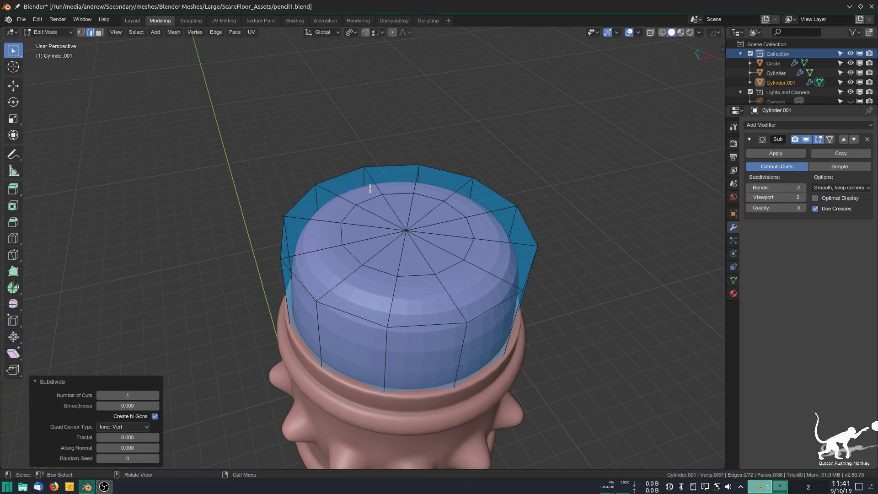
{"action": "key", "text": "Tab"}
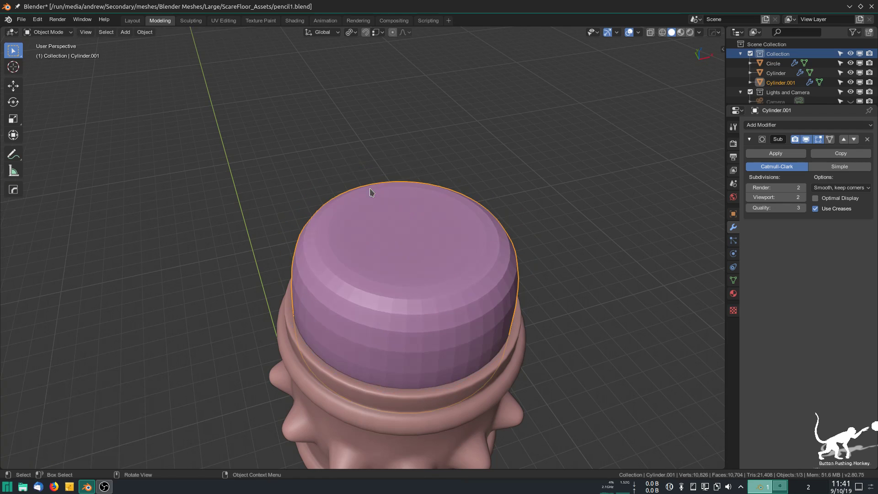
{"action": "right_click", "coordinate": [370, 191]}
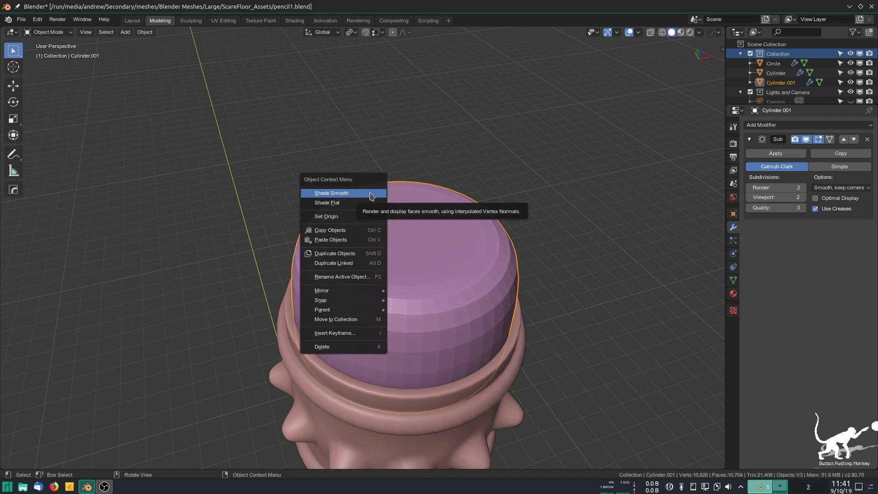
{"action": "left_click", "coordinate": [372, 192]}
{"action": "key", "text": "Tab"}
{"action": "mouse_move", "coordinate": [416, 275]}
{"action": "middle_mouse_down"}
{"action": "mouse_move", "coordinate": [441, 252]}
{"action": "mouse_move", "coordinate": [404, 325]}
{"action": "middle_mouse_up"}
{"action": "scroll", "coordinate": [421, 260], "scroll_direction": "down", "scroll_amount": 2}
{"action": "key", "text": "Tab"}
{"action": "scroll", "coordinate": [390, 294], "scroll_direction": "up", "scroll_amount": 3}
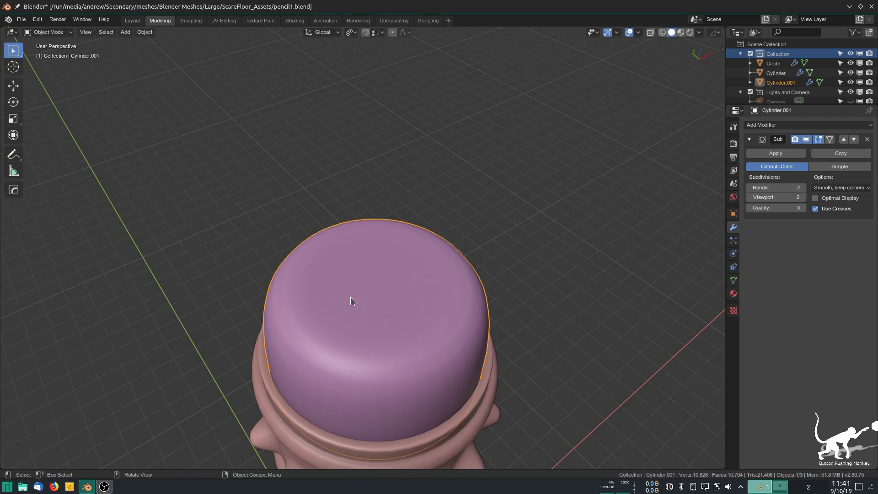
{"action": "scroll", "coordinate": [373, 333], "scroll_direction": "down", "scroll_amount": 2}
Step: Select all of the eraser's top vertices in front wireframe view and raise them along Z by 0.213 m
{"action": "key", "text": "Tab"}
{"action": "middle_click_drag", "start_coordinate": [376, 357], "coordinate": [368, 330]}
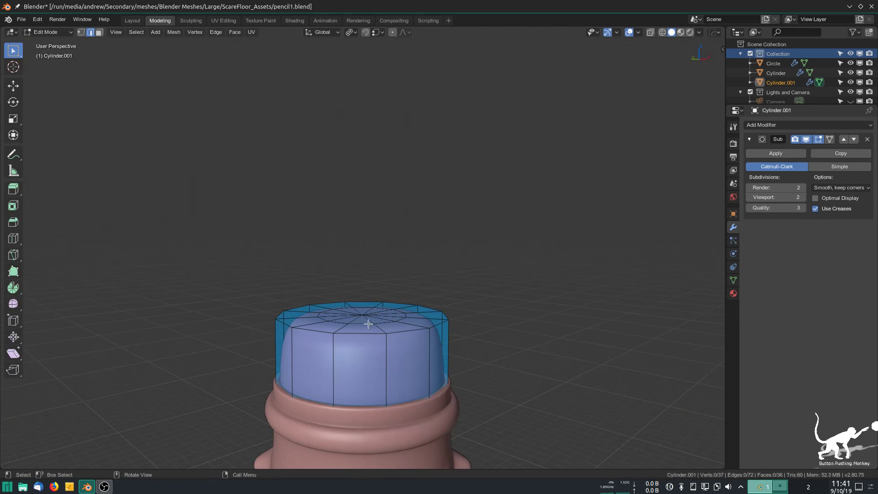
{"action": "key", "text": "z"}
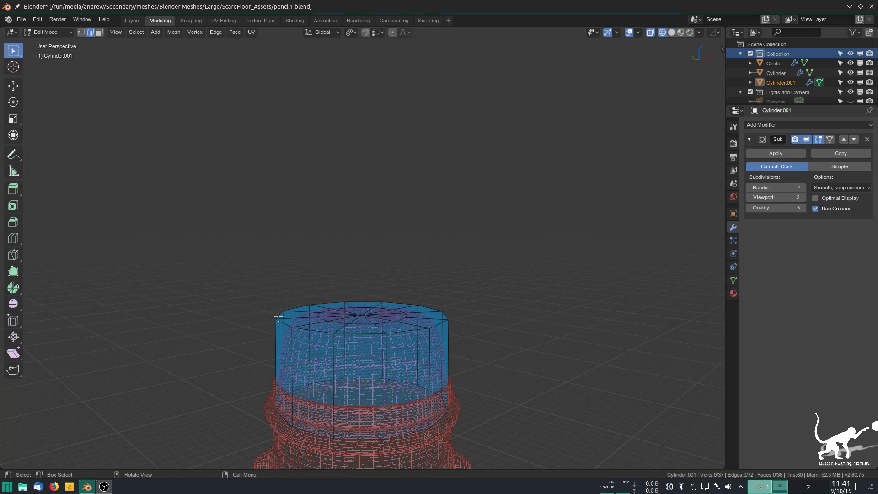
{"action": "key", "text": "KP_1"}
{"action": "key", "text": "1"}
{"action": "left_click_drag", "start_coordinate": [271, 275], "coordinate": [587, 361]}
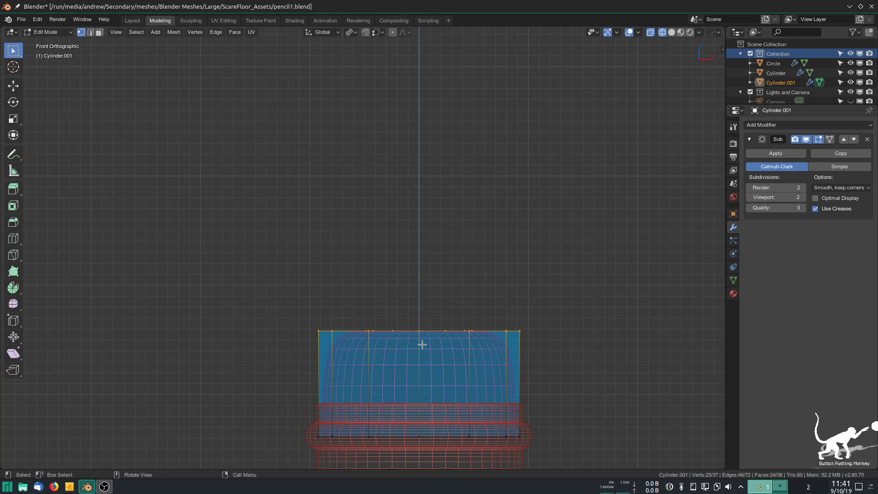
{"action": "key", "text": "g"}
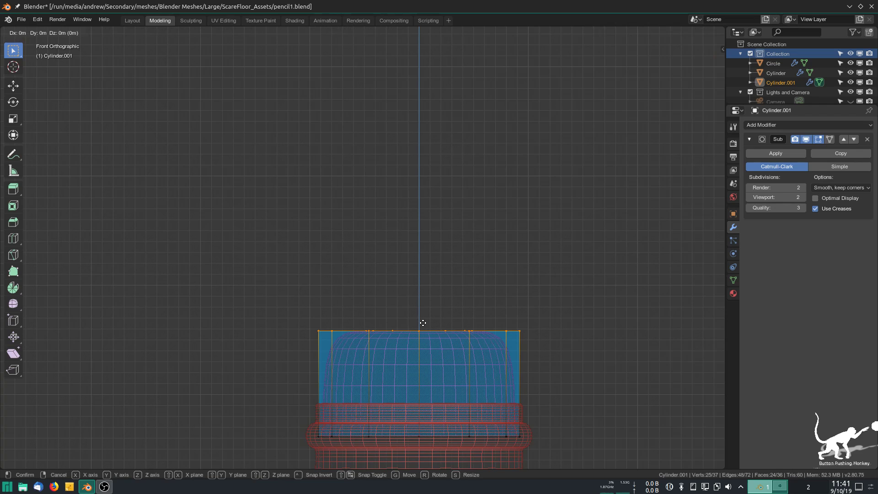
{"action": "key", "text": "z"}
{"action": "left_click", "coordinate": [423, 300]}
Step: Add one horizontal loop cut around the eraser's side wall, slide it up toward the top rim, and return to solid shading
{"action": "middle_click_drag", "start_coordinate": [400, 386], "coordinate": [383, 298]}
{"action": "scroll", "coordinate": [383, 298], "scroll_direction": "up", "scroll_amount": 1}
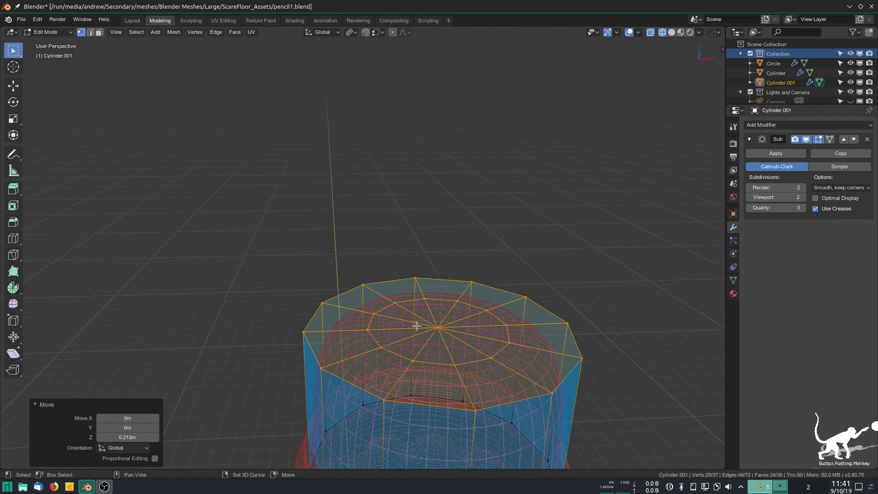
{"action": "scroll", "coordinate": [367, 247], "scroll_direction": "up", "scroll_amount": 2}
{"action": "key", "text": "ctrl+r"}
{"action": "left_click", "coordinate": [422, 371]}
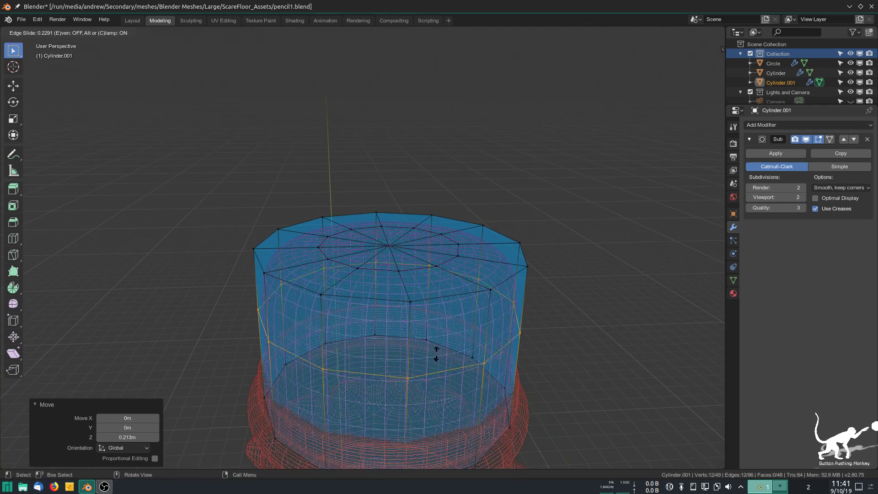
{"action": "left_click", "coordinate": [436, 334]}
{"action": "key", "text": "Tab"}
{"action": "scroll", "coordinate": [454, 340], "scroll_direction": "down", "scroll_amount": 1}
{"action": "middle_click_drag", "start_coordinate": [454, 341], "coordinate": [458, 341]}
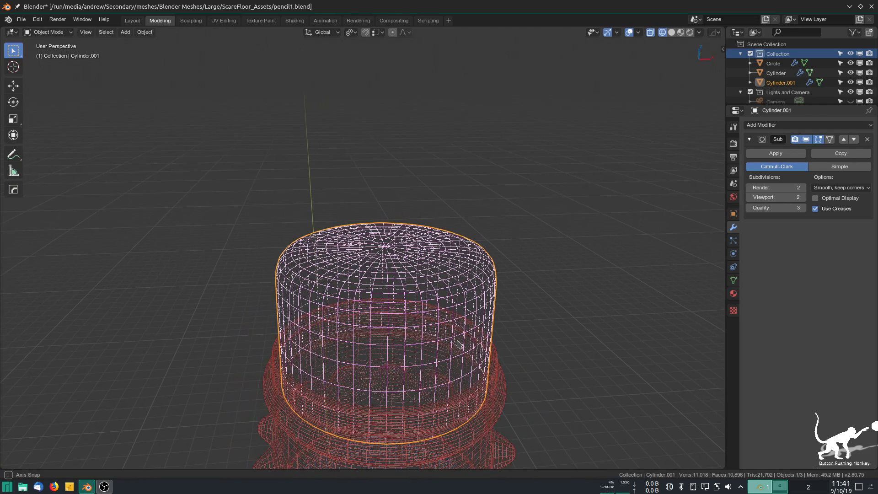
{"action": "key", "text": "shift+z"}
{"action": "scroll", "coordinate": [445, 375], "scroll_direction": "down", "scroll_amount": 3}
{"action": "scroll", "coordinate": [399, 325], "scroll_direction": "down", "scroll_amount": 1}
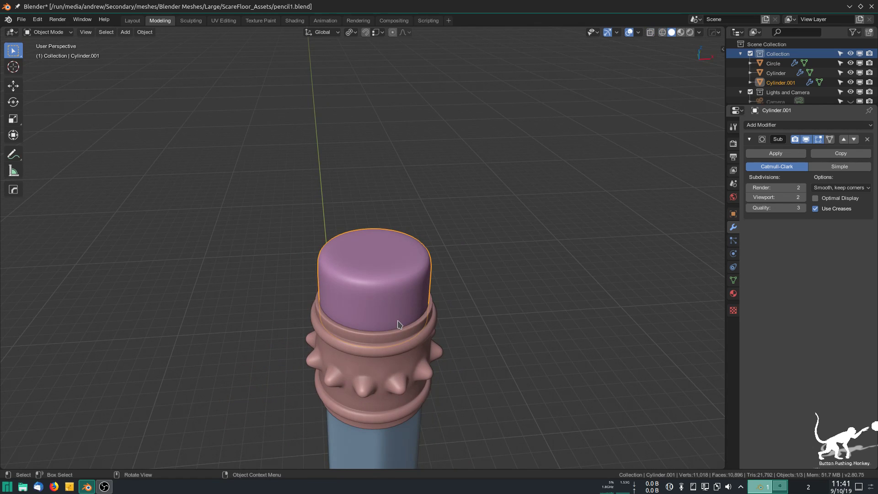
Step: Dissolve every other spoke edge between the center and the inner ring on the eraser's top, six edges in total
{"action": "scroll", "coordinate": [398, 324], "scroll_direction": "up", "scroll_amount": 5}
{"action": "middle_click_drag", "start_coordinate": [400, 275], "coordinate": [394, 261]}
{"action": "key", "text": "Tab"}
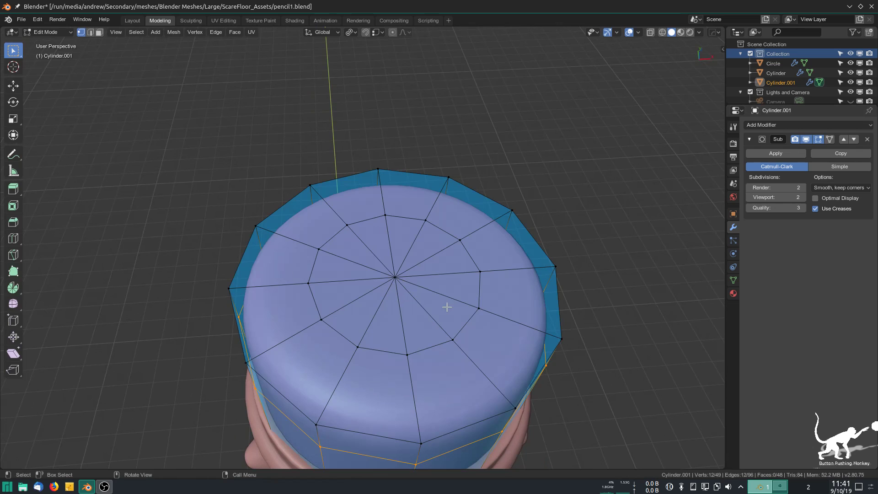
{"action": "key", "text": "KP_7"}
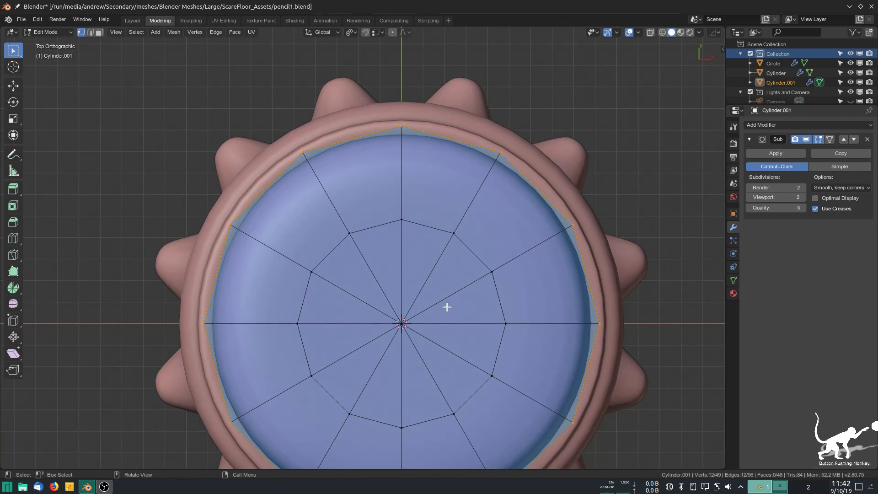
{"action": "scroll", "coordinate": [462, 325], "scroll_direction": "up", "scroll_amount": 3}
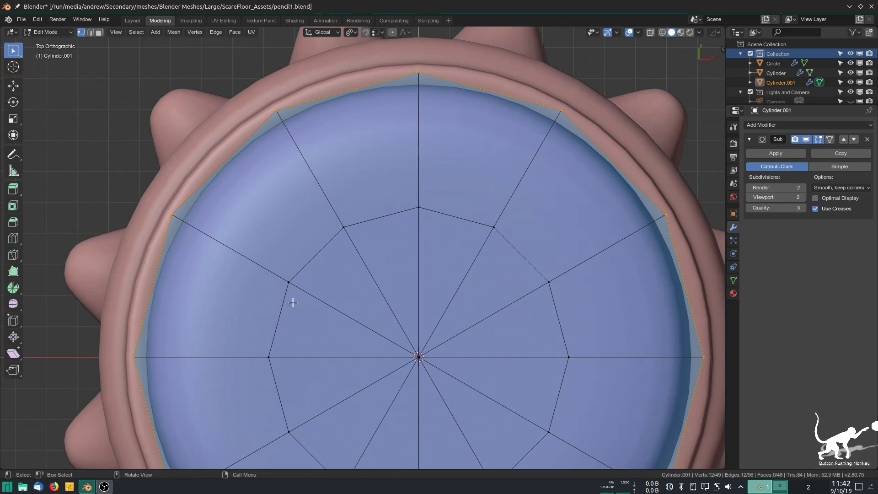
{"action": "middle_click_drag", "start_coordinate": [498, 343], "coordinate": [443, 214], "text": "shift"}
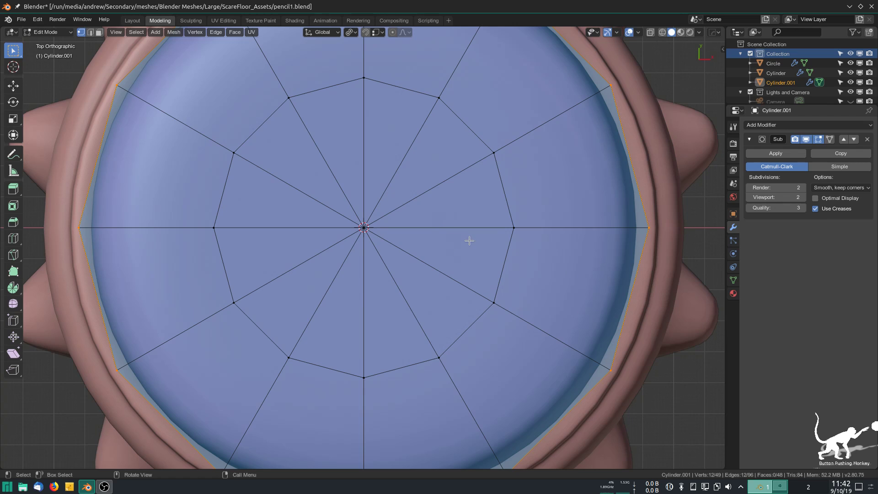
{"action": "scroll", "coordinate": [469, 241], "scroll_direction": "down", "scroll_amount": 4}
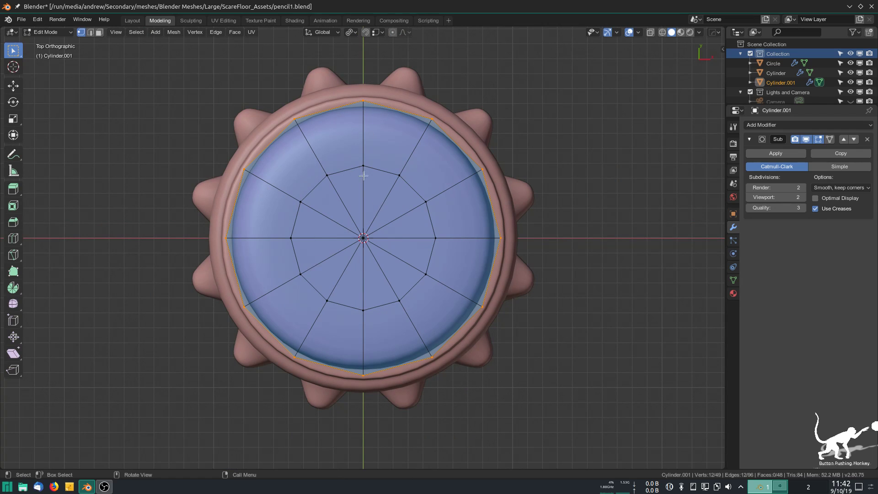
{"action": "key", "text": "2"}
{"action": "left_click", "coordinate": [390, 186]}
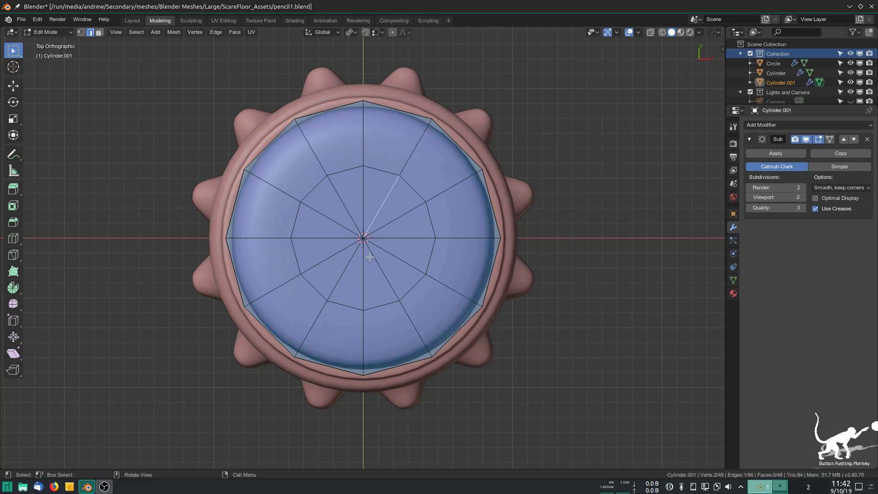
{"action": "left_click", "coordinate": [426, 239], "text": "shift"}
{"action": "left_click", "coordinate": [380, 280], "text": "shift"}
{"action": "left_click", "coordinate": [338, 284], "text": "shift"}
{"action": "left_click", "coordinate": [320, 239], "text": "shift"}
{"action": "left_click", "coordinate": [341, 203], "text": "shift"}
{"action": "key", "text": "x"}
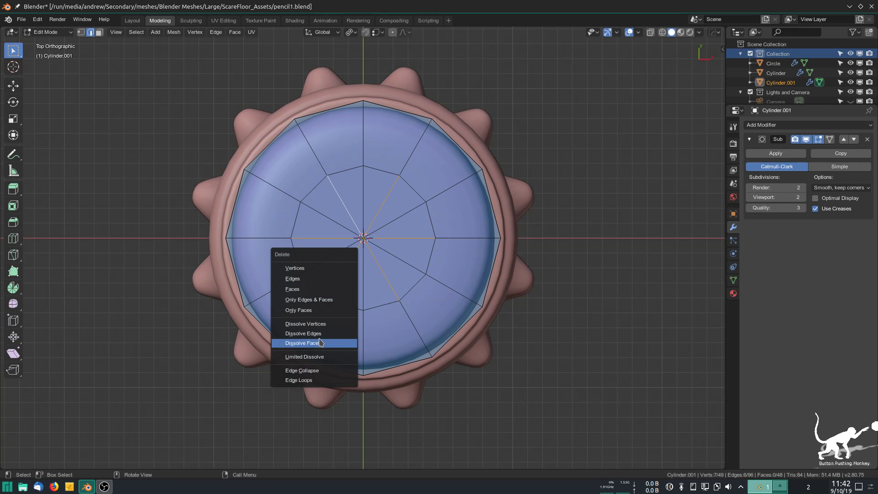
{"action": "left_click", "coordinate": [316, 333]}
{"action": "middle_click_drag", "start_coordinate": [427, 311], "coordinate": [474, 216]}
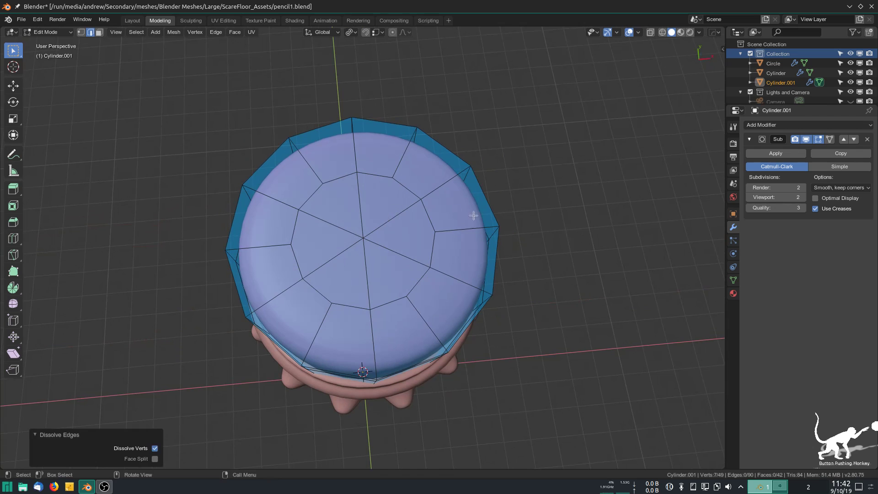
Step: Examine the eraser's subdivided topology in wireframe from above, ending back in solid shading
{"action": "key", "text": "Tab"}
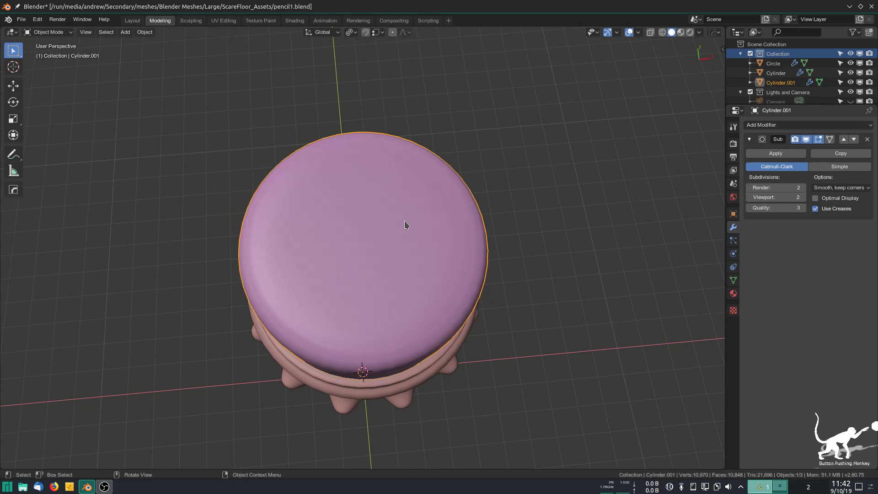
{"action": "middle_click_drag", "start_coordinate": [313, 260], "coordinate": [371, 232]}
{"action": "key", "text": "z"}
{"action": "left_click", "coordinate": [296, 246]}
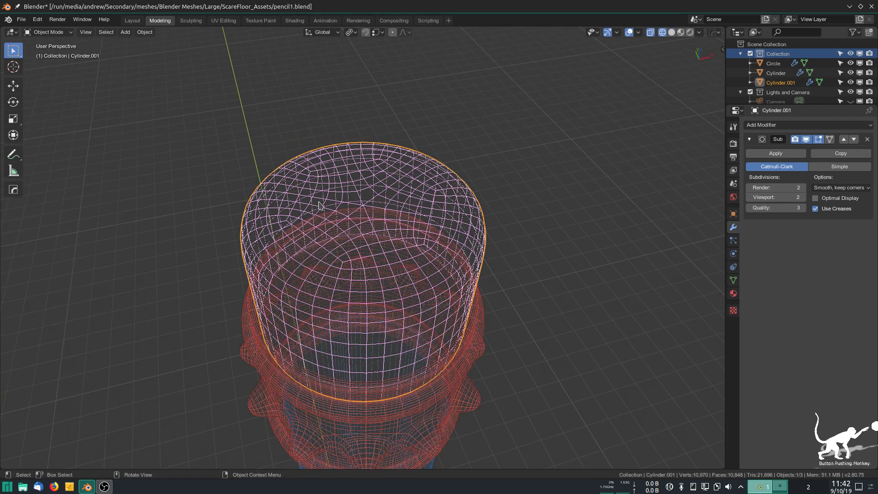
{"action": "scroll", "coordinate": [403, 224], "scroll_direction": "down", "scroll_amount": 3}
{"action": "middle_click_drag", "start_coordinate": [385, 224], "coordinate": [387, 241]}
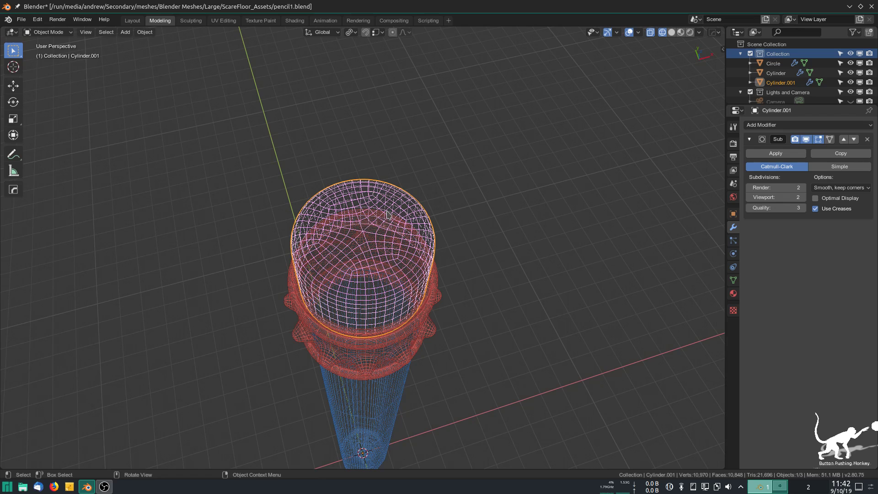
{"action": "scroll", "coordinate": [389, 215], "scroll_direction": "up", "scroll_amount": 5}
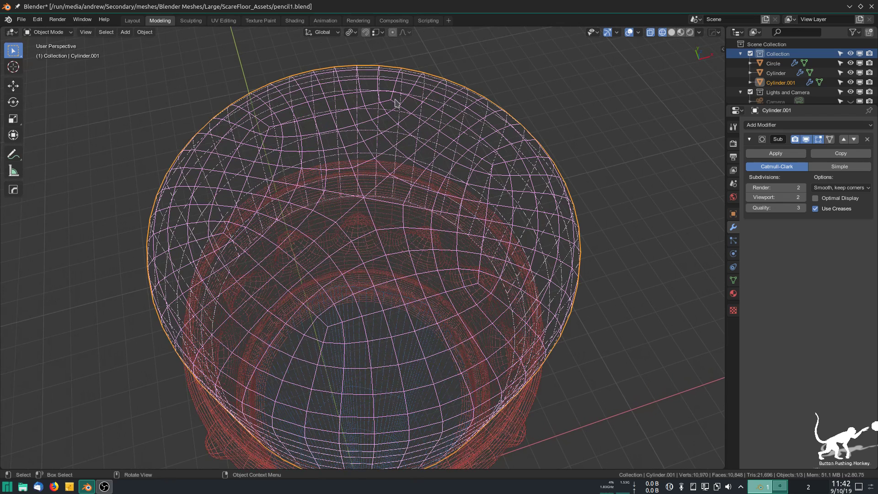
{"action": "key", "text": "z"}
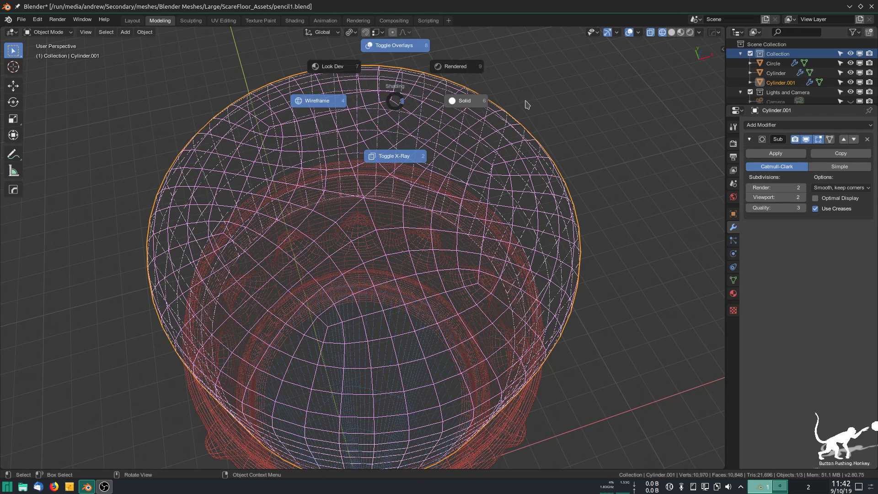
{"action": "left_click", "coordinate": [481, 102]}
Step: Examine how the eraser, spiked ferrule and pencil shaft fit together from several distances
{"action": "scroll", "coordinate": [401, 232], "scroll_direction": "down", "scroll_amount": 5}
{"action": "middle_click_drag", "start_coordinate": [378, 281], "coordinate": [372, 246]}
{"action": "middle_click_drag", "start_coordinate": [352, 288], "coordinate": [391, 315]}
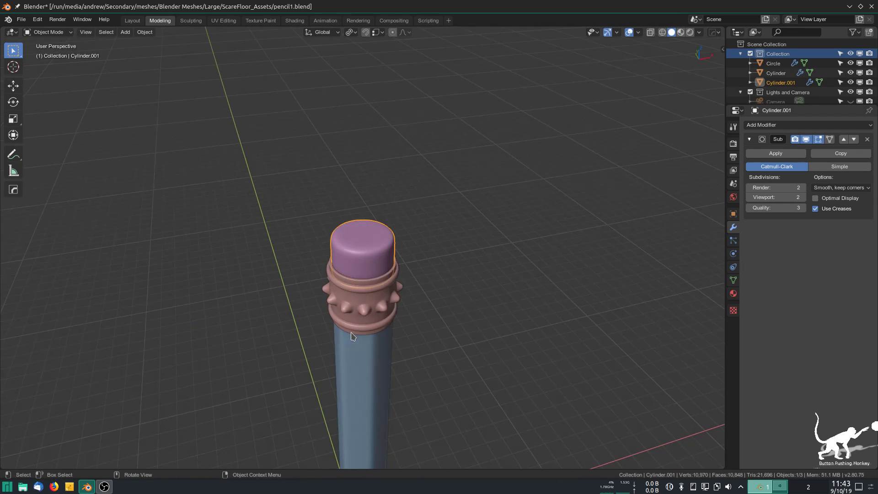
{"action": "scroll", "coordinate": [395, 316], "scroll_direction": "up", "scroll_amount": 5}
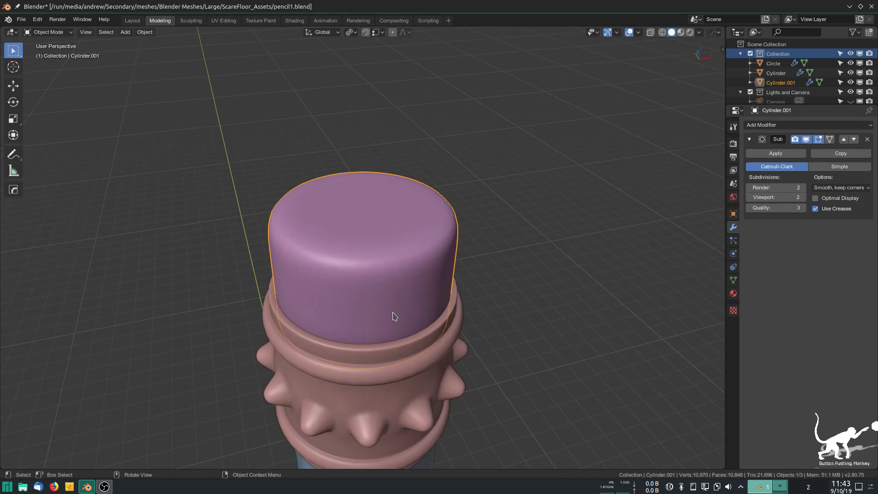
{"action": "middle_click_drag", "start_coordinate": [437, 457], "coordinate": [427, 273], "text": "shift"}
{"action": "scroll", "coordinate": [430, 268], "scroll_direction": "up", "scroll_amount": 3}
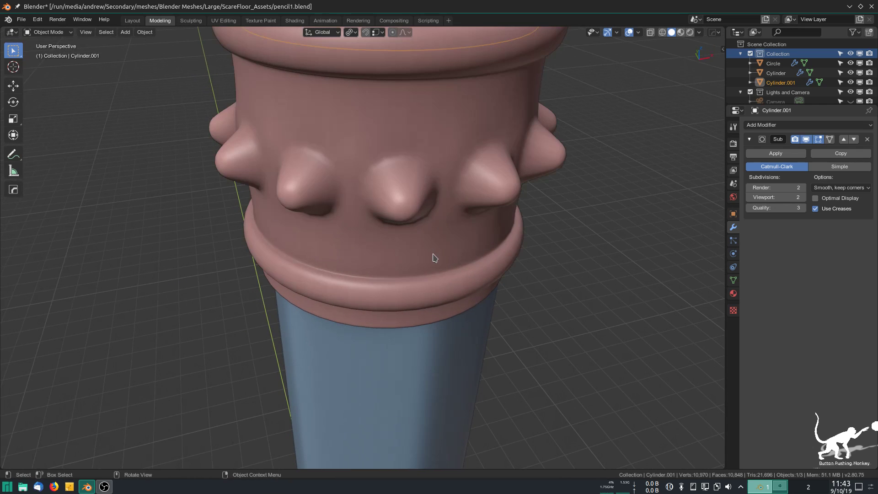
{"action": "scroll", "coordinate": [437, 243], "scroll_direction": "down", "scroll_amount": 2}
{"action": "scroll", "coordinate": [440, 238], "scroll_direction": "down", "scroll_amount": 4}
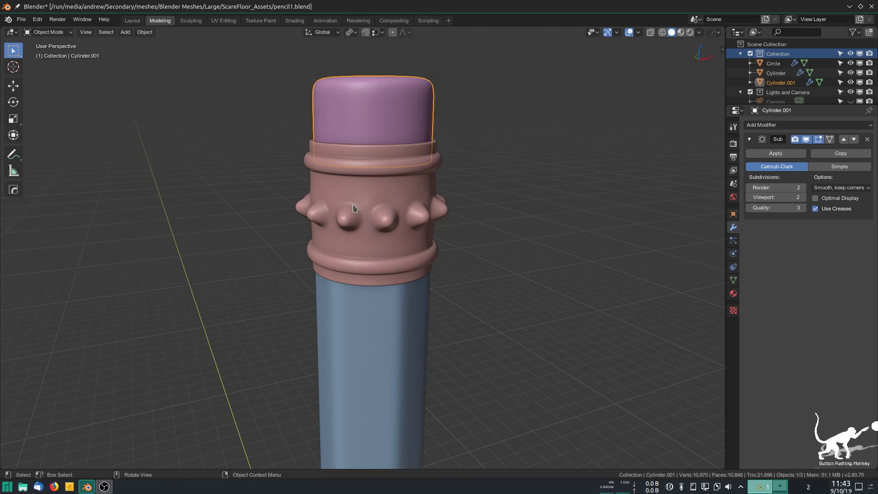
{"action": "scroll", "coordinate": [397, 223], "scroll_direction": "up", "scroll_amount": 3}
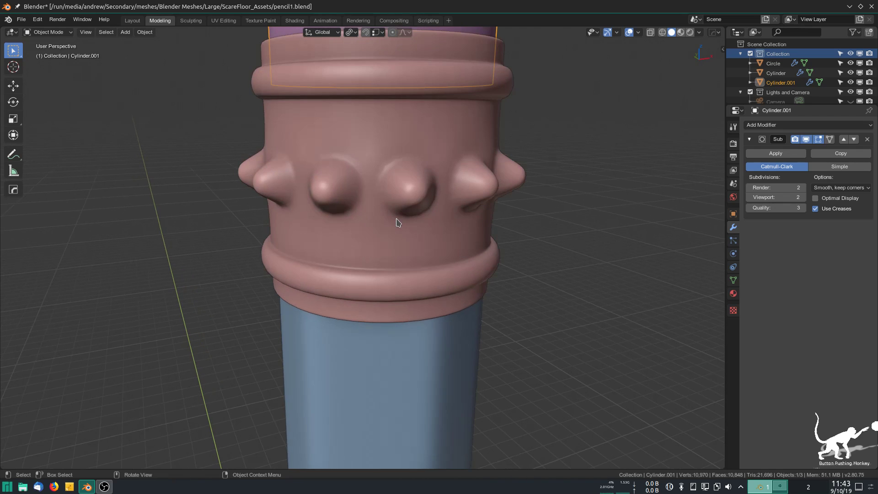
Step: Open the ferrule's mesh for editing and examine the edges around its spikes
{"action": "left_click", "coordinate": [371, 195]}
{"action": "key", "text": "Tab"}
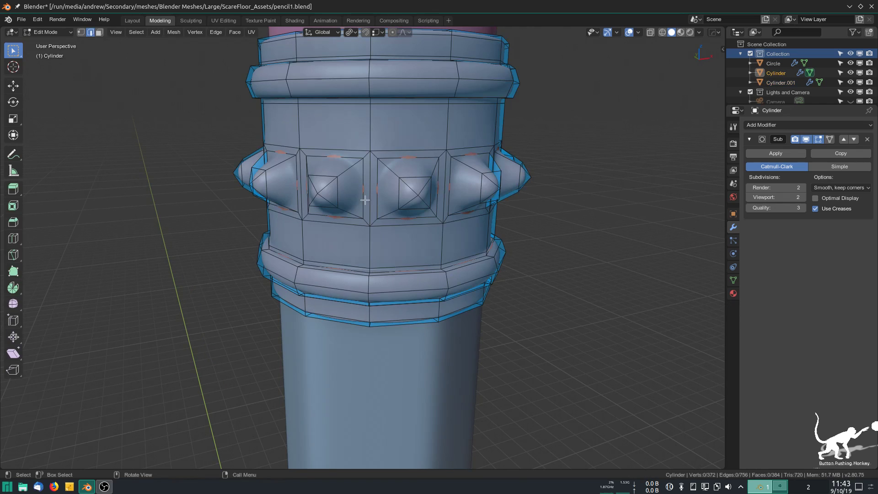
{"action": "scroll", "coordinate": [366, 193], "scroll_direction": "up", "scroll_amount": 1}
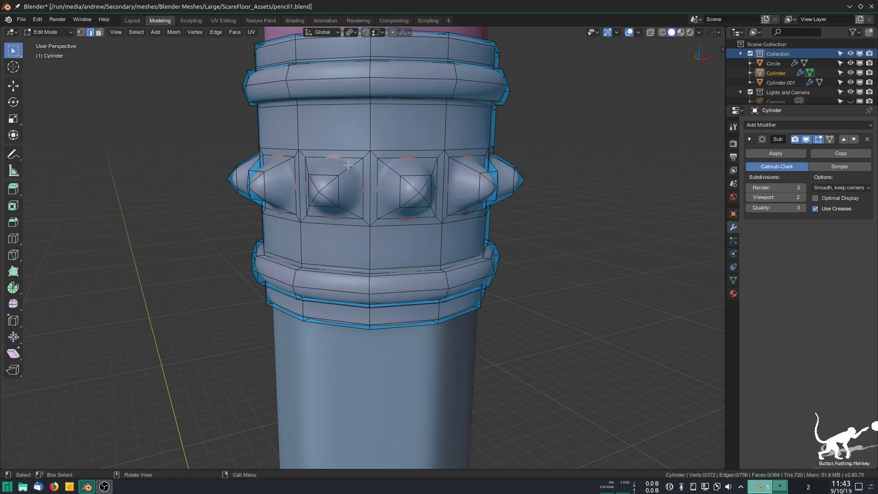
{"action": "scroll", "coordinate": [373, 153], "scroll_direction": "up", "scroll_amount": 2}
{"action": "middle_click_drag", "start_coordinate": [393, 170], "coordinate": [501, 175]}
{"action": "middle_click_drag", "start_coordinate": [355, 208], "coordinate": [304, 192]}
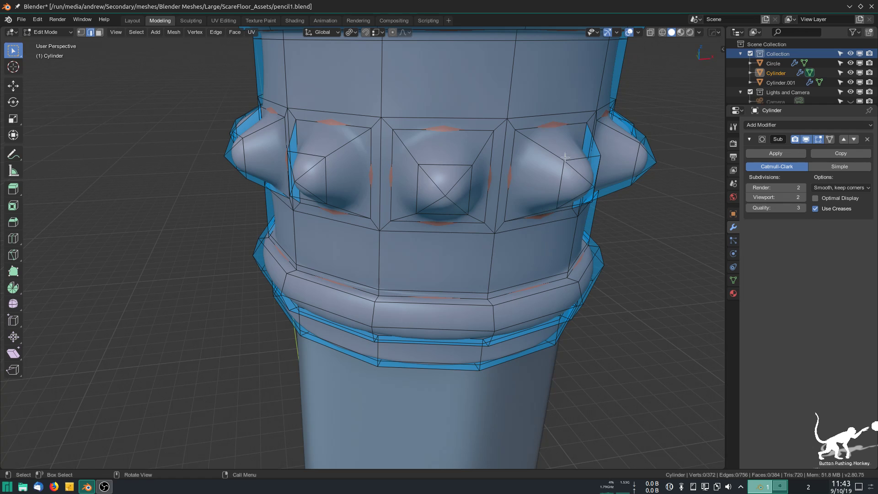
Step: Finish editing the ferrule's mesh and bring the whole pencil into view with free space beside it
{"action": "scroll", "coordinate": [402, 225], "scroll_direction": "down", "scroll_amount": 6}
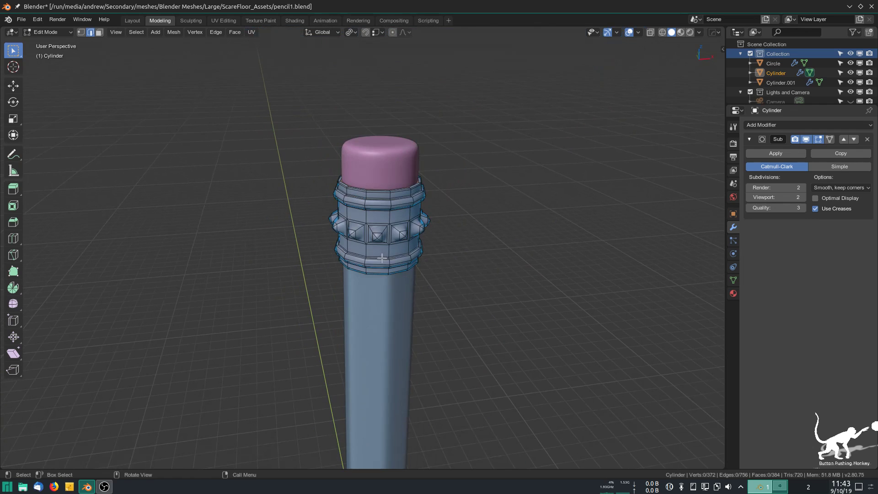
{"action": "key", "text": "Tab"}
{"action": "scroll", "coordinate": [459, 228], "scroll_direction": "down", "scroll_amount": 2}
{"action": "middle_click_drag", "start_coordinate": [459, 227], "coordinate": [457, 292]}
{"action": "scroll", "coordinate": [383, 158], "scroll_direction": "down", "scroll_amount": 1}
{"action": "middle_click_drag", "start_coordinate": [383, 158], "coordinate": [368, 173]}
{"action": "scroll", "coordinate": [435, 239], "scroll_direction": "down", "scroll_amount": 2}
{"action": "mouse_move", "coordinate": [431, 241]}
{"action": "middle_mouse_down"}
{"action": "mouse_move", "coordinate": [451, 227]}
{"action": "mouse_move", "coordinate": [310, 211]}
{"action": "middle_mouse_up"}
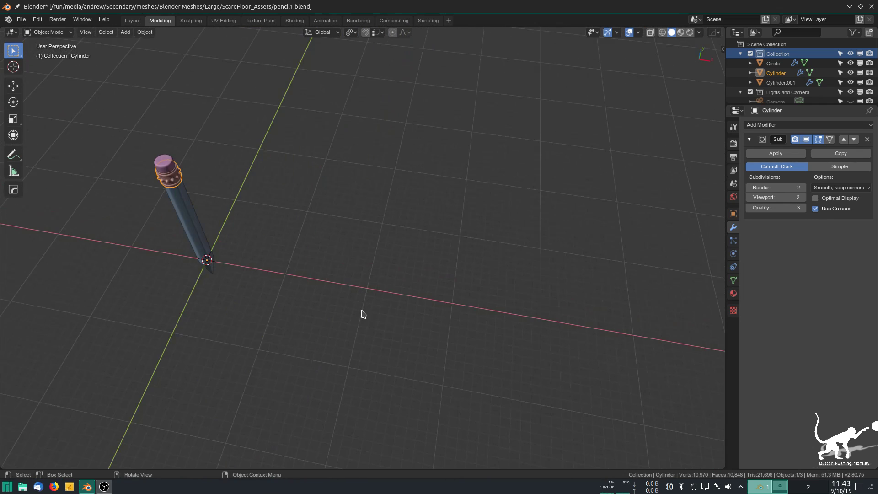
Step: Add a plane mesh and move it along the X axis, clear of the pencil
{"action": "key", "text": "shift+a"}
{"action": "mouse_move", "coordinate": [363, 299]}
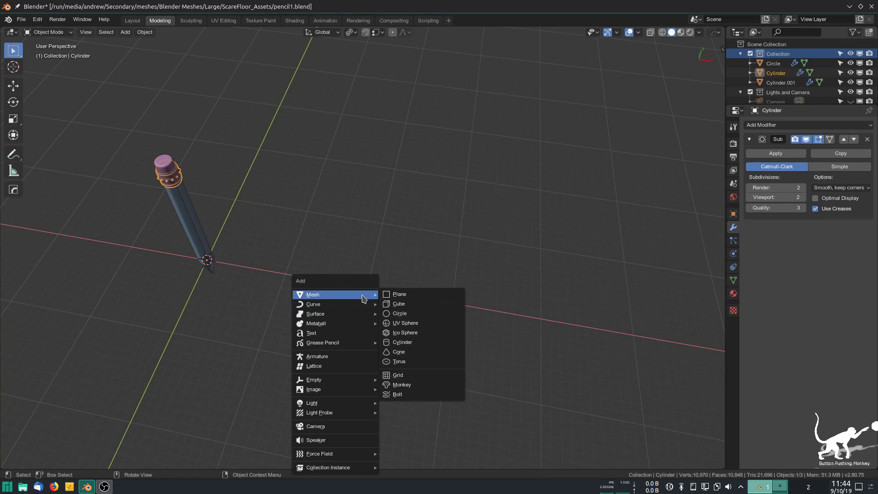
{"action": "left_click", "coordinate": [399, 295]}
{"action": "key", "text": "g"}
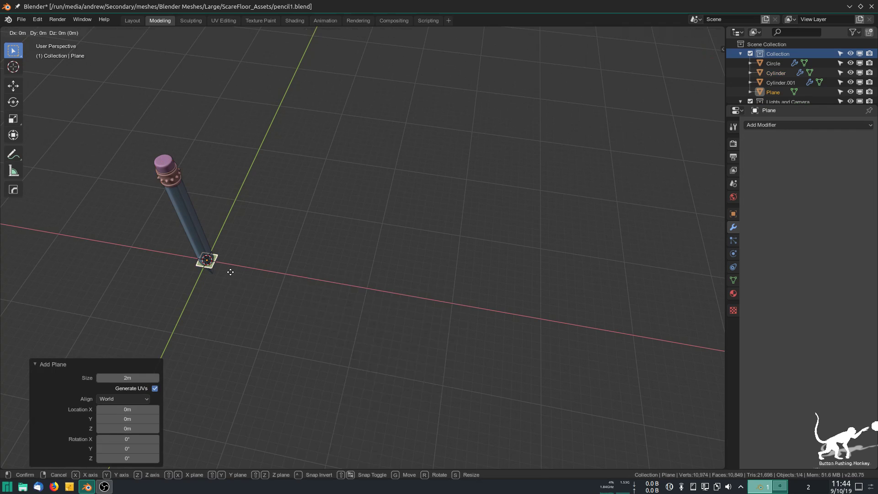
{"action": "key", "text": "z"}
{"action": "key", "text": "x"}
{"action": "left_click", "coordinate": [405, 298]}
Step: Open the plane's mesh for editing and split it in half with one centred loop cut along the X axis
{"action": "scroll", "coordinate": [476, 282], "scroll_direction": "up", "scroll_amount": 8}
{"action": "key", "text": "Tab"}
{"action": "key", "text": "KP_Decimal"}
{"action": "scroll", "coordinate": [477, 282], "scroll_direction": "down", "scroll_amount": 4}
{"action": "key", "text": "1"}
{"action": "left_click", "coordinate": [308, 181]}
{"action": "left_click", "coordinate": [431, 331], "text": "shift"}
{"action": "left_click", "coordinate": [263, 300]}
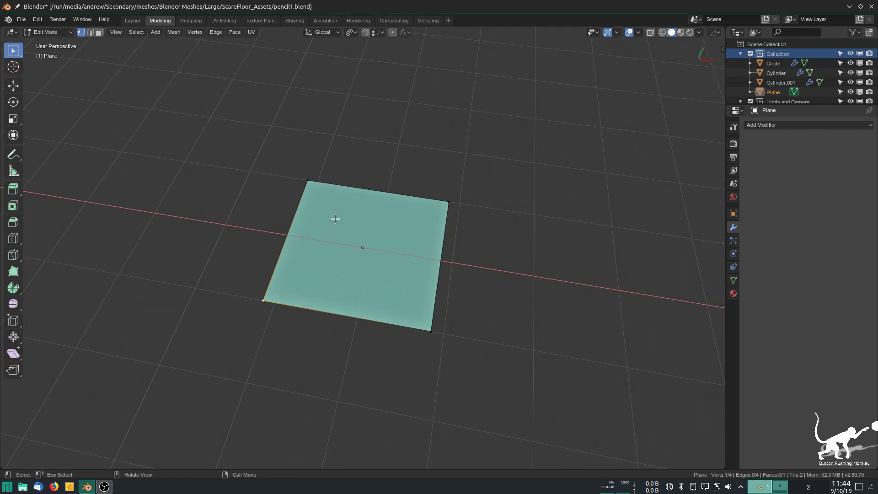
{"action": "key", "text": "ctrl+r"}
{"action": "left_click", "coordinate": [430, 254]}
{"action": "right_click", "coordinate": [433, 255]}
Step: Connect both corners on the plane's side nearer the pencil to the midpoint of the opposite edge with diagonal edges
{"action": "left_click", "coordinate": [304, 174]}
{"action": "left_click", "coordinate": [439, 259], "text": "shift"}
{"action": "left_click", "coordinate": [263, 298], "text": "shift"}
{"action": "key", "text": "k"}
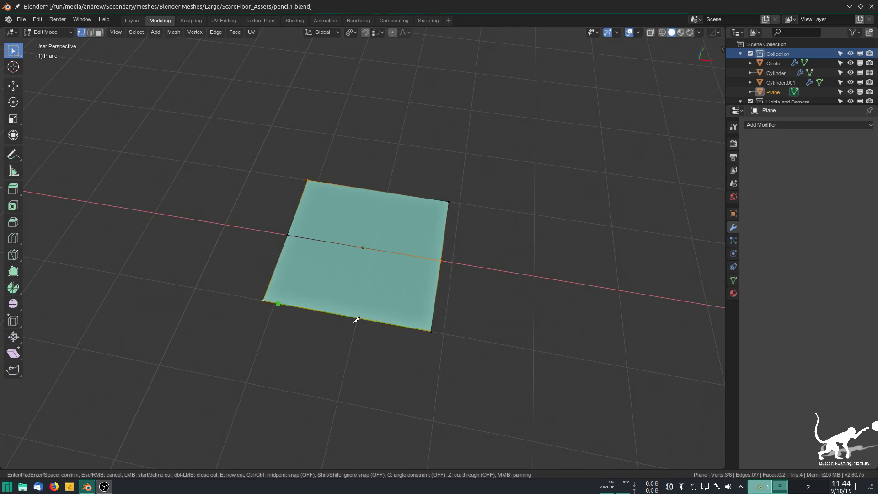
{"action": "key", "text": "Escape"}
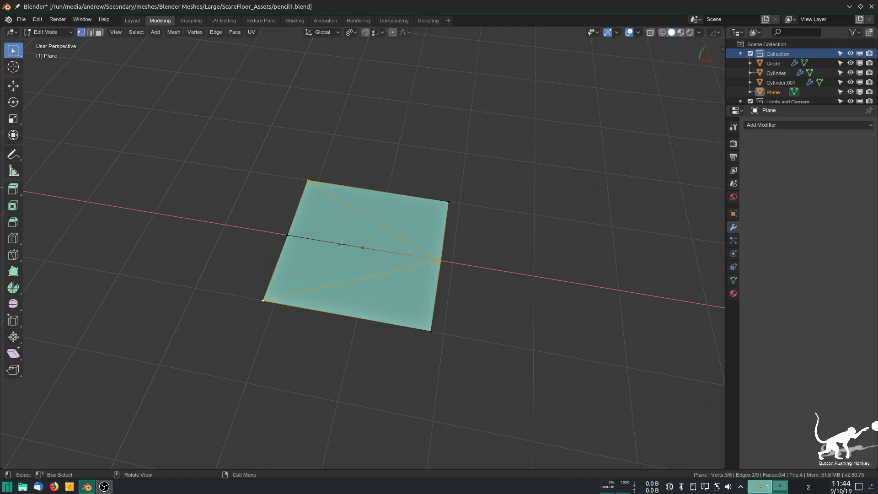
{"action": "key", "text": "j"}
{"action": "scroll", "coordinate": [493, 265], "scroll_direction": "up", "scroll_amount": 3}
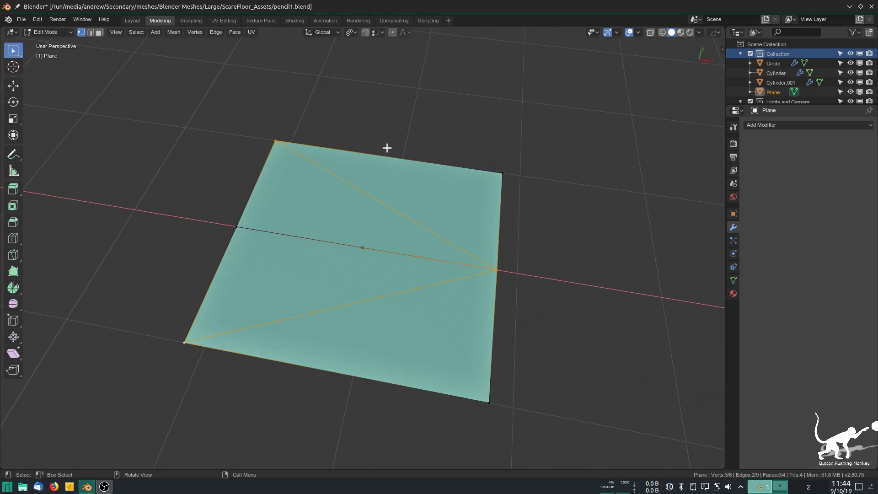
{"action": "middle_click_drag", "start_coordinate": [366, 251], "coordinate": [549, 287]}
{"action": "left_click", "coordinate": [569, 280]}
{"action": "middle_click_drag", "start_coordinate": [366, 252], "coordinate": [368, 260]}
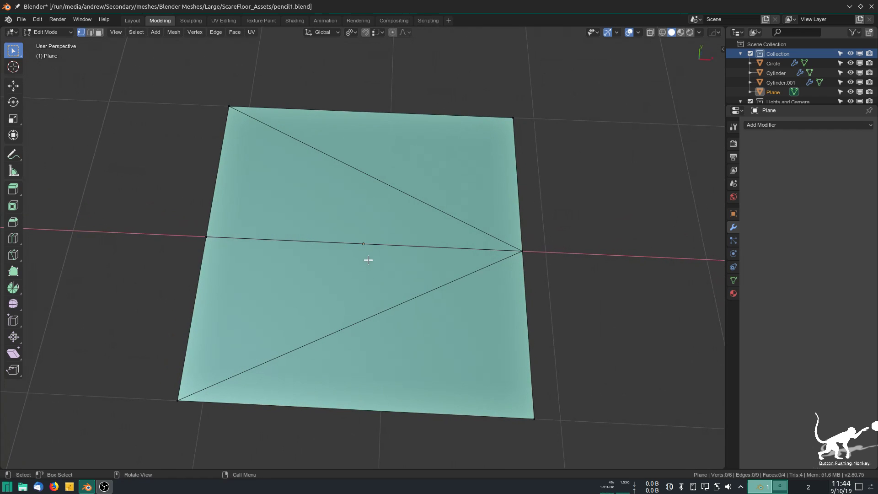
Step: Try an angle-constrained knife cut straight across the plane near its middle in top view, and undo it
{"action": "key", "text": "KP_7"}
{"action": "scroll", "coordinate": [368, 260], "scroll_direction": "down", "scroll_amount": 2}
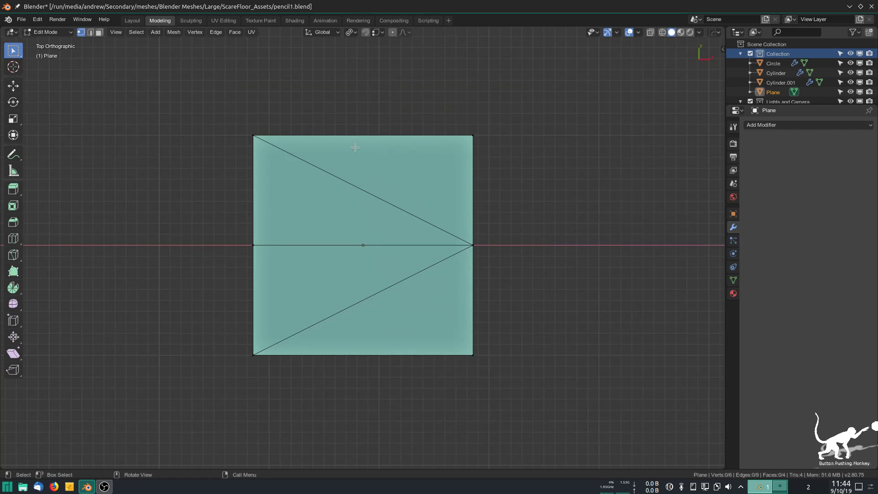
{"action": "key", "text": "k"}
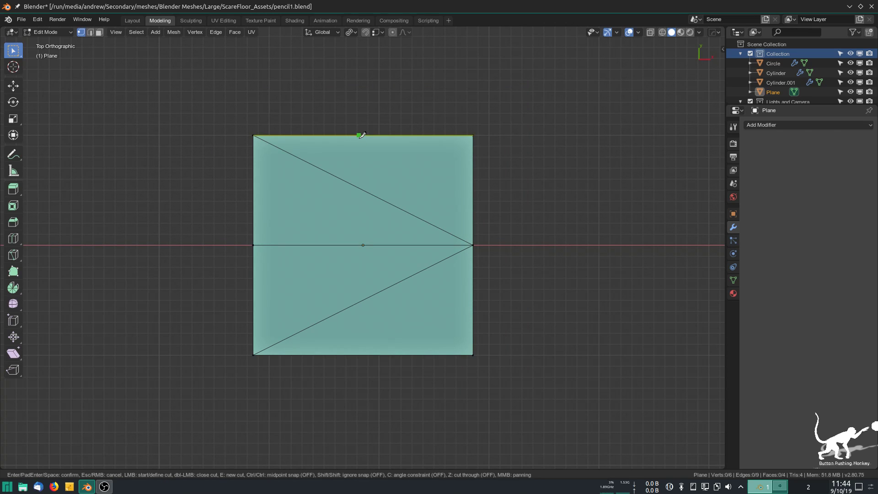
{"action": "left_click", "coordinate": [358, 135]}
{"action": "key", "text": "c"}
{"action": "left_click", "coordinate": [347, 402]}
{"action": "key", "text": "Return"}
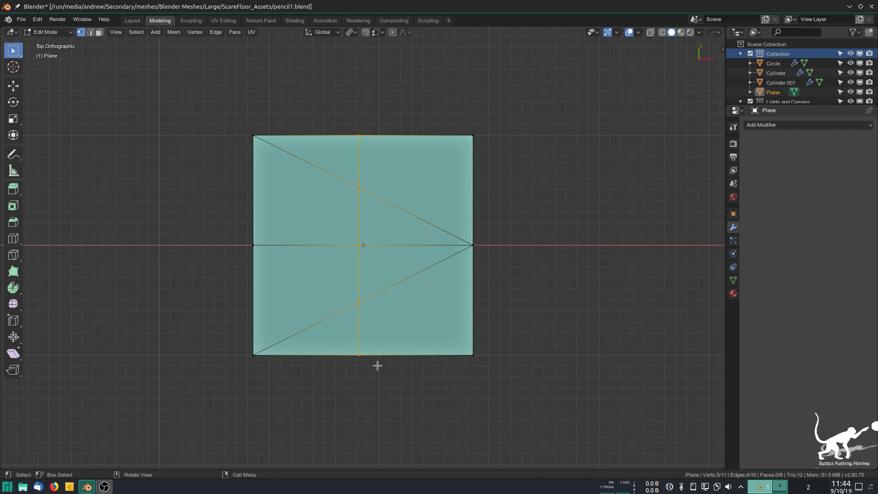
{"action": "key", "text": "ctrl+z"}
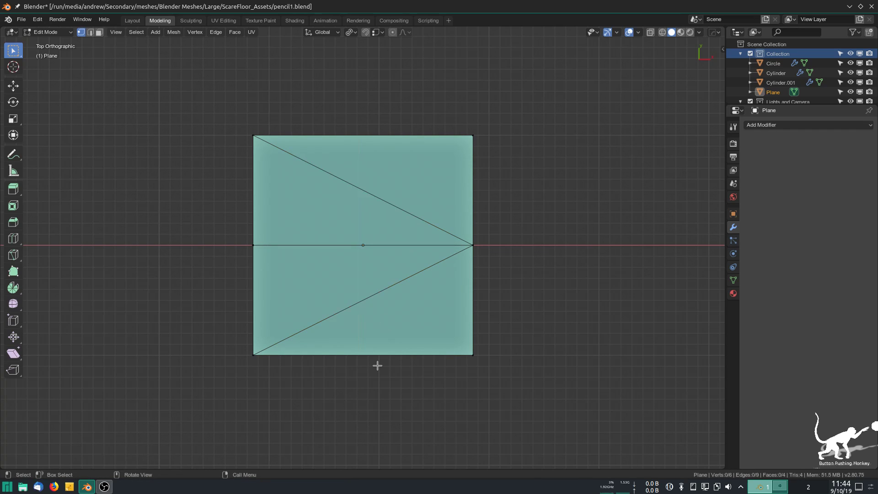
Step: Subdivide the five edges running between the plane's left and right sides with one cut, forming a crossing line at their midpoints
{"action": "key", "text": "2"}
{"action": "key", "text": "c"}
{"action": "left_click_drag", "start_coordinate": [363, 137], "coordinate": [366, 364]}
{"action": "right_click", "coordinate": [367, 367]}
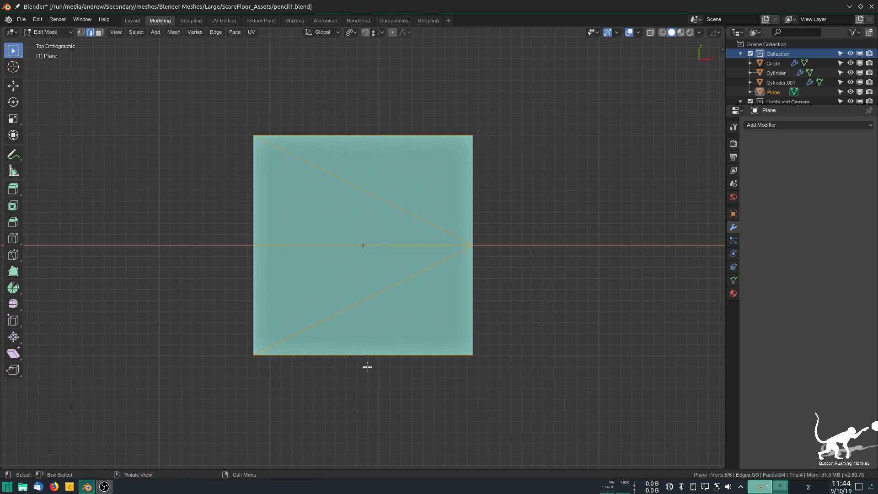
{"action": "right_click", "coordinate": [368, 367]}
{"action": "key", "text": "Return"}
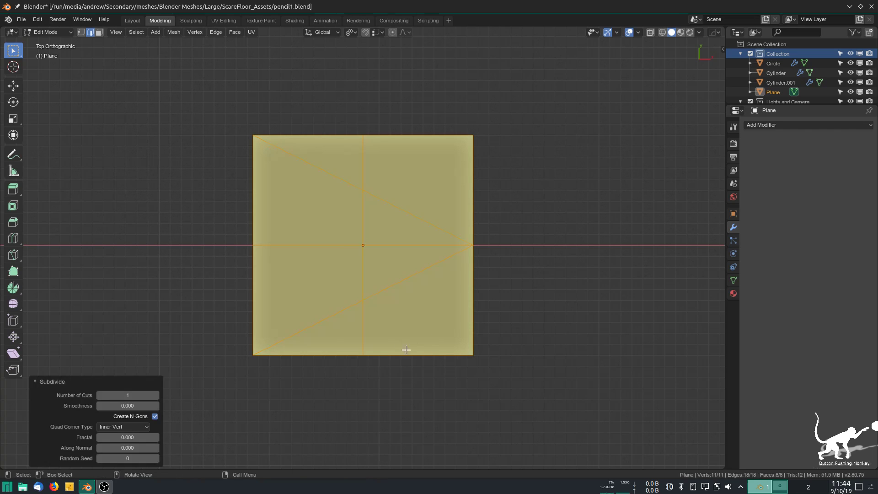
{"action": "left_click", "coordinate": [371, 392]}
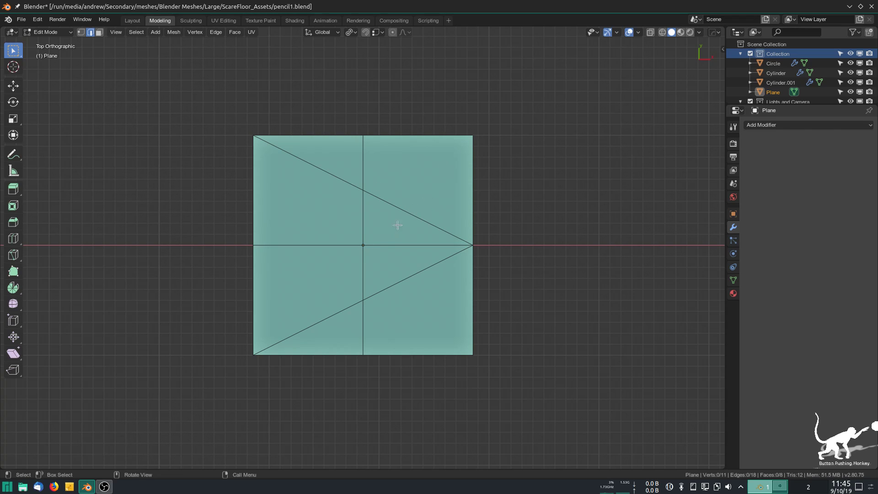
Step: Subdivide the right half of the upper diagonal edge once
{"action": "left_click", "coordinate": [411, 213]}
{"action": "right_click", "coordinate": [411, 212]}
{"action": "key", "text": "Up"}
{"action": "key", "text": "Up"}
{"action": "key", "text": "Up"}
{"action": "key", "text": "Return"}
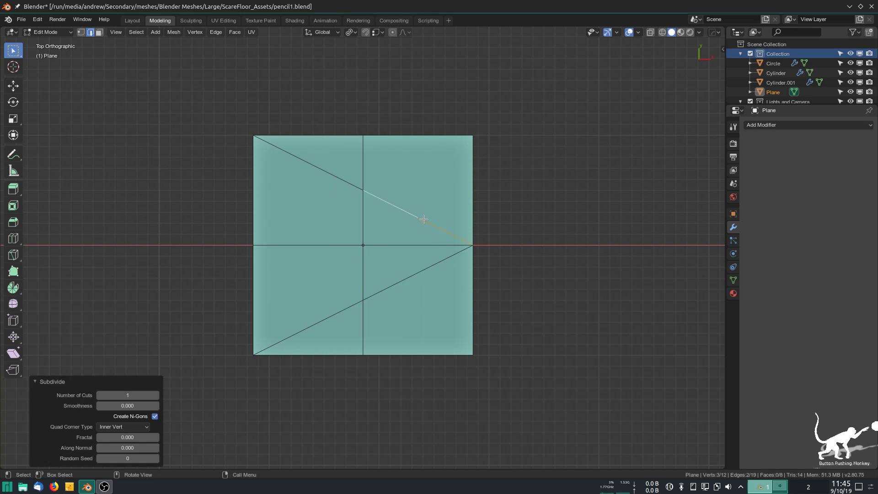
Step: Try joining the upper diagonal's new midpoint to the plane's upper-right corner, and undo both the join and the subdivision
{"action": "key", "text": "1"}
{"action": "left_click", "coordinate": [419, 216]}
{"action": "left_click", "coordinate": [476, 136], "text": "shift"}
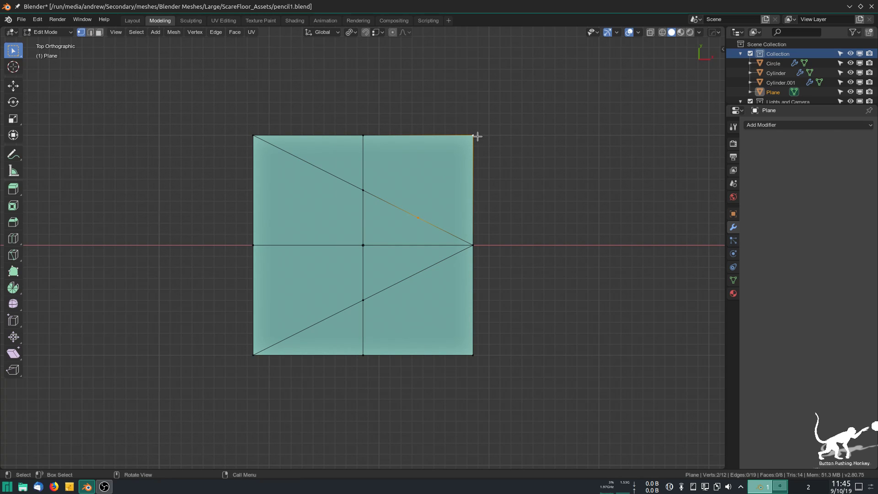
{"action": "key", "text": "j"}
{"action": "key", "text": "ctrl+x"}
{"action": "key", "text": "ctrl+z"}
{"action": "key", "text": "ctrl+z"}
{"action": "key", "text": "ctrl+z"}
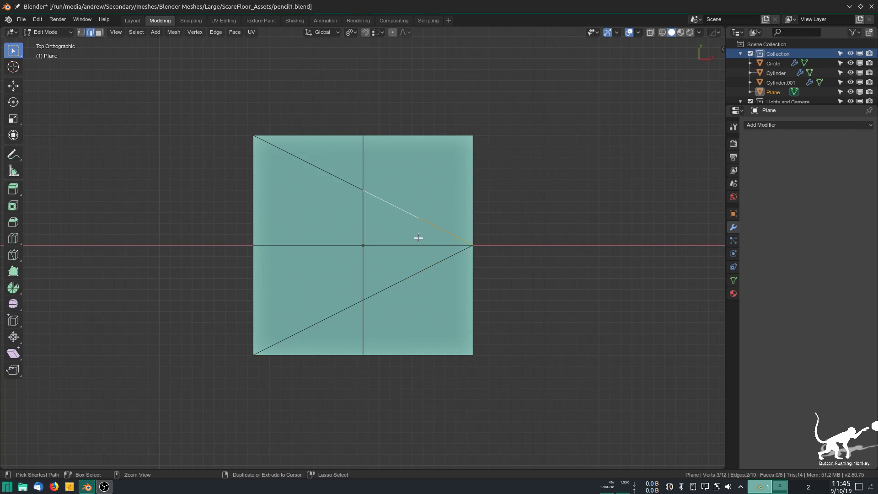
{"action": "key", "text": "ctrl+z"}
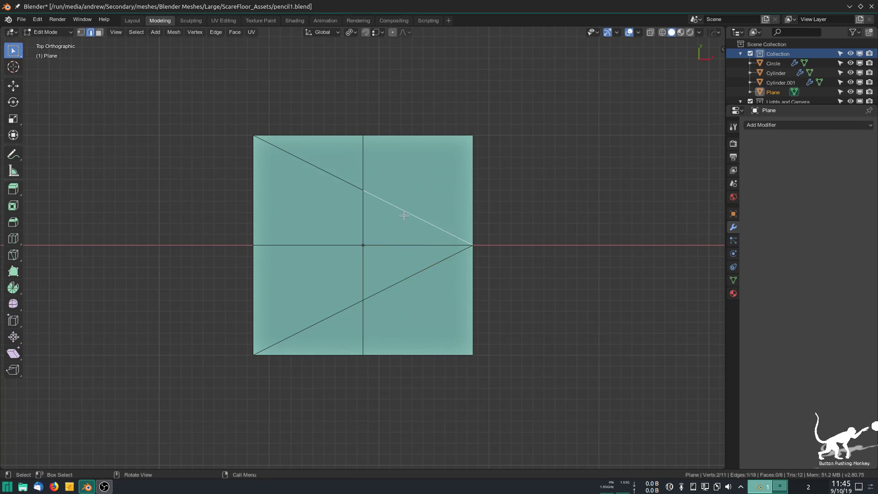
Step: Subdivide the three edges that converge on the right side's midpoint with one cut
{"action": "left_click", "coordinate": [415, 262], "text": "shift"}
{"action": "left_click", "coordinate": [416, 245], "text": "shift"}
{"action": "right_click", "coordinate": [406, 180]}
{"action": "left_click", "coordinate": [405, 156]}
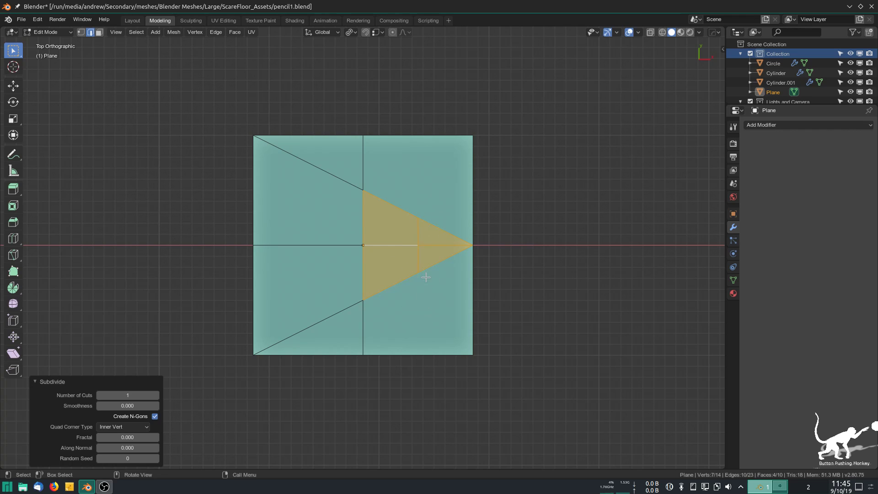
Step: Connect the outer ends of the new short cross edge to the plane's upper-right and lower-right corners
{"action": "key", "text": "1"}
{"action": "left_click", "coordinate": [418, 218]}
{"action": "left_click", "coordinate": [473, 135], "text": "shift"}
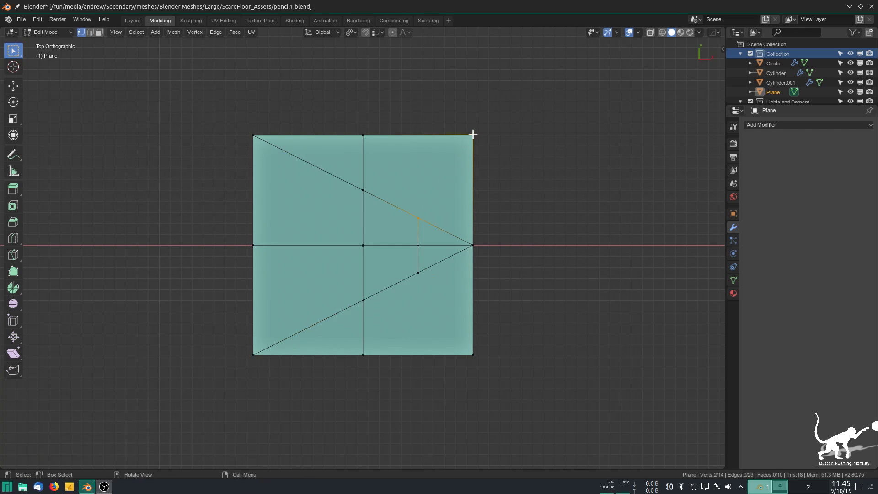
{"action": "key", "text": "j"}
{"action": "left_click", "coordinate": [418, 273]}
{"action": "left_click", "coordinate": [469, 355], "text": "shift"}
{"action": "key", "text": "j"}
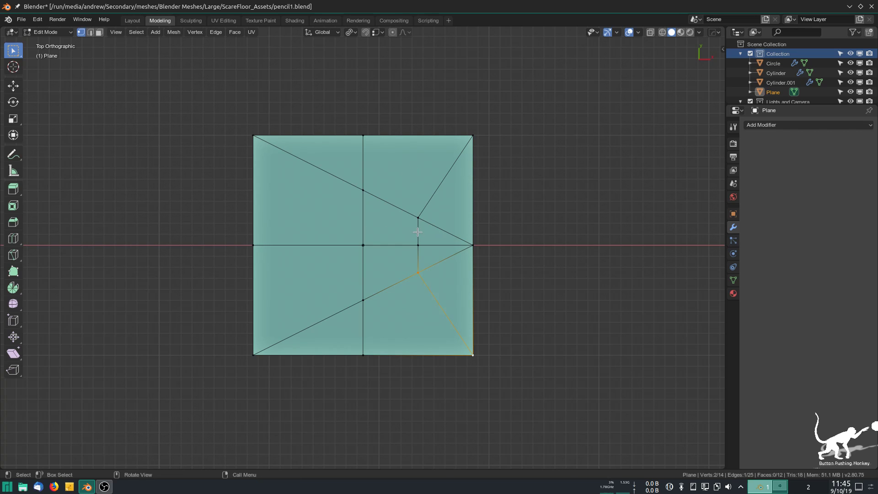
{"action": "middle_click_drag", "start_coordinate": [490, 373], "coordinate": [468, 348]}
{"action": "scroll", "coordinate": [465, 337], "scroll_direction": "down", "scroll_amount": 3}
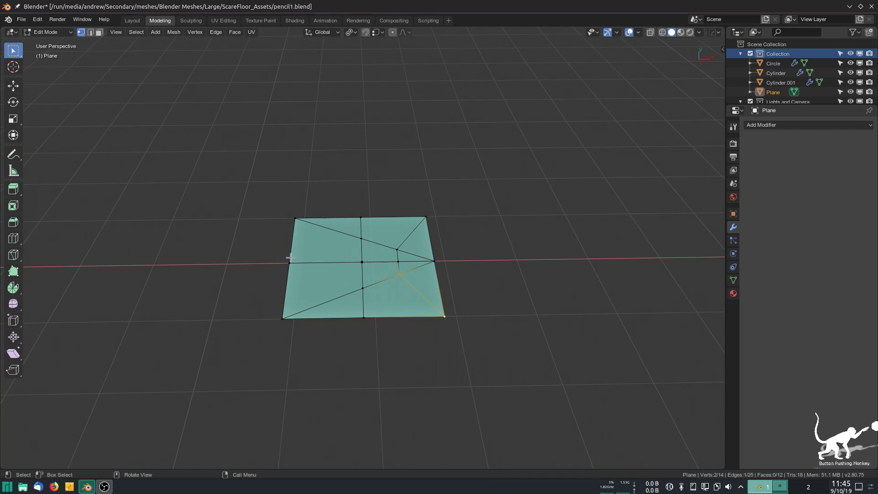
{"action": "middle_click_drag", "start_coordinate": [372, 287], "coordinate": [380, 306]}
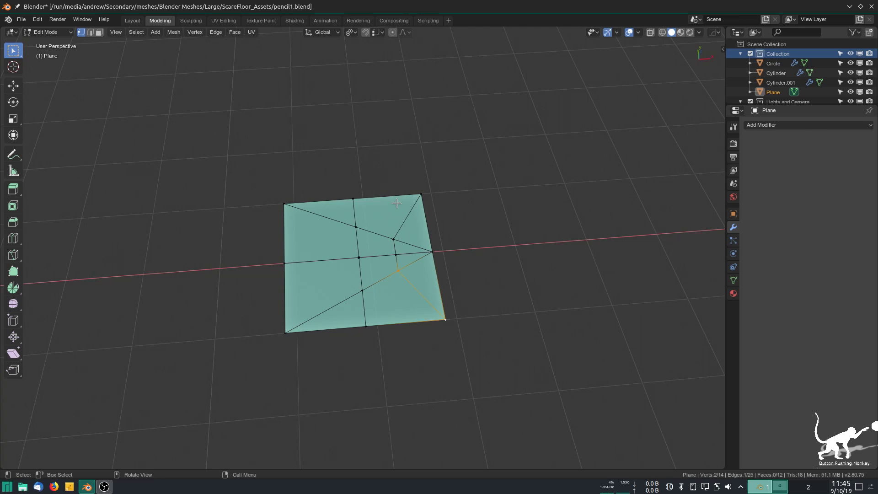
{"action": "key", "text": "k"}
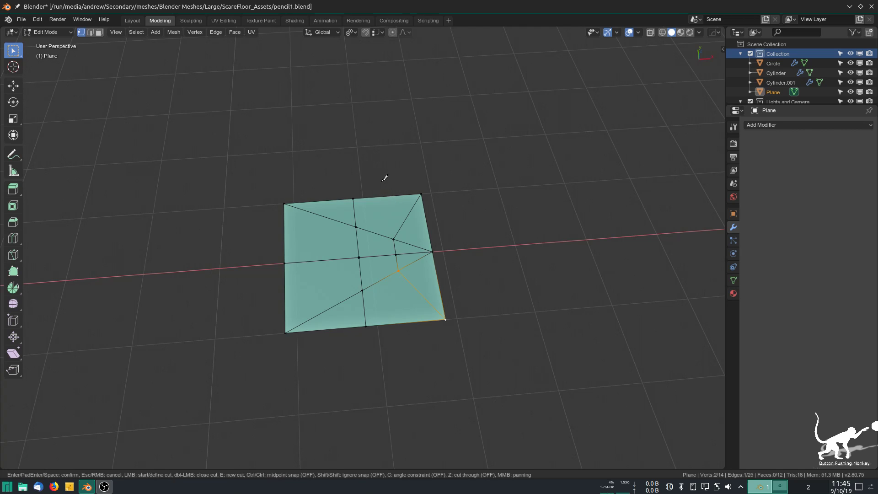
{"action": "key", "text": "c"}
{"action": "left_click", "coordinate": [380, 196]}
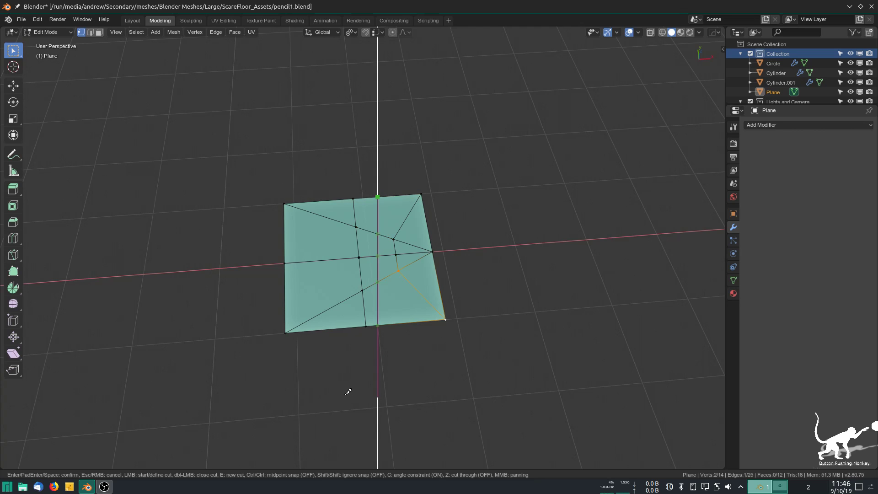
{"action": "left_click", "coordinate": [348, 393]}
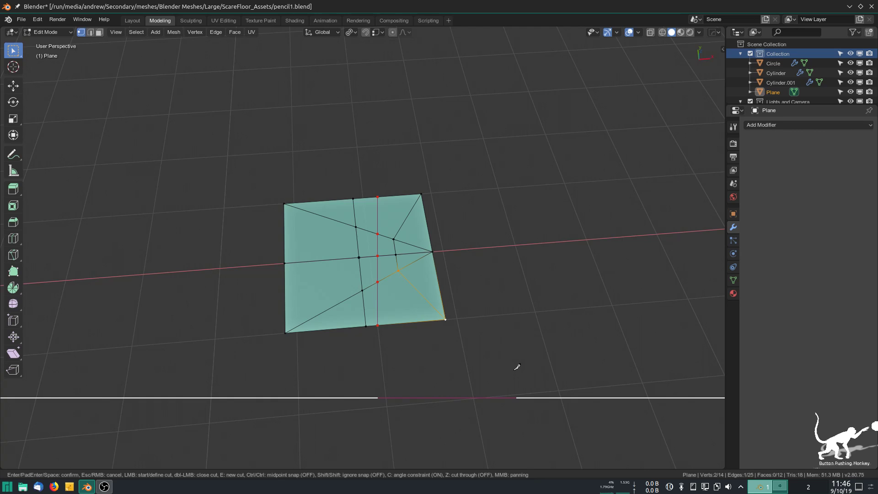
{"action": "key", "text": "Escape"}
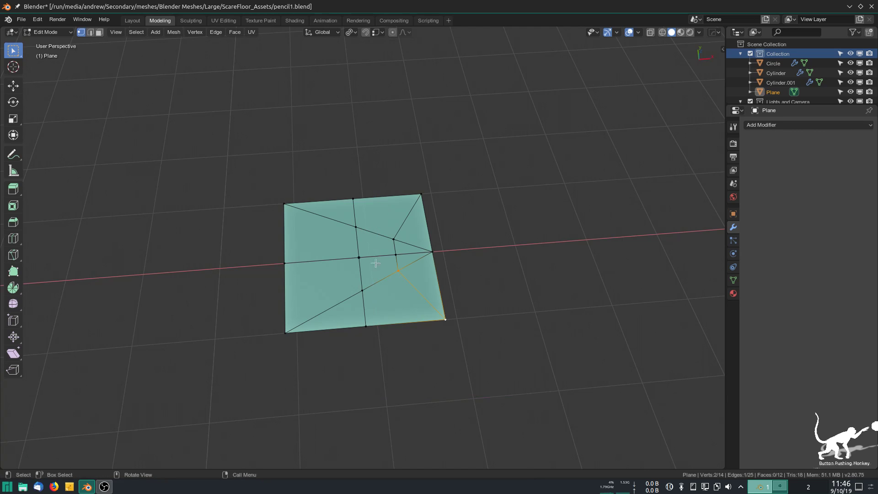
Step: Subdivide the five edges between the middle line and the bent line once, adding a bent edge line between them, and clear the selection
{"action": "left_click", "coordinate": [376, 205]}
{"action": "key", "text": "2"}
{"action": "left_click", "coordinate": [379, 198]}
{"action": "left_click", "coordinate": [376, 235], "text": "shift"}
{"action": "left_click", "coordinate": [383, 256], "text": "shift"}
{"action": "left_click", "coordinate": [382, 279], "text": "shift"}
{"action": "left_click", "coordinate": [397, 323], "text": "shift"}
{"action": "right_click", "coordinate": [401, 315]}
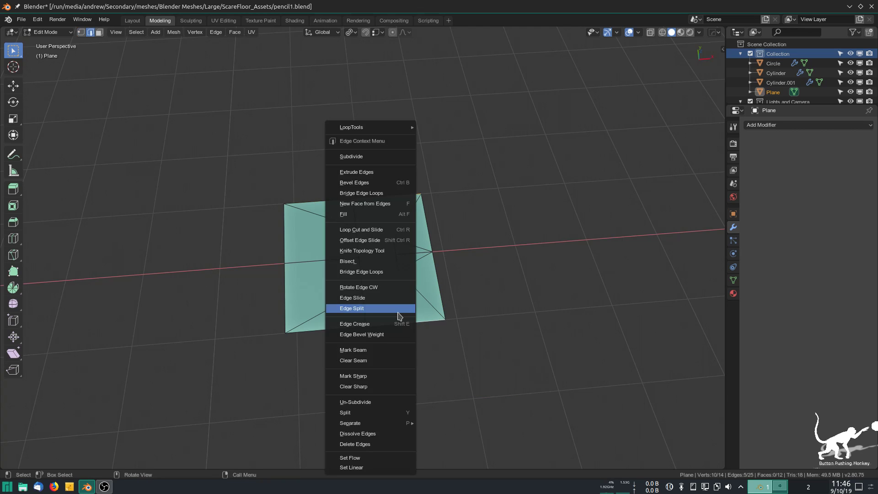
{"action": "left_click", "coordinate": [373, 157]}
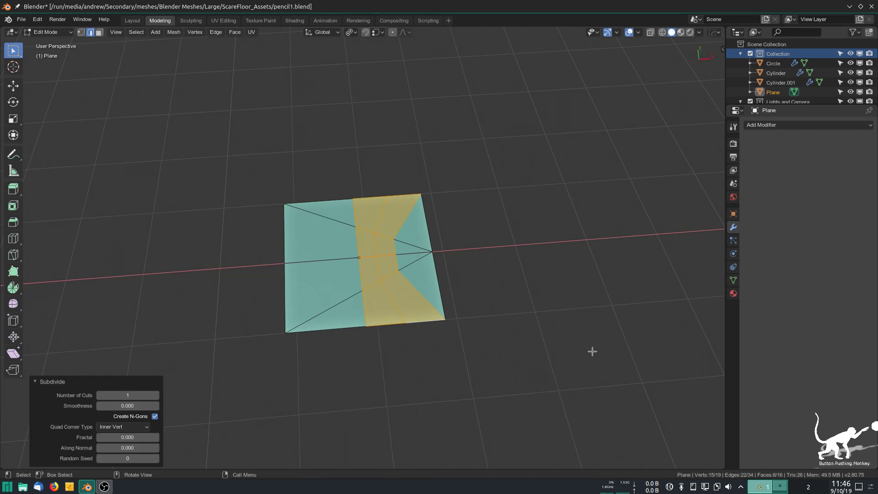
{"action": "scroll", "coordinate": [517, 287], "scroll_direction": "up", "scroll_amount": 1}
{"action": "scroll", "coordinate": [517, 287], "scroll_direction": "up", "scroll_amount": 2}
{"action": "key", "text": "alt+a"}
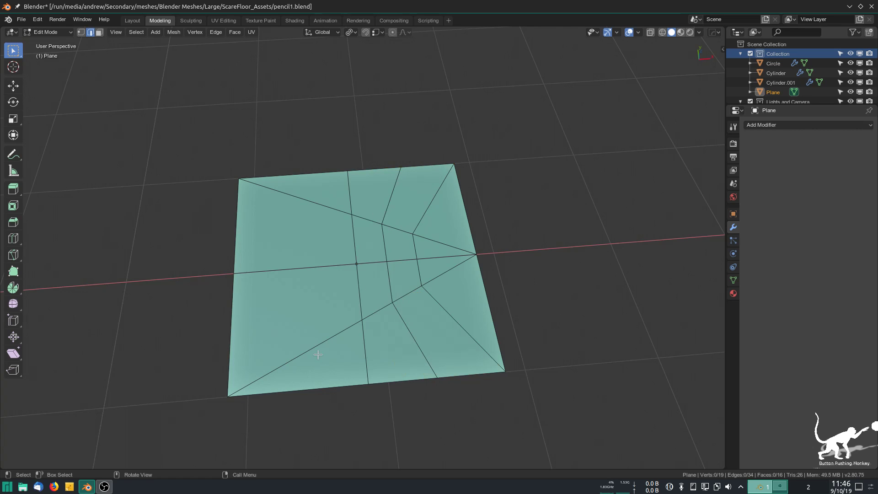
{"action": "middle_click_drag", "start_coordinate": [366, 355], "coordinate": [403, 341]}
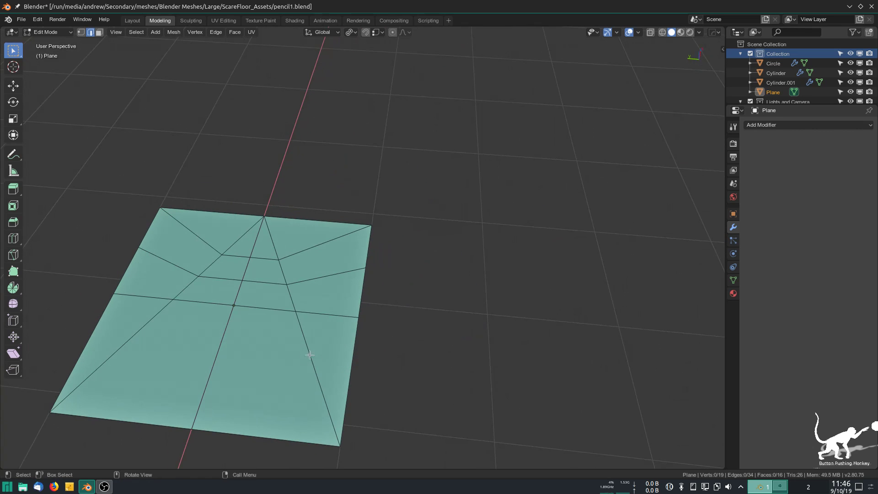
{"action": "middle_click_drag", "start_coordinate": [280, 346], "coordinate": [351, 342], "text": "shift"}
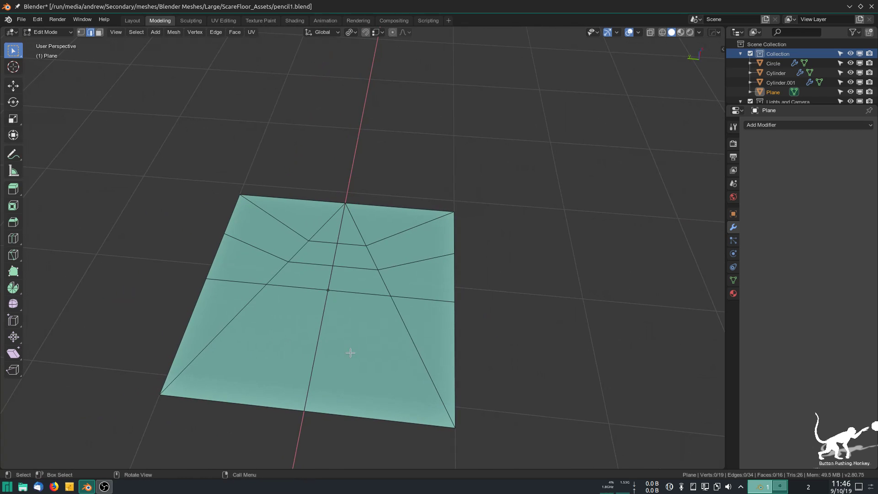
{"action": "middle_click_drag", "start_coordinate": [366, 320], "coordinate": [459, 344]}
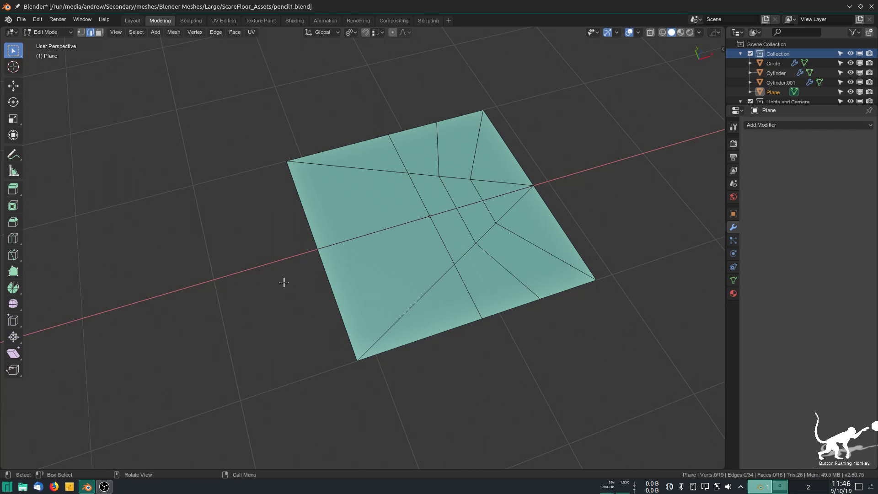
Step: Extrude the three edges along the plane's rear side about 2.17 m straight up along Z to form a wall
{"action": "scroll", "coordinate": [284, 283], "scroll_direction": "down", "scroll_amount": 3}
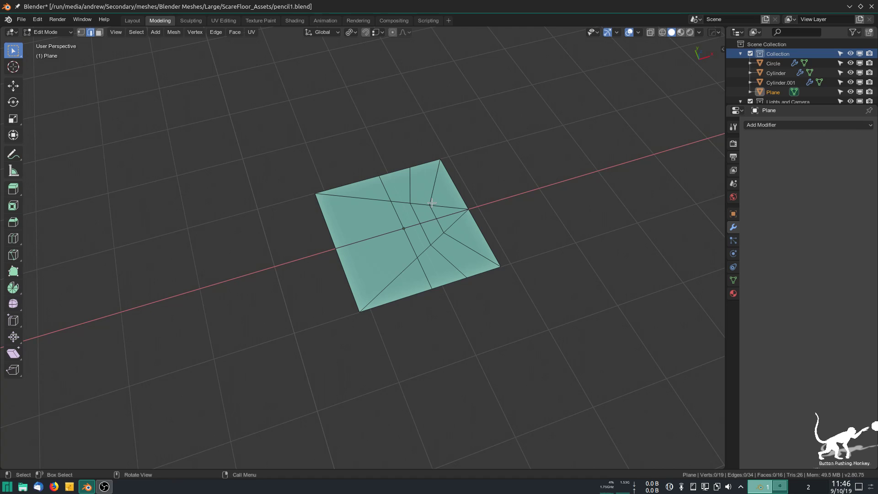
{"action": "left_click", "coordinate": [370, 184]}
{"action": "left_click", "coordinate": [385, 175], "text": "shift"}
{"action": "left_click", "coordinate": [420, 164], "text": "shift"}
{"action": "key", "text": "e"}
{"action": "key", "text": "z"}
{"action": "left_click", "coordinate": [325, 194]}
{"action": "middle_click_drag", "start_coordinate": [367, 216], "coordinate": [371, 160]}
{"action": "scroll", "coordinate": [371, 247], "scroll_direction": "down", "scroll_amount": 1}
{"action": "middle_click_drag", "start_coordinate": [371, 247], "coordinate": [361, 267]}
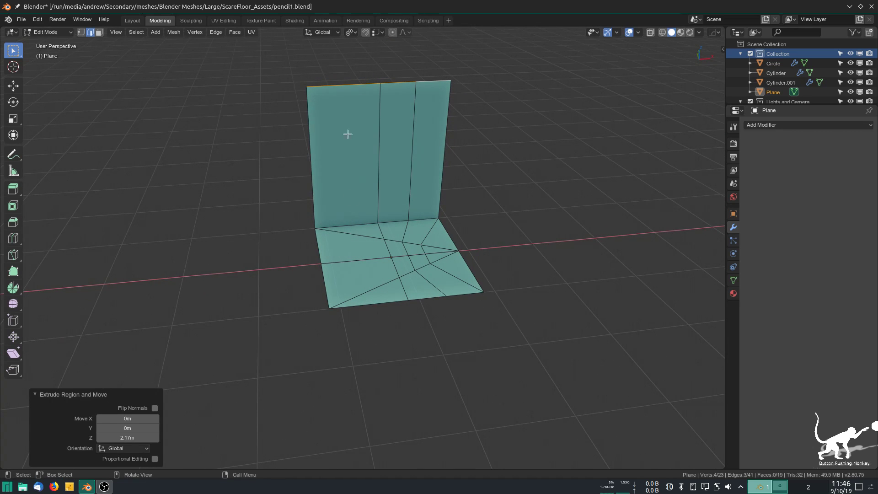
{"action": "mouse_move", "coordinate": [365, 212]}
{"action": "middle_mouse_down"}
{"action": "mouse_move", "coordinate": [357, 239]}
{"action": "mouse_move", "coordinate": [359, 203]}
{"action": "middle_mouse_up"}
Step: Try a centred loop cut with one cut through the wall's wide left face, and dissolve it again
{"action": "key", "text": "ctrl+r"}
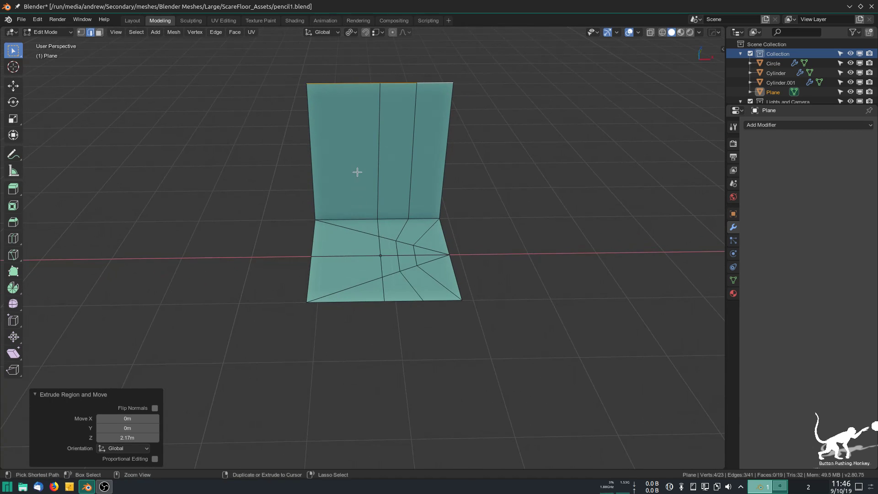
{"action": "left_click", "coordinate": [358, 87]}
{"action": "right_click", "coordinate": [357, 87]}
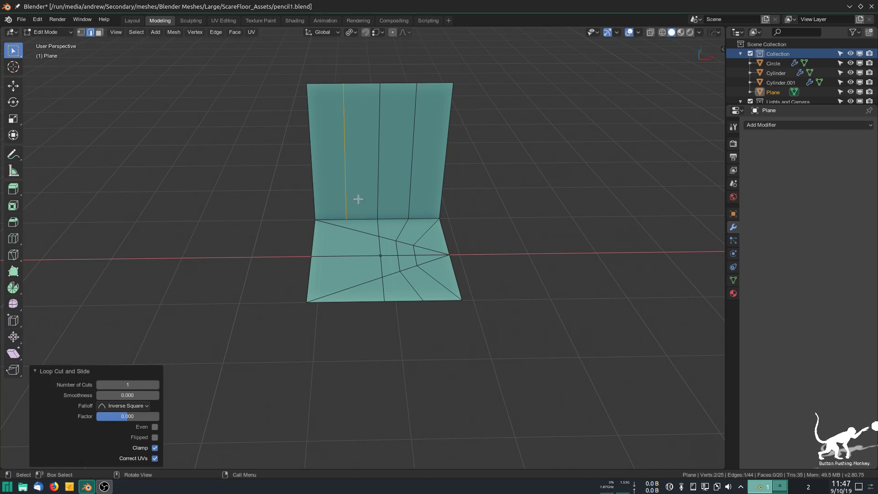
{"action": "scroll", "coordinate": [350, 210], "scroll_direction": "up", "scroll_amount": 4}
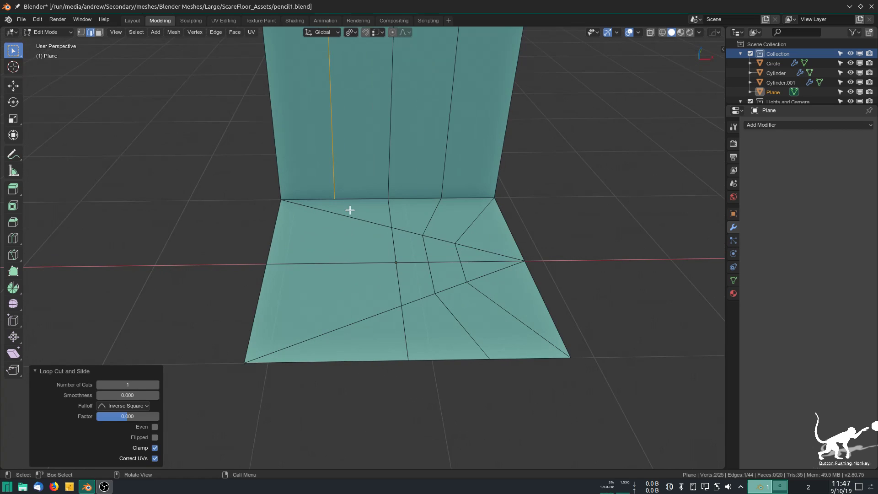
{"action": "middle_click_drag", "start_coordinate": [359, 225], "coordinate": [355, 235]}
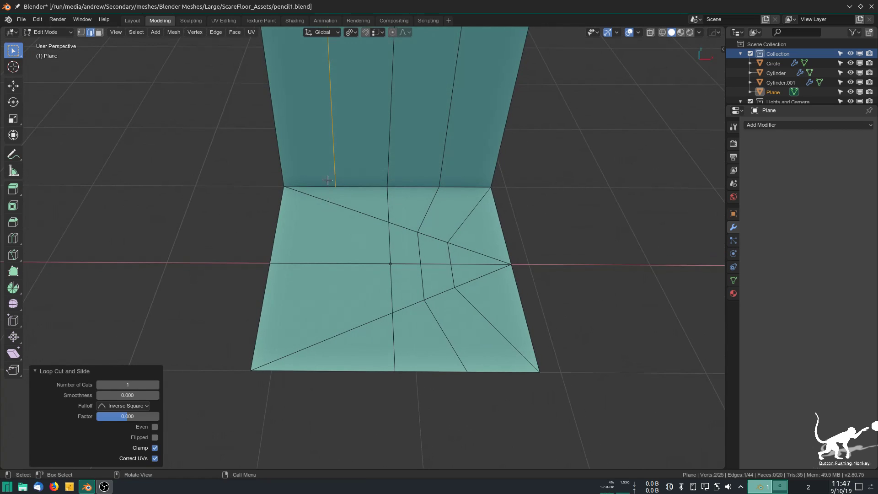
{"action": "scroll", "coordinate": [352, 254], "scroll_direction": "down", "scroll_amount": 5}
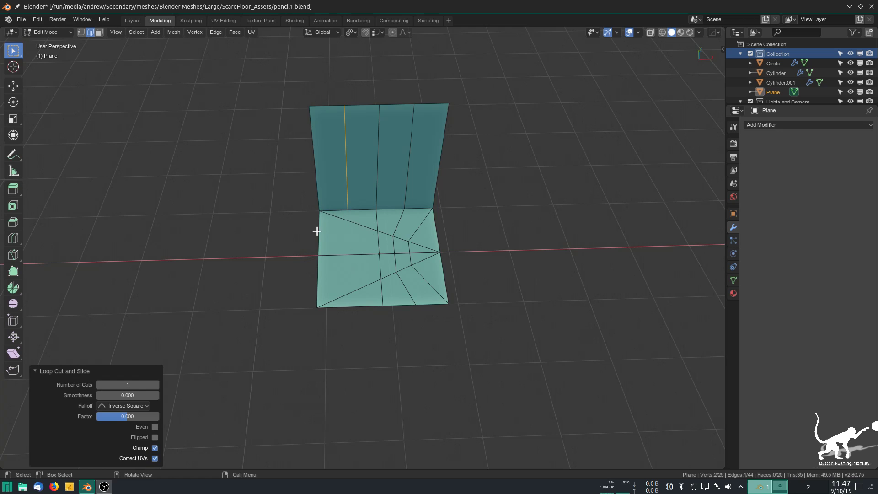
{"action": "key", "text": "ctrl+x"}
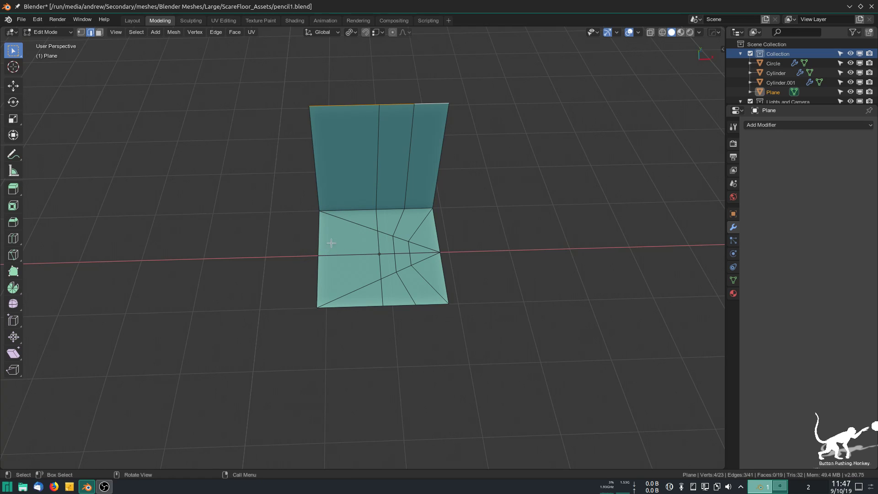
Step: Subdivide the six edges crossing the left half of the wall and the plane with one cut, and clear the selection
{"action": "left_click", "coordinate": [357, 106]}
{"action": "left_click", "coordinate": [354, 209], "text": "shift"}
{"action": "left_click", "coordinate": [358, 225], "text": "shift"}
{"action": "left_click", "coordinate": [349, 255], "text": "shift"}
{"action": "left_click", "coordinate": [348, 294], "text": "shift"}
{"action": "left_click", "coordinate": [348, 309], "text": "shift"}
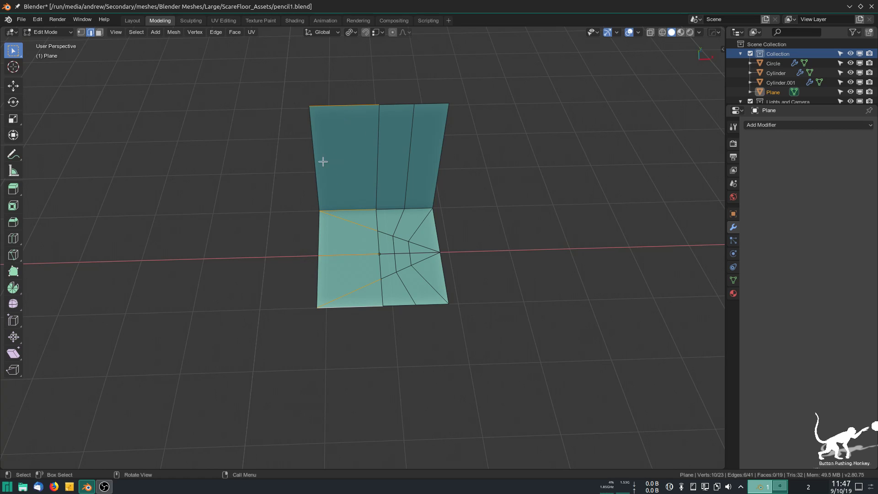
{"action": "key", "text": "KP_1"}
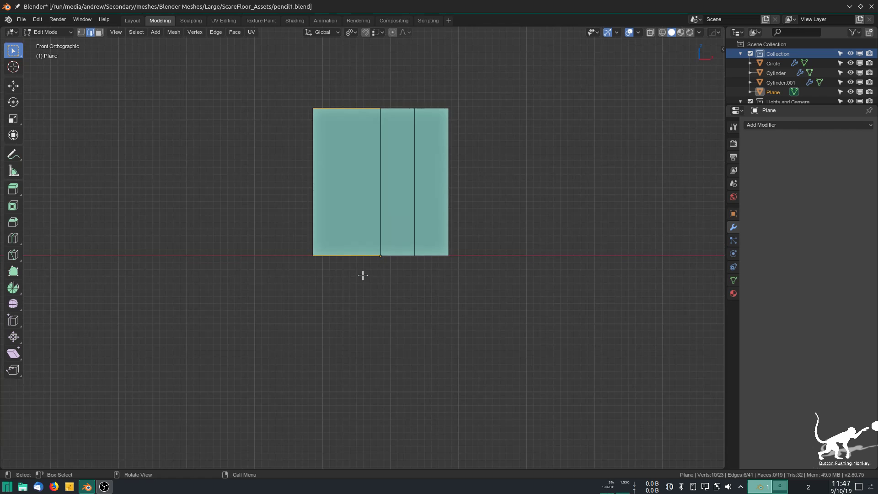
{"action": "mouse_move", "coordinate": [366, 262]}
{"action": "middle_mouse_down"}
{"action": "mouse_move", "coordinate": [347, 243]}
{"action": "mouse_move", "coordinate": [366, 262]}
{"action": "middle_mouse_up"}
{"action": "key", "text": "KP_1"}
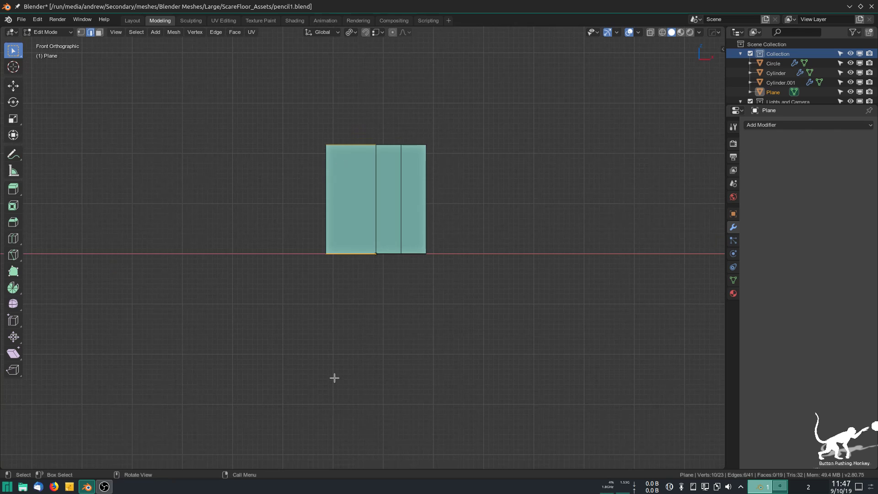
{"action": "scroll", "coordinate": [336, 375], "scroll_direction": "up", "scroll_amount": 2}
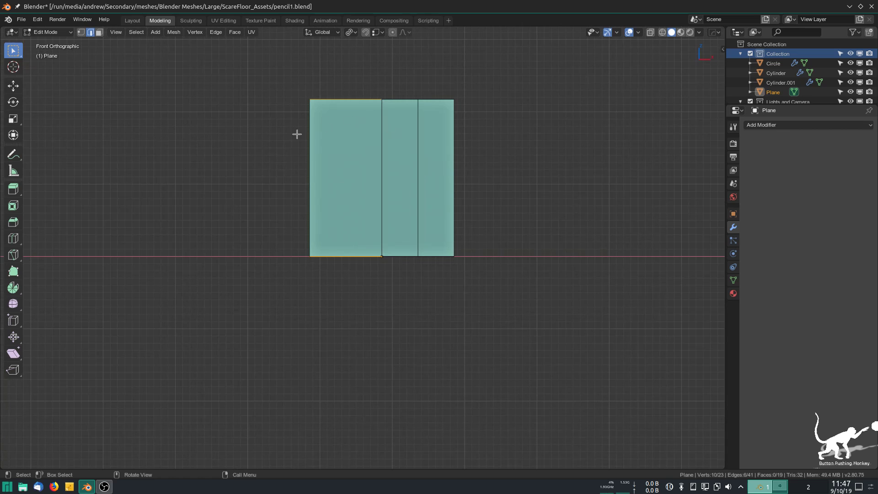
{"action": "middle_click_drag", "start_coordinate": [281, 133], "coordinate": [313, 175]}
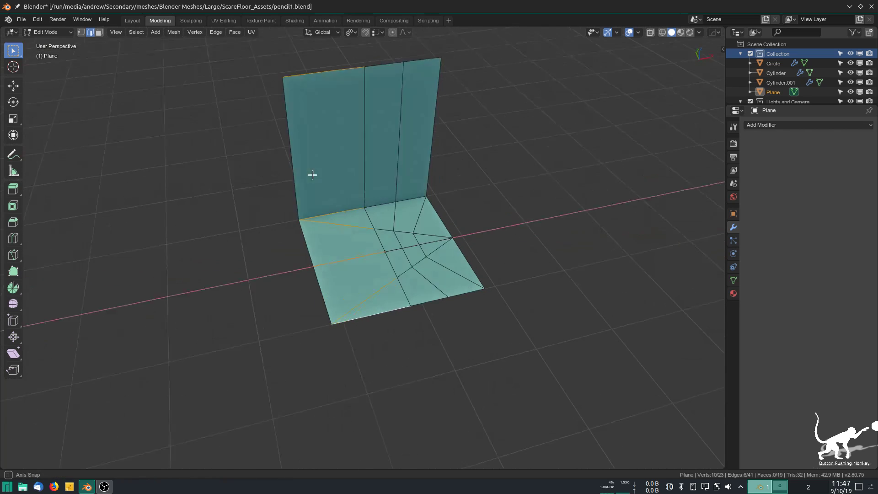
{"action": "key", "text": "ctrl+e"}
{"action": "left_click", "coordinate": [304, 97]}
{"action": "middle_click_drag", "start_coordinate": [458, 341], "coordinate": [437, 335]}
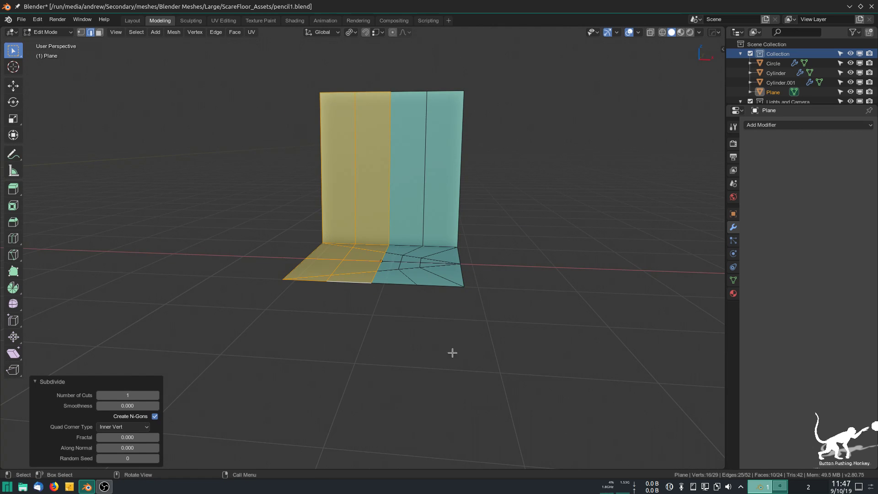
{"action": "left_click", "coordinate": [506, 367]}
{"action": "middle_click_drag", "start_coordinate": [544, 213], "coordinate": [526, 270]}
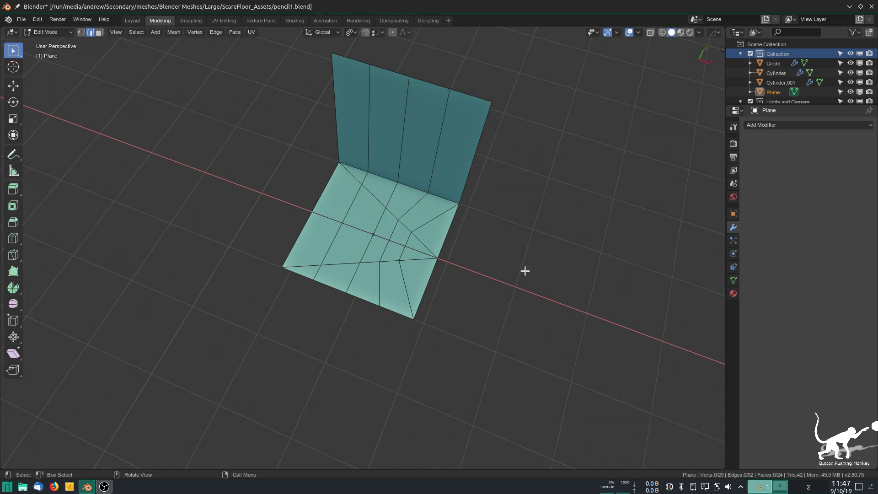
Step: Knife-cut an edge from the crossing of the new line and the upper diagonal out to the plane's left side
{"action": "middle_click_drag", "start_coordinate": [376, 261], "coordinate": [372, 186]}
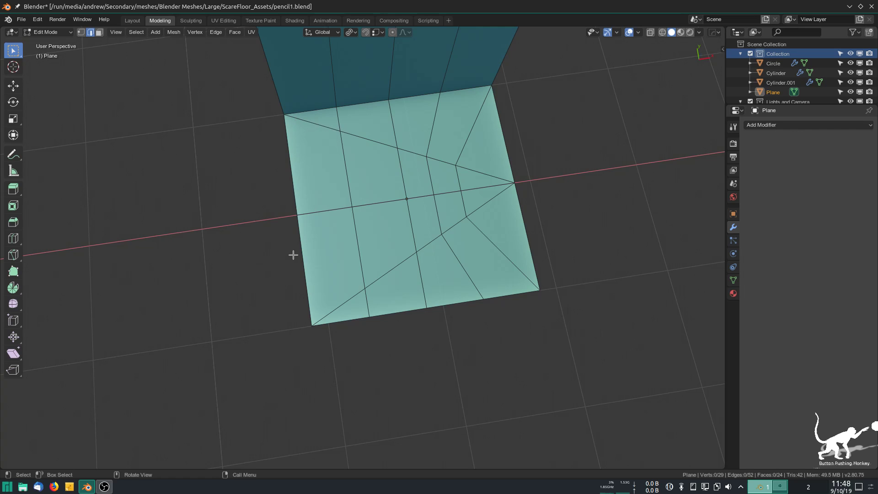
{"action": "key", "text": "k"}
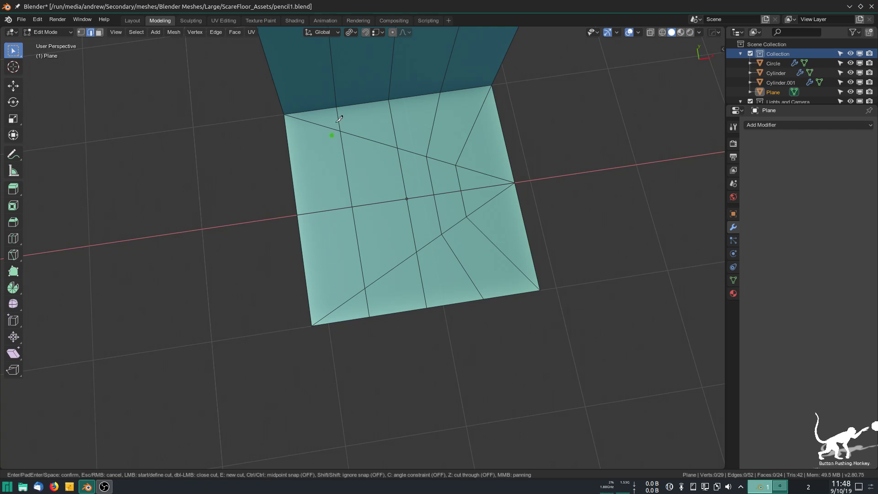
{"action": "left_click", "coordinate": [340, 131]}
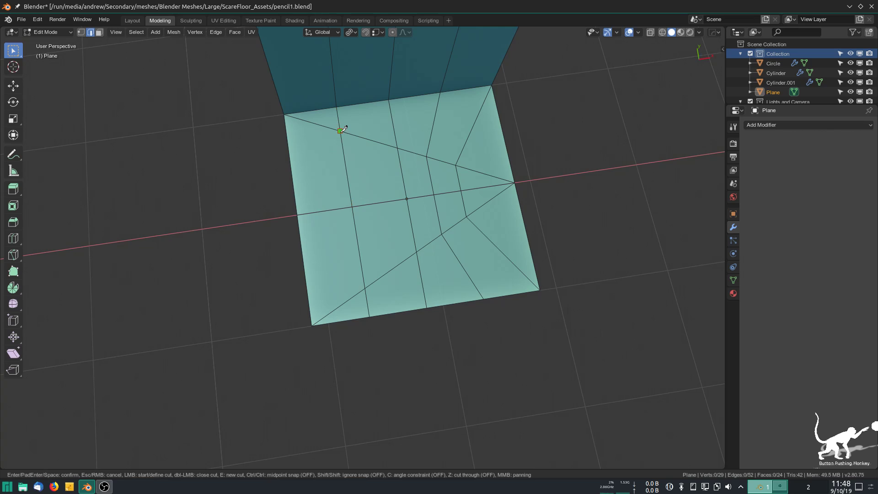
{"action": "left_click", "coordinate": [239, 139]}
{"action": "key", "text": "Return"}
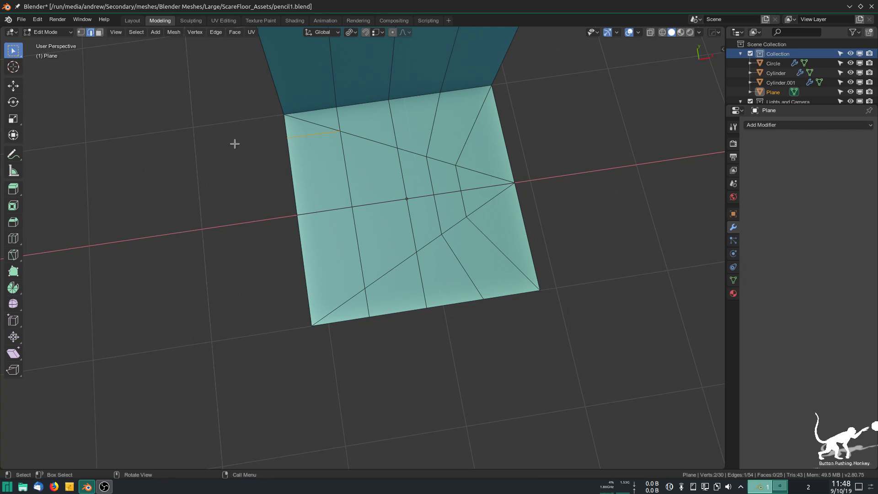
Step: Dissolve the diagonal segment between the plane's upper-left corner and the start of the knife cut
{"action": "left_click", "coordinate": [316, 127]}
{"action": "key", "text": "x"}
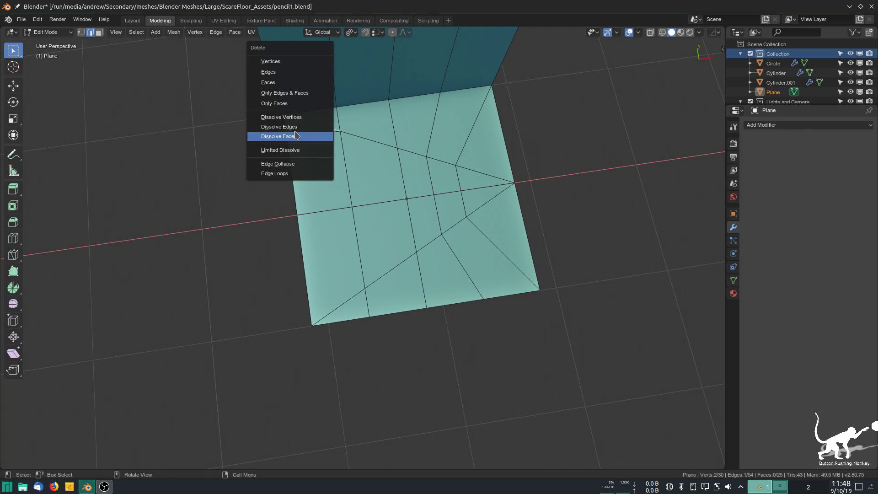
{"action": "left_click", "coordinate": [279, 127]}
{"action": "middle_click_drag", "start_coordinate": [284, 201], "coordinate": [355, 153]}
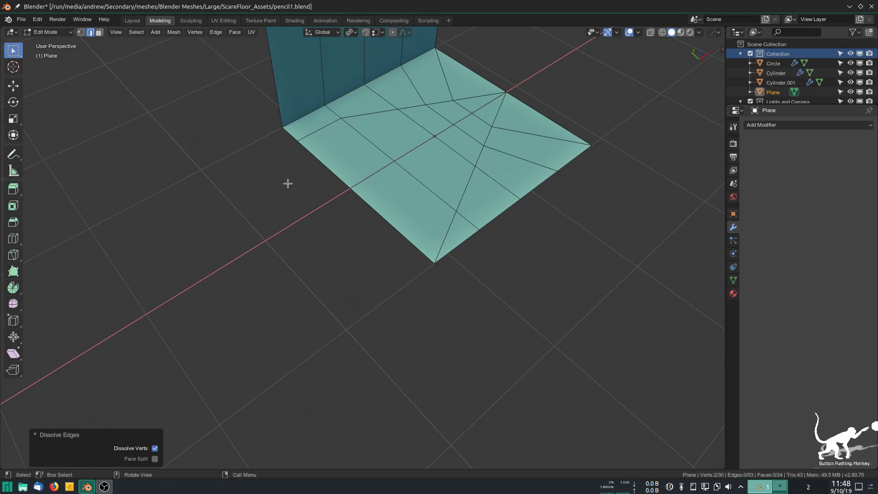
Step: Preview how a loop cut runs along the faces at the wall's base, and cancel it without cutting
{"action": "key", "text": "ctrl+r"}
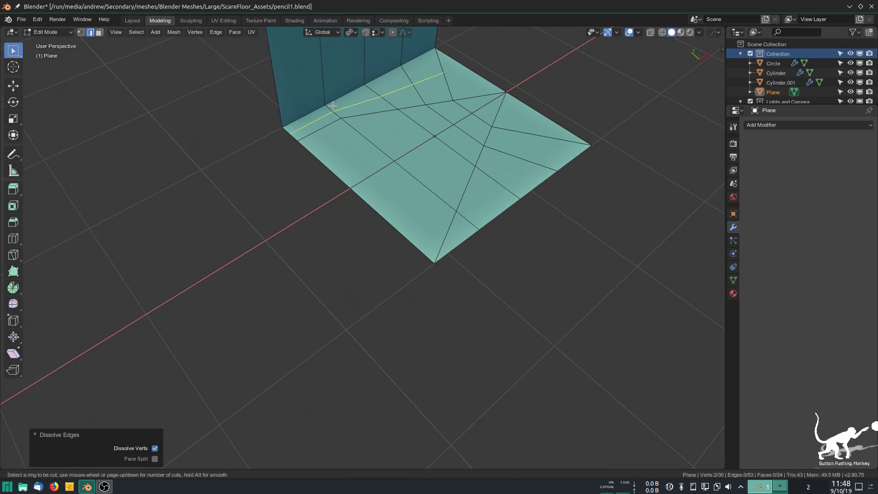
{"action": "key", "text": "Escape"}
{"action": "middle_click_drag", "start_coordinate": [428, 224], "coordinate": [475, 285]}
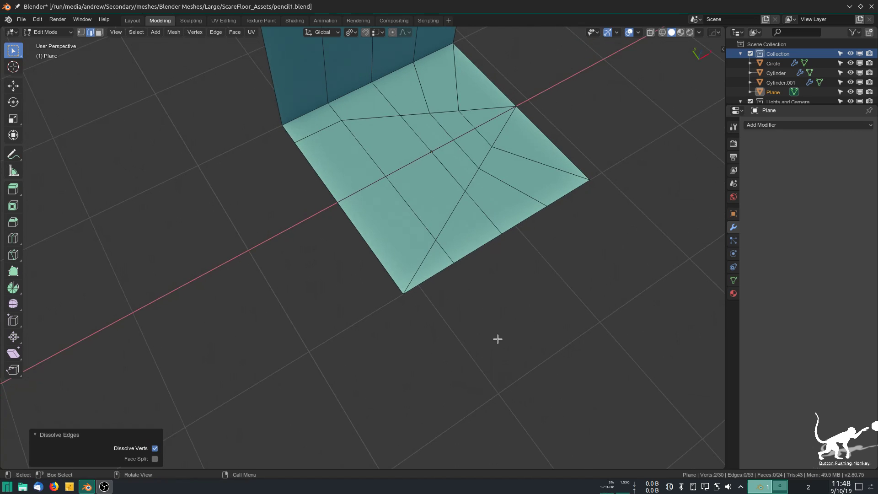
{"action": "middle_click_drag", "start_coordinate": [498, 339], "coordinate": [486, 335]}
{"action": "middle_click_drag", "start_coordinate": [332, 284], "coordinate": [340, 271]}
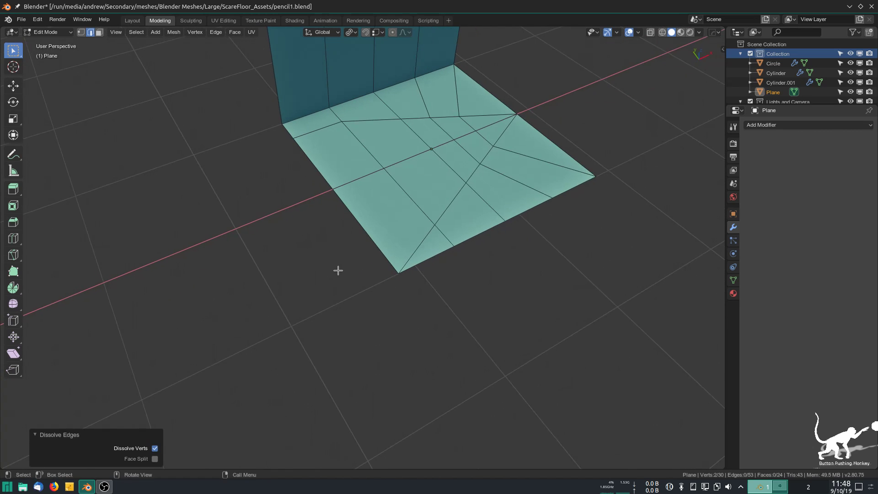
{"action": "middle_click_drag", "start_coordinate": [342, 156], "coordinate": [353, 233], "text": "shift"}
{"action": "scroll", "coordinate": [366, 201], "scroll_direction": "down", "scroll_amount": 3}
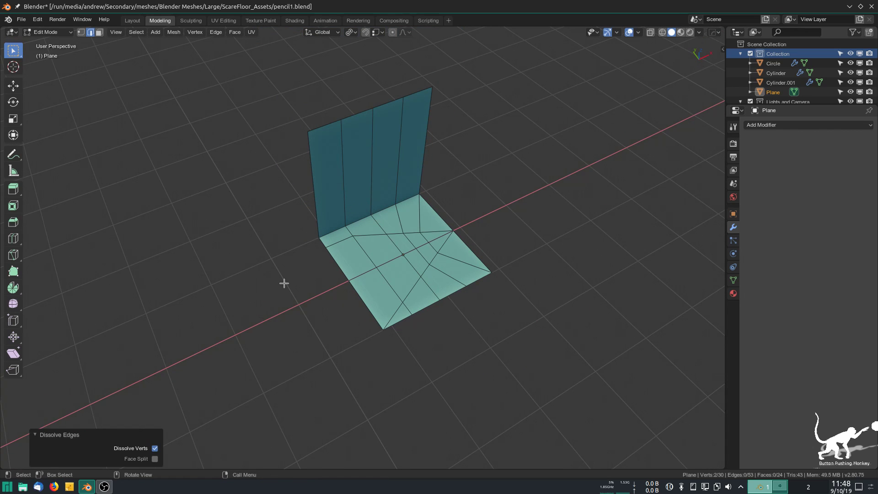
Step: Return to Object Mode, add a 2 m cube and move it about 9.84 m along X
{"action": "key", "text": "Tab"}
{"action": "middle_click_drag", "start_coordinate": [290, 313], "coordinate": [247, 307]}
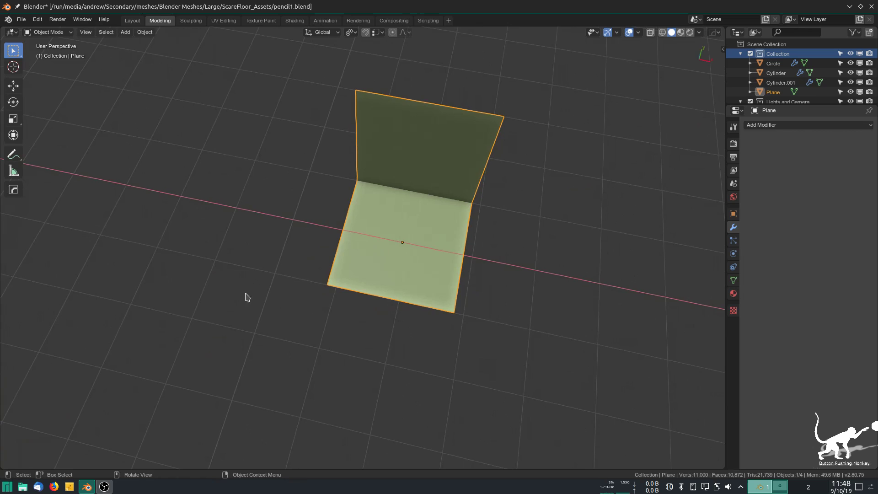
{"action": "scroll", "coordinate": [247, 307], "scroll_direction": "down", "scroll_amount": 8}
{"action": "key", "text": "shift+a"}
{"action": "mouse_move", "coordinate": [225, 273]}
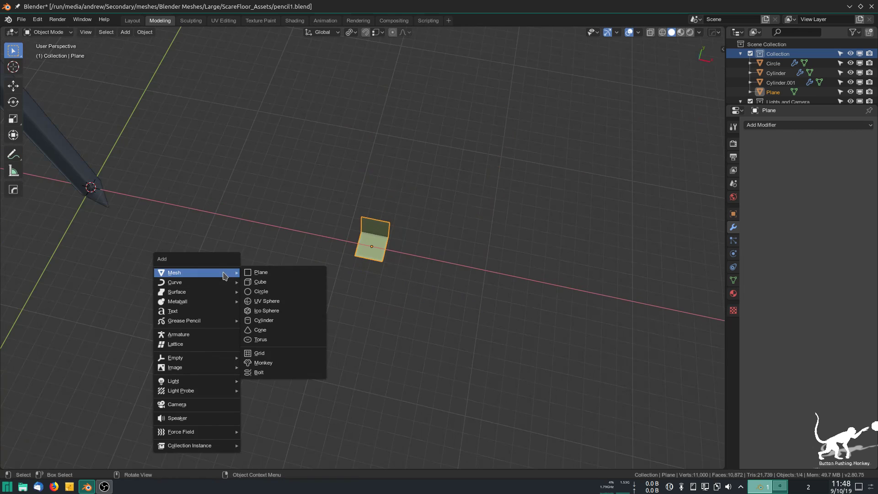
{"action": "left_click", "coordinate": [276, 282]}
{"action": "key", "text": "g"}
{"action": "key", "text": "x"}
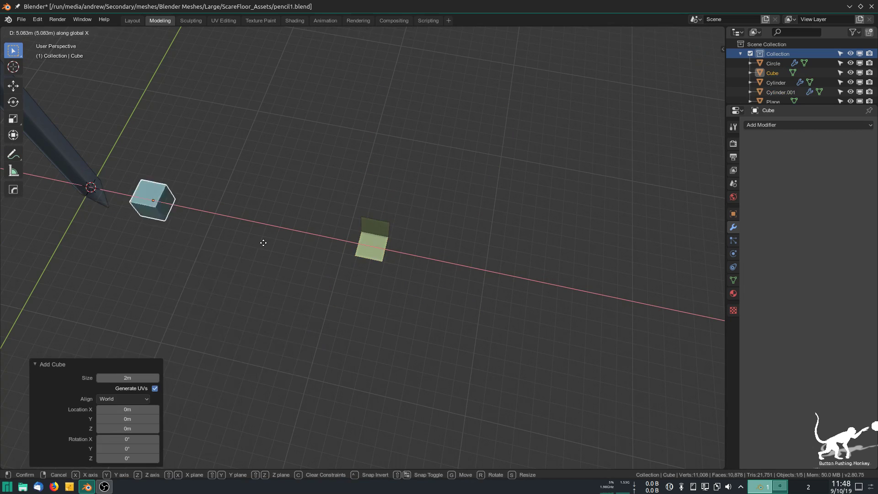
{"action": "left_click", "coordinate": [269, 291]}
Step: Subdivide all of the cube's edges with one cut and a smoothness of 1
{"action": "scroll", "coordinate": [229, 295], "scroll_direction": "up", "scroll_amount": 3}
{"action": "key", "text": "KP_Decimal"}
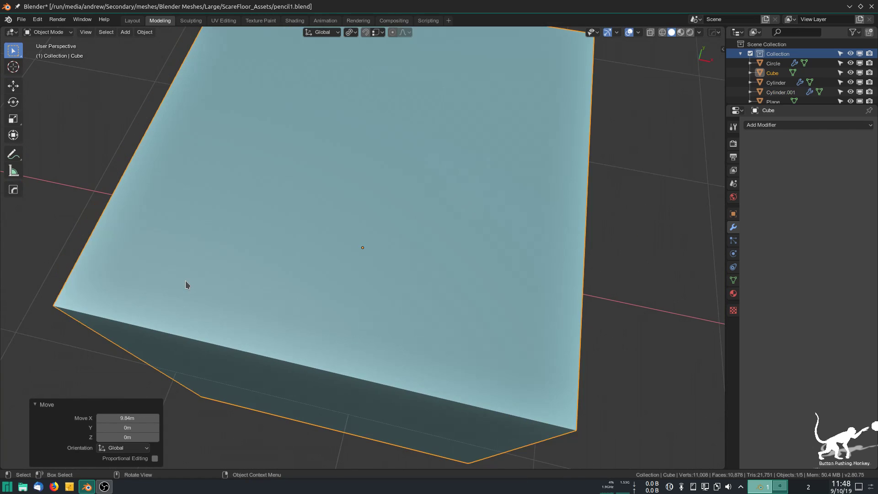
{"action": "key", "text": "Tab"}
{"action": "scroll", "coordinate": [330, 272], "scroll_direction": "up", "scroll_amount": 2}
{"action": "scroll", "coordinate": [329, 272], "scroll_direction": "down", "scroll_amount": 7}
{"action": "right_click", "coordinate": [329, 272]}
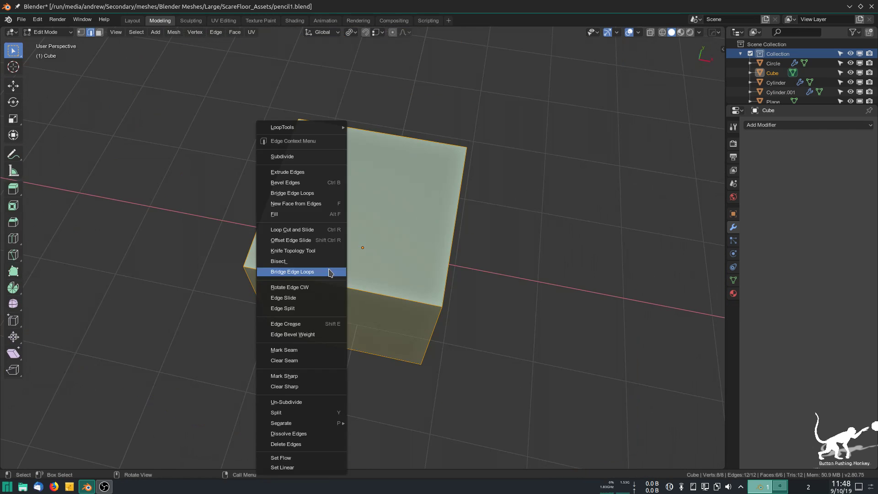
{"action": "left_click", "coordinate": [295, 158]}
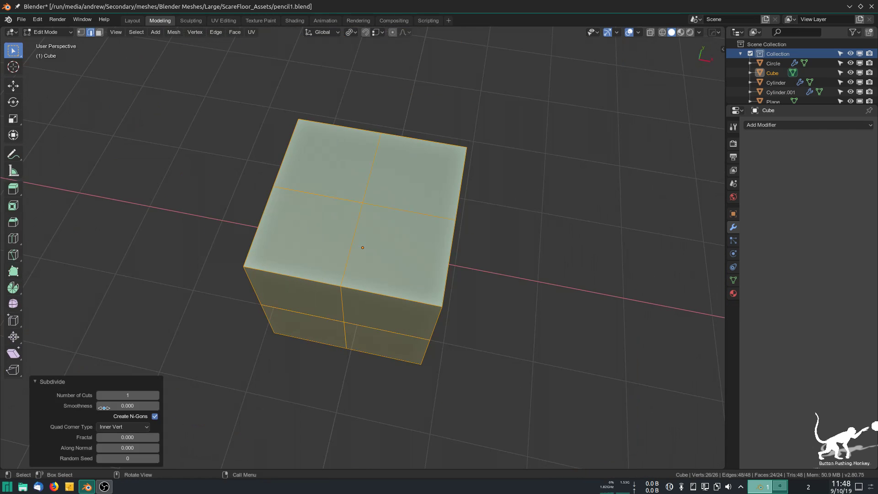
{"action": "left_click_drag", "start_coordinate": [102, 406], "coordinate": [209, 406]}
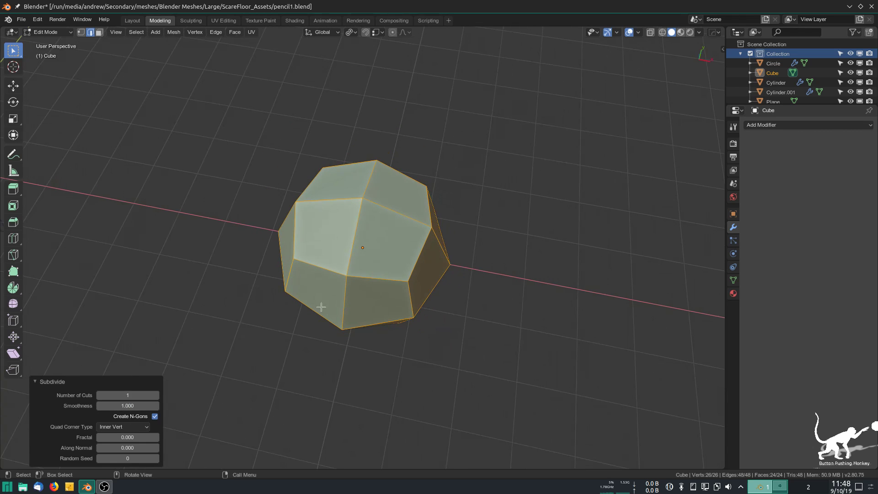
Step: Repeat the smooth subdivision on the whole rounded cube and return to Object Mode
{"action": "key", "text": "shift+r"}
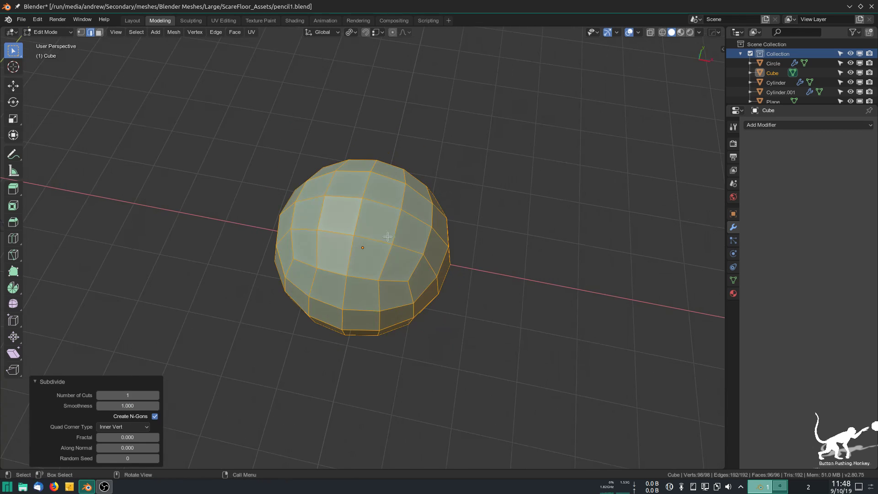
{"action": "middle_click_drag", "start_coordinate": [386, 236], "coordinate": [406, 230]}
{"action": "key", "text": "Tab"}
{"action": "middle_click_drag", "start_coordinate": [414, 260], "coordinate": [475, 266]}
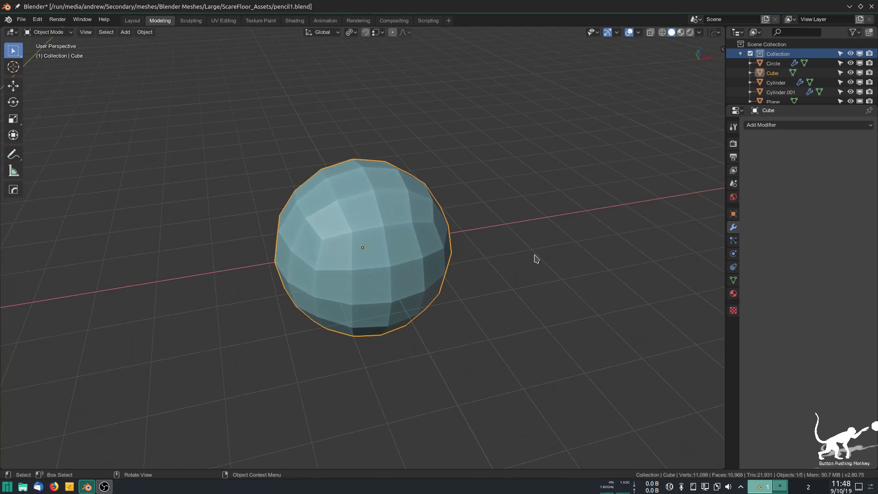
Step: Add a Subdivision Surface modifier with viewport level 2 to the rounded cube and shade it smooth
{"action": "left_click", "coordinate": [763, 125]}
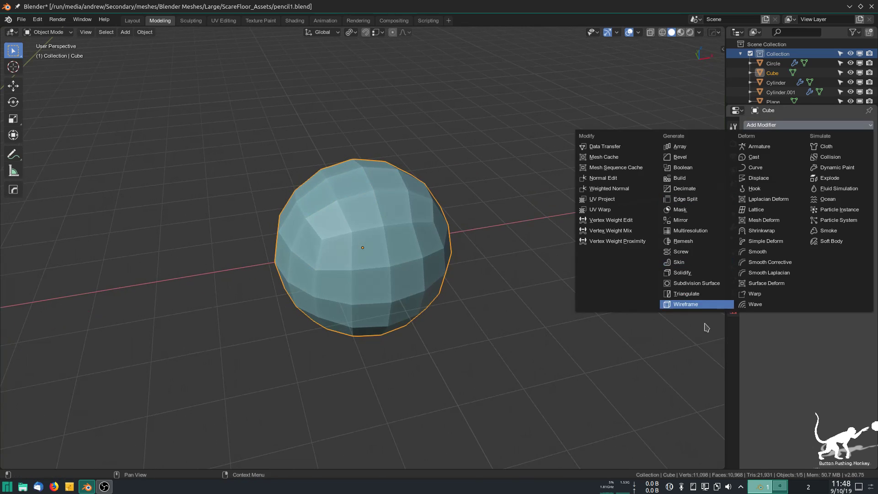
{"action": "left_click", "coordinate": [697, 283]}
{"action": "middle_click_drag", "start_coordinate": [315, 248], "coordinate": [301, 246]}
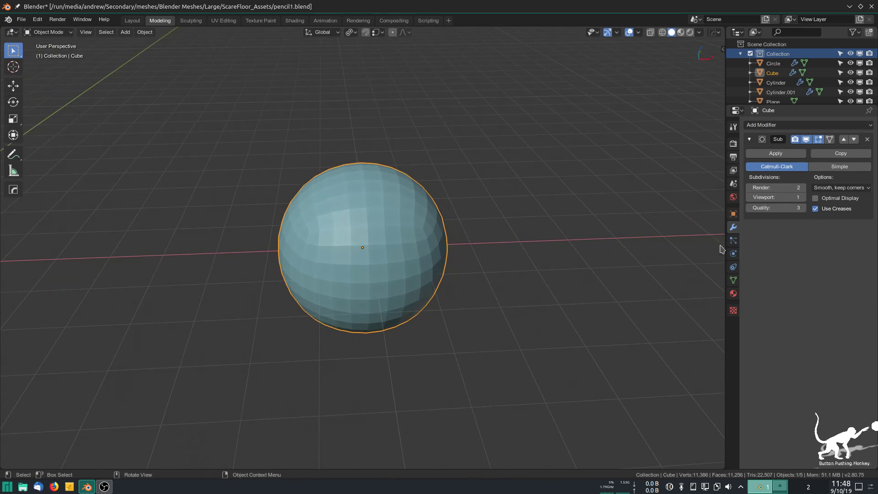
{"action": "left_click", "coordinate": [803, 197]}
{"action": "right_click", "coordinate": [376, 251]}
{"action": "left_click", "coordinate": [376, 251]}
{"action": "middle_click_drag", "start_coordinate": [376, 250], "coordinate": [388, 277]}
Step: Add a UV sphere with 32 segments and 16 rings and move it about 13.8 m along X, beside the rounded cube
{"action": "scroll", "coordinate": [390, 247], "scroll_direction": "up", "scroll_amount": 3}
{"action": "scroll", "coordinate": [388, 248], "scroll_direction": "down", "scroll_amount": 5}
{"action": "mouse_move", "coordinate": [366, 245]}
{"action": "middle_mouse_down"}
{"action": "mouse_move", "coordinate": [353, 325]}
{"action": "mouse_move", "coordinate": [344, 300]}
{"action": "middle_mouse_up"}
{"action": "key", "text": "shift+a"}
{"action": "mouse_move", "coordinate": [265, 234]}
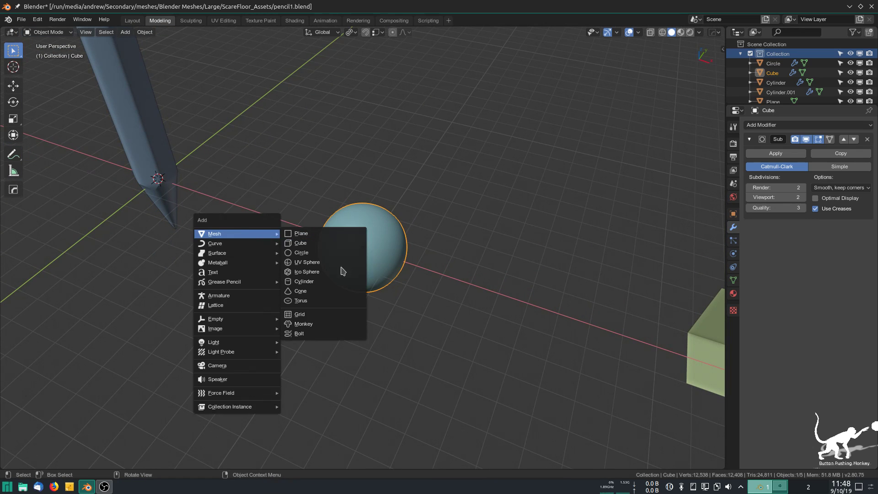
{"action": "left_click", "coordinate": [324, 266]}
{"action": "key", "text": "g"}
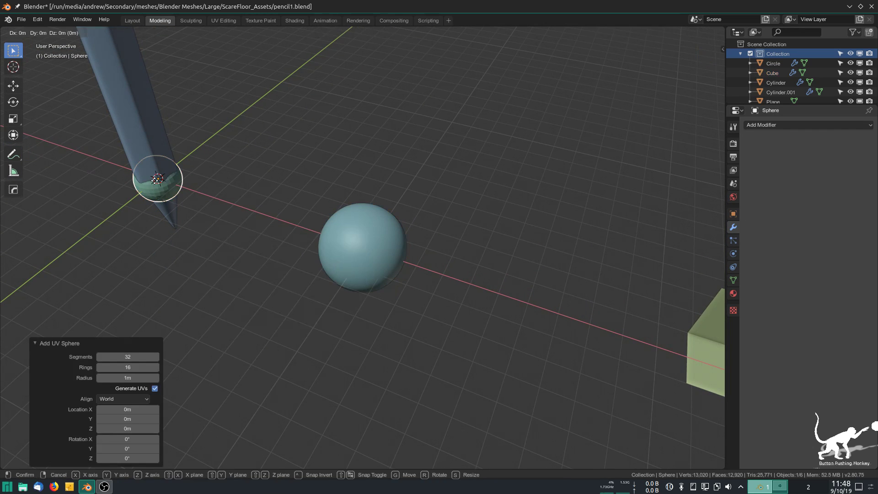
{"action": "key", "text": "x"}
{"action": "left_click", "coordinate": [472, 254]}
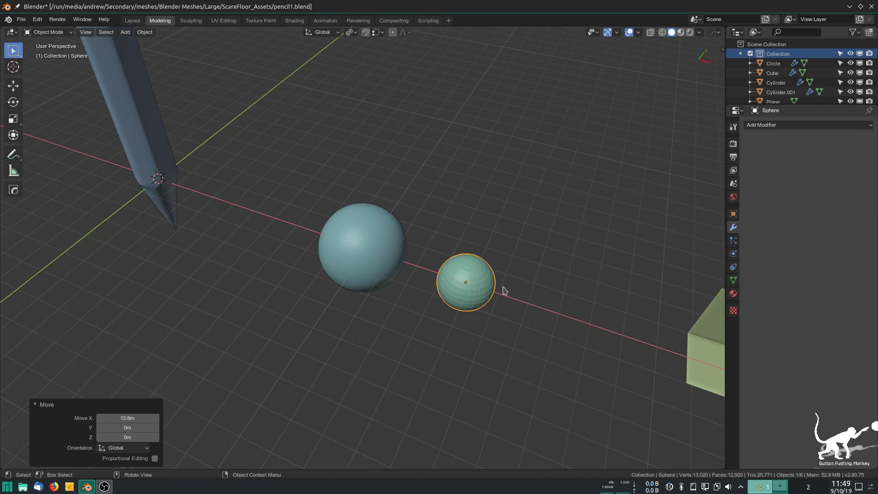
Step: Give the UV sphere a Subdivision Surface modifier with viewport level 2 and shade it smooth
{"action": "left_click", "coordinate": [780, 126]}
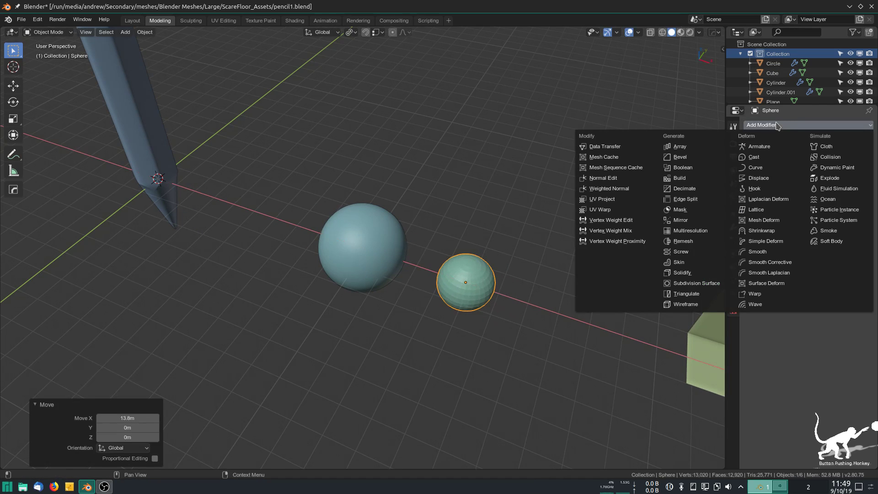
{"action": "left_click", "coordinate": [688, 286]}
{"action": "scroll", "coordinate": [520, 311], "scroll_direction": "up", "scroll_amount": 3}
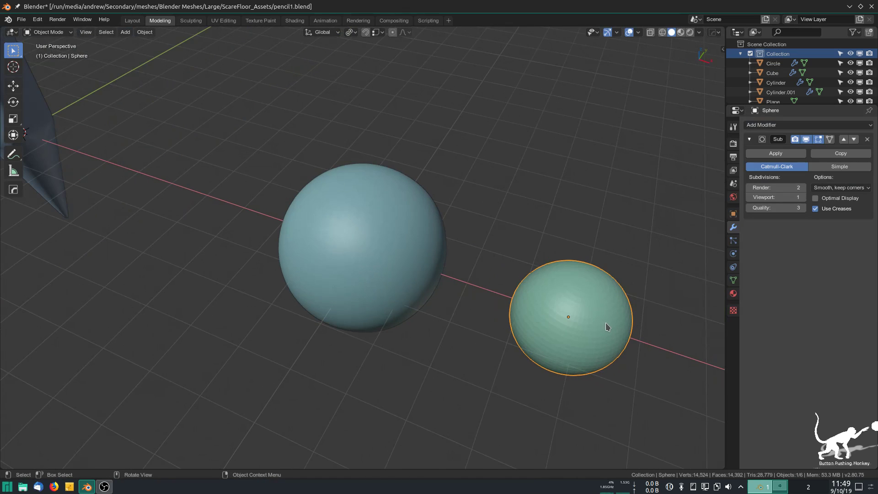
{"action": "left_click", "coordinate": [805, 198]}
{"action": "right_click", "coordinate": [575, 289]}
{"action": "left_click", "coordinate": [575, 289]}
{"action": "scroll", "coordinate": [586, 347], "scroll_direction": "down", "scroll_amount": 2}
{"action": "mouse_move", "coordinate": [586, 346]}
{"action": "middle_mouse_down"}
{"action": "mouse_move", "coordinate": [585, 319]}
{"action": "mouse_move", "coordinate": [583, 358]}
{"action": "middle_mouse_up"}
{"action": "scroll", "coordinate": [588, 332], "scroll_direction": "up", "scroll_amount": 4}
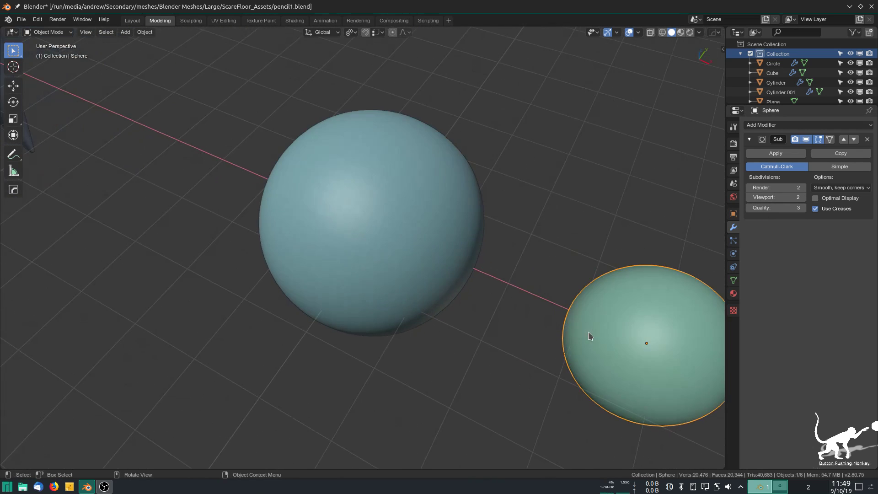
Step: Scale the UV sphere uniformly by about -1.835 to roughly match the rounded cube's size
{"action": "middle_click_drag", "start_coordinate": [593, 324], "coordinate": [249, 300], "text": "shift"}
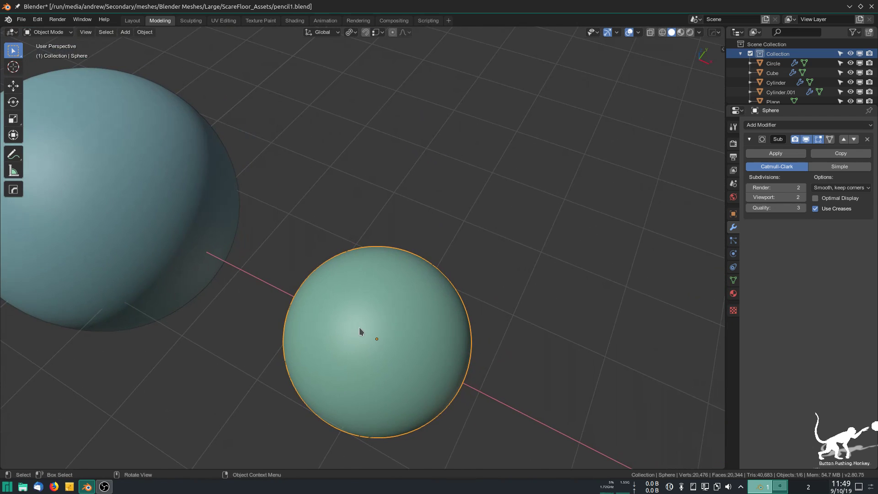
{"action": "key", "text": "s"}
{"action": "left_click", "coordinate": [410, 343]}
{"action": "middle_click_drag", "start_coordinate": [404, 252], "coordinate": [463, 298]}
{"action": "scroll", "coordinate": [308, 221], "scroll_direction": "down", "scroll_amount": 5}
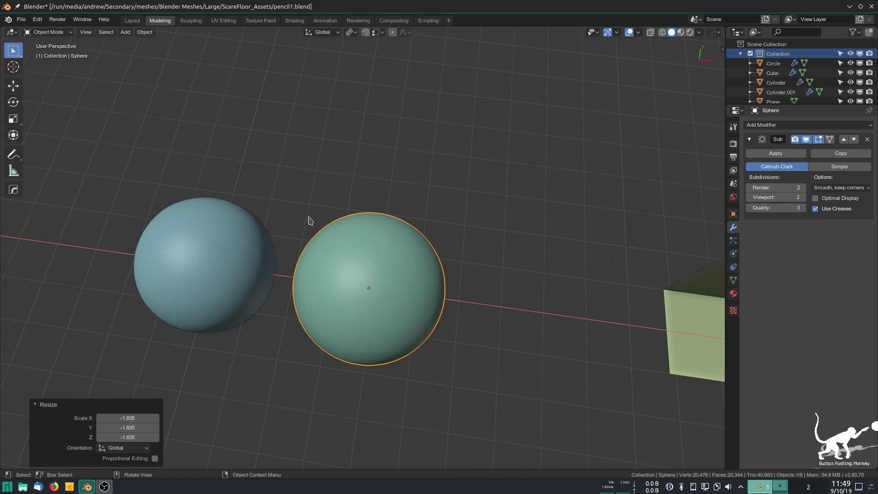
{"action": "middle_click_drag", "start_coordinate": [333, 246], "coordinate": [355, 241], "text": "shift"}
Step: Unhide the light, compare both spheres in rendered shading, select the rounded cube and return to solid shading
{"action": "scroll", "coordinate": [798, 85], "scroll_direction": "down", "scroll_amount": 3}
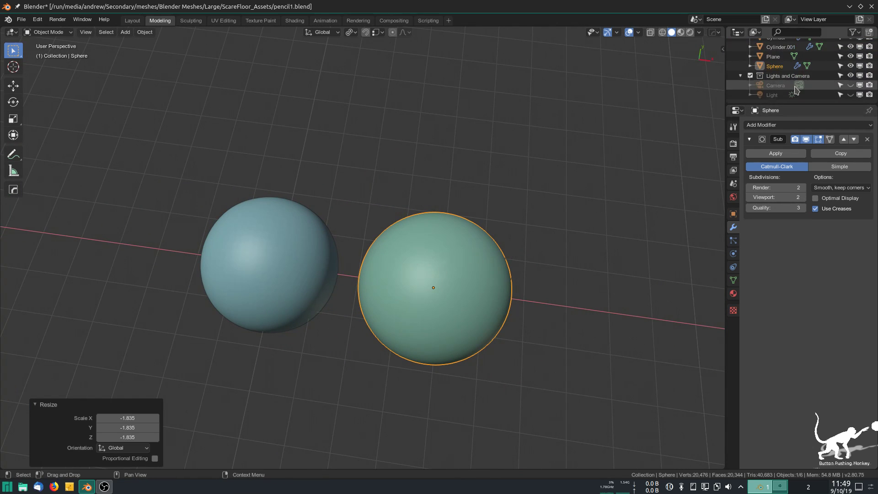
{"action": "left_click", "coordinate": [850, 95]}
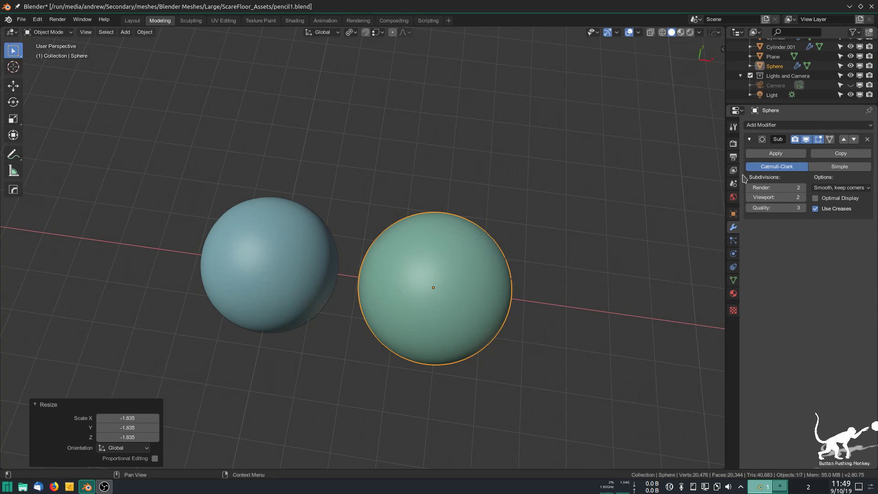
{"action": "left_click", "coordinate": [690, 32]}
{"action": "scroll", "coordinate": [484, 284], "scroll_direction": "up", "scroll_amount": 5}
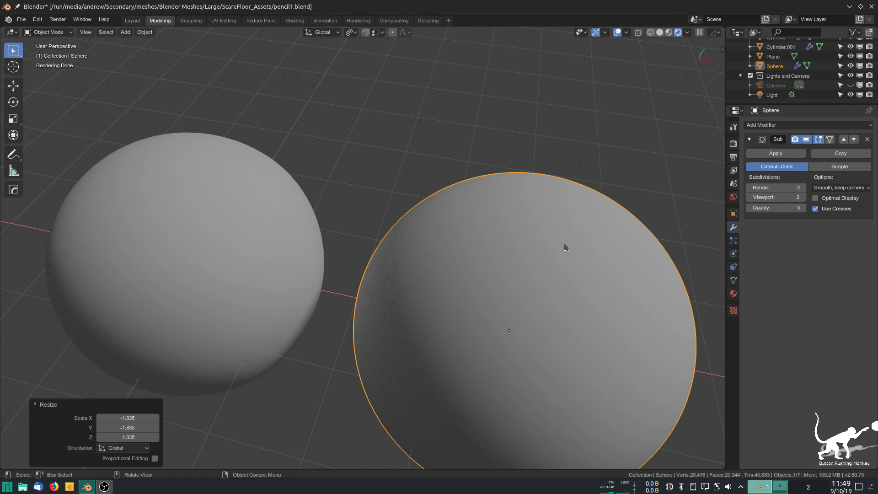
{"action": "middle_click_drag", "start_coordinate": [226, 276], "coordinate": [239, 286], "text": "shift"}
{"action": "left_click", "coordinate": [234, 279]}
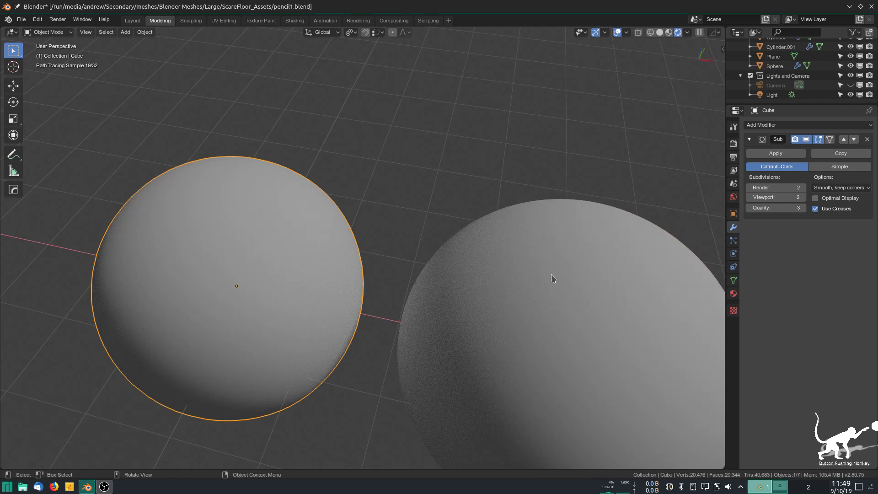
{"action": "key", "text": "z"}
{"action": "left_click", "coordinate": [402, 300]}
Step: Apply To Sphere with a factor of 1 to the rounded cube's whole mesh and return to Object Mode
{"action": "key", "text": "Tab"}
{"action": "middle_click_drag", "start_coordinate": [225, 225], "coordinate": [252, 202]}
{"action": "scroll", "coordinate": [333, 251], "scroll_direction": "down", "scroll_amount": 4}
{"action": "middle_click_drag", "start_coordinate": [345, 255], "coordinate": [344, 298]}
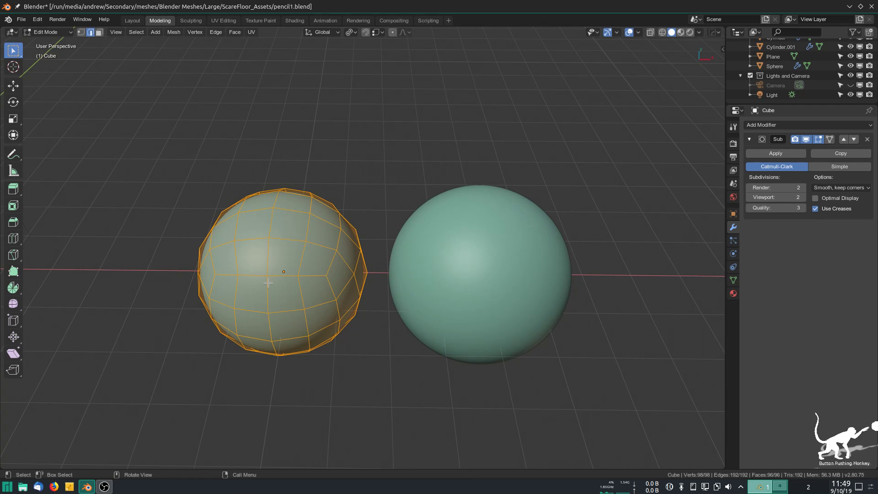
{"action": "scroll", "coordinate": [268, 282], "scroll_direction": "up", "scroll_amount": 2}
{"action": "key", "text": "F3"}
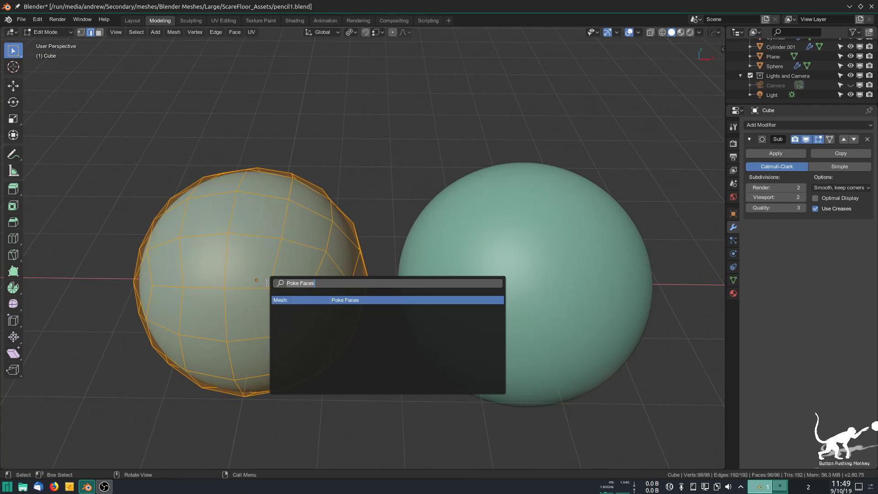
{"action": "type", "text": "to sphere"}
{"action": "key", "text": "Return"}
{"action": "key", "text": "1"}
{"action": "key", "text": "Return"}
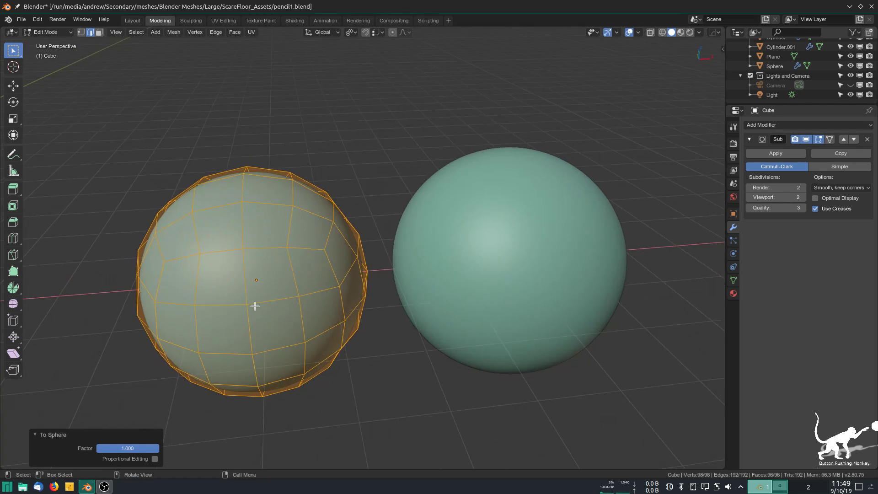
{"action": "key", "text": "Tab"}
{"action": "middle_click_drag", "start_coordinate": [254, 306], "coordinate": [232, 276]}
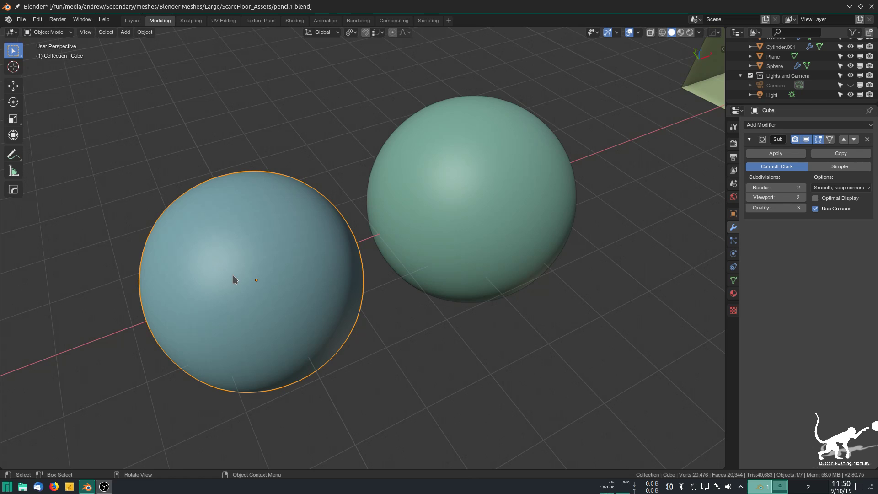
{"action": "middle_click_drag", "start_coordinate": [241, 279], "coordinate": [211, 271]}
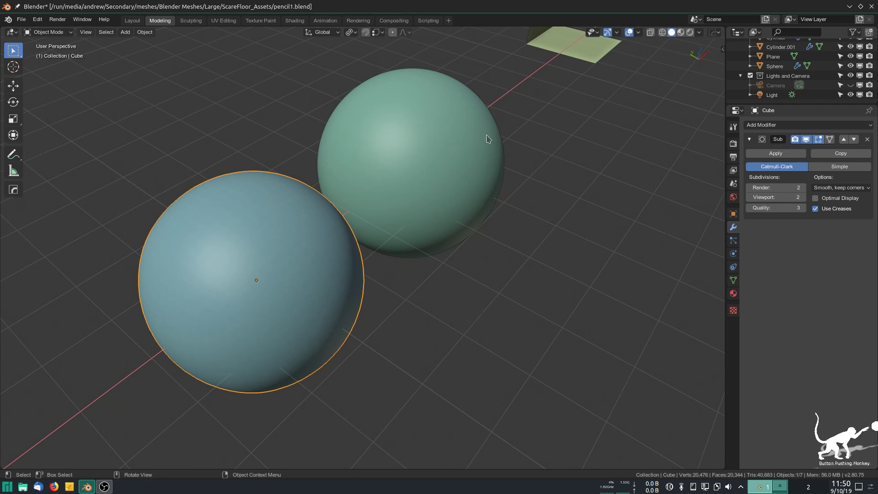
{"action": "middle_click_drag", "start_coordinate": [502, 117], "coordinate": [526, 138]}
{"action": "middle_click_drag", "start_coordinate": [303, 329], "coordinate": [208, 228]}
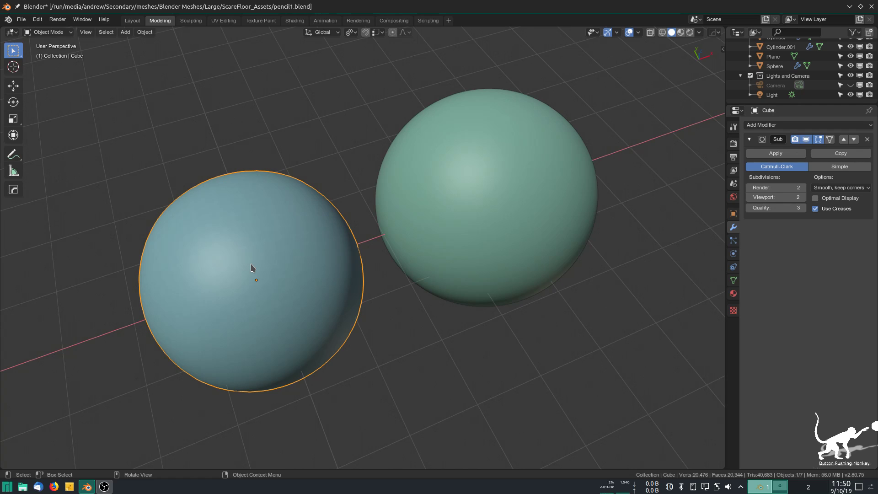
Step: Delete the vertices of the cube-based sphere's lower half, selected in front wireframe view, leaving the middle ring
{"action": "key", "text": "Tab"}
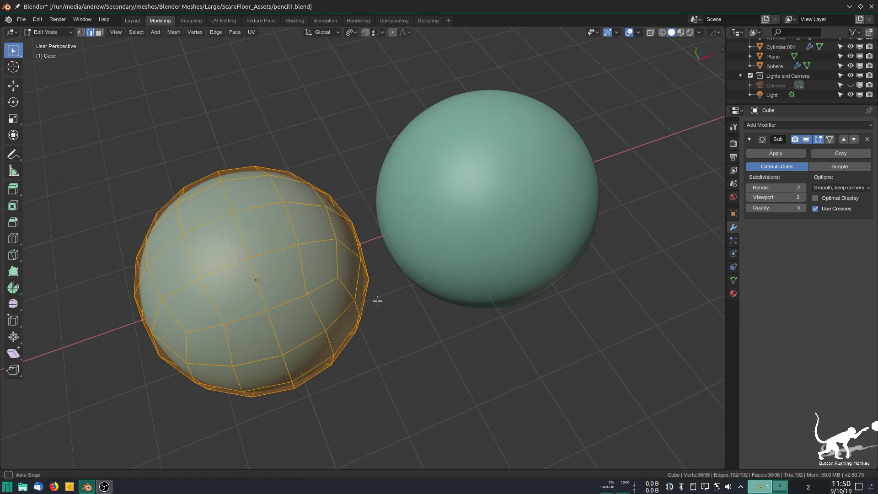
{"action": "middle_click_drag", "start_coordinate": [378, 306], "coordinate": [351, 257]}
{"action": "key", "text": "KP_1"}
{"action": "key", "text": "z"}
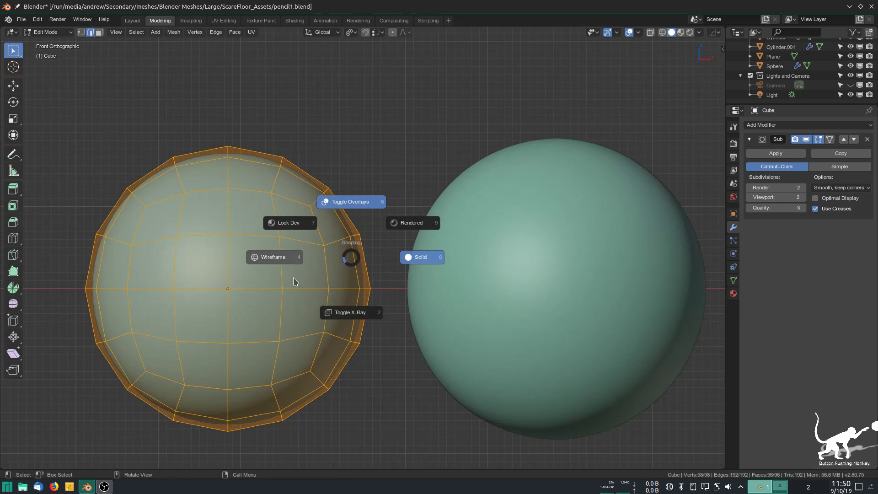
{"action": "left_click", "coordinate": [284, 259]}
{"action": "scroll", "coordinate": [156, 283], "scroll_direction": "down", "scroll_amount": 3}
{"action": "key", "text": "1"}
{"action": "left_click_drag", "start_coordinate": [190, 288], "coordinate": [398, 355]}
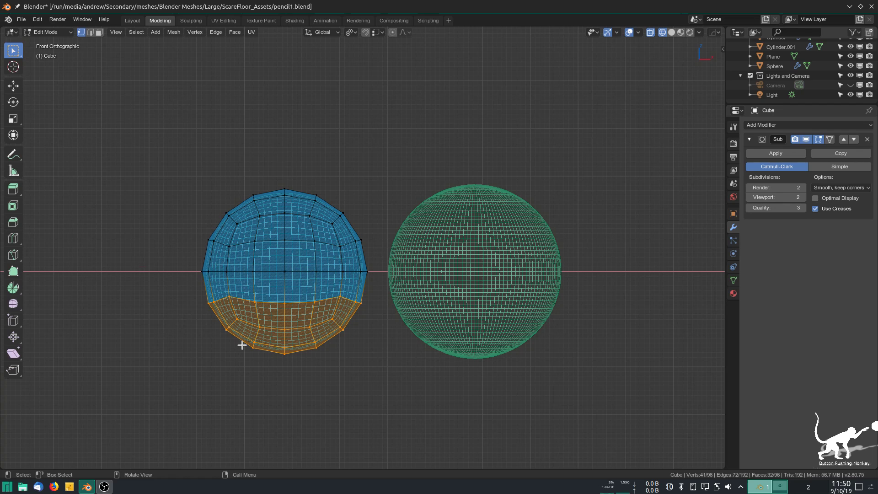
{"action": "key", "text": "x"}
{"action": "left_click", "coordinate": [222, 277]}
Step: Extrude the dome's open bottom ring about 4.84 m downward along Z
{"action": "scroll", "coordinate": [249, 275], "scroll_direction": "down", "scroll_amount": 3}
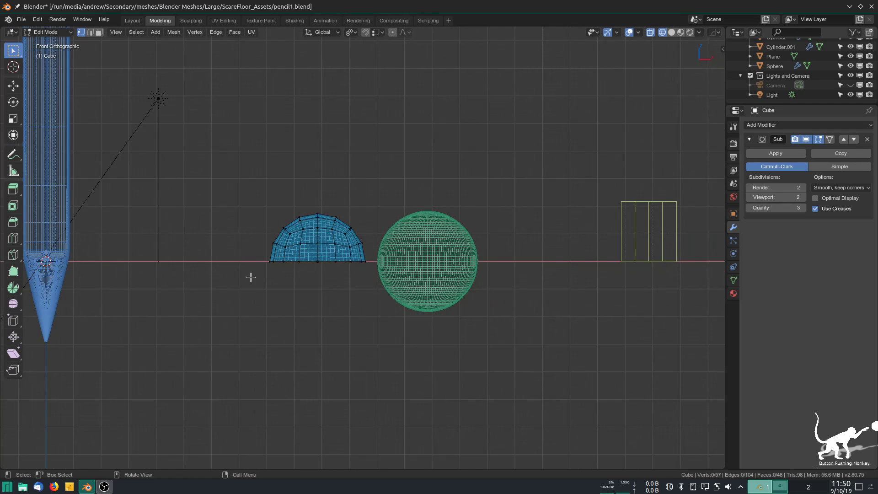
{"action": "left_click_drag", "start_coordinate": [260, 255], "coordinate": [373, 284]}
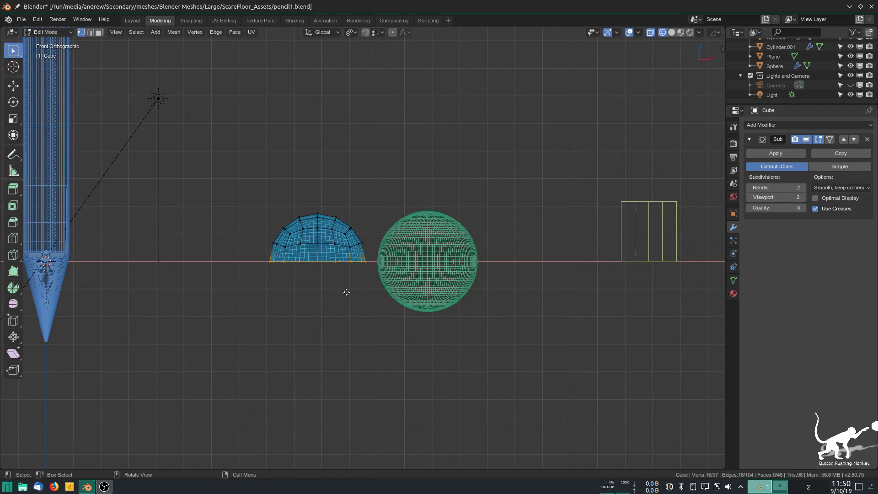
{"action": "key", "text": "e"}
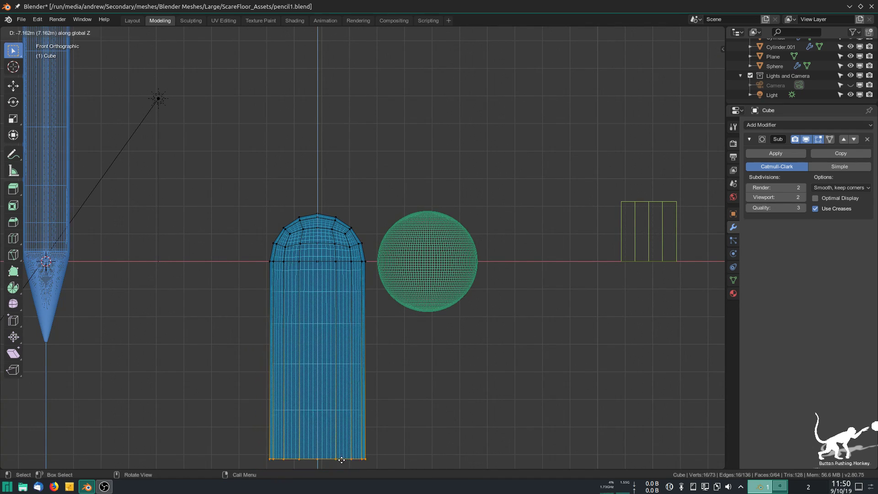
{"action": "left_click", "coordinate": [351, 425]}
{"action": "middle_click_drag", "start_coordinate": [351, 426], "coordinate": [333, 343]}
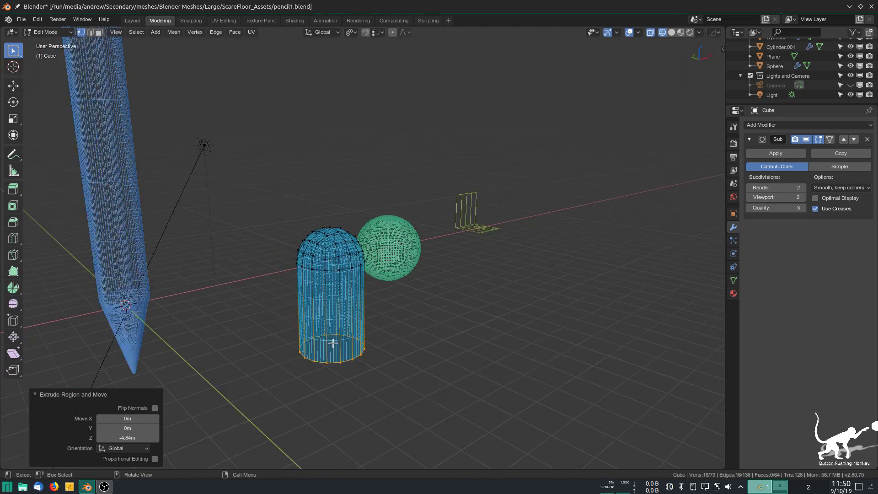
Step: Return to Object Mode and view the extruded dome in solid shading
{"action": "scroll", "coordinate": [333, 343], "scroll_direction": "down", "scroll_amount": 2}
{"action": "key", "text": "Tab"}
{"action": "scroll", "coordinate": [345, 308], "scroll_direction": "up", "scroll_amount": 3}
{"action": "key", "text": "z"}
{"action": "middle_click_drag", "start_coordinate": [425, 326], "coordinate": [287, 258]}
{"action": "scroll", "coordinate": [288, 258], "scroll_direction": "up", "scroll_amount": 4}
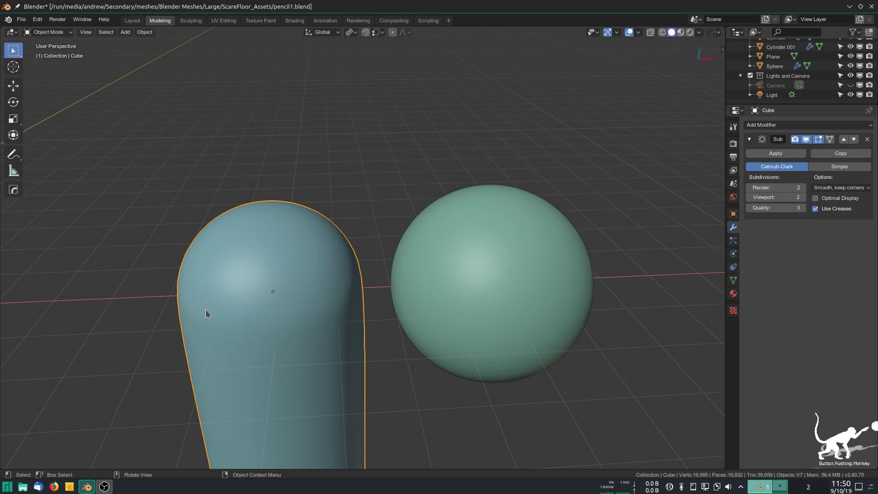
Step: Preview a loop cut on the extruded dome in Edit Mode and return to Object Mode without cutting
{"action": "key", "text": "Tab"}
{"action": "middle_click_drag", "start_coordinate": [224, 314], "coordinate": [227, 311]}
{"action": "key", "text": "ctrl+r"}
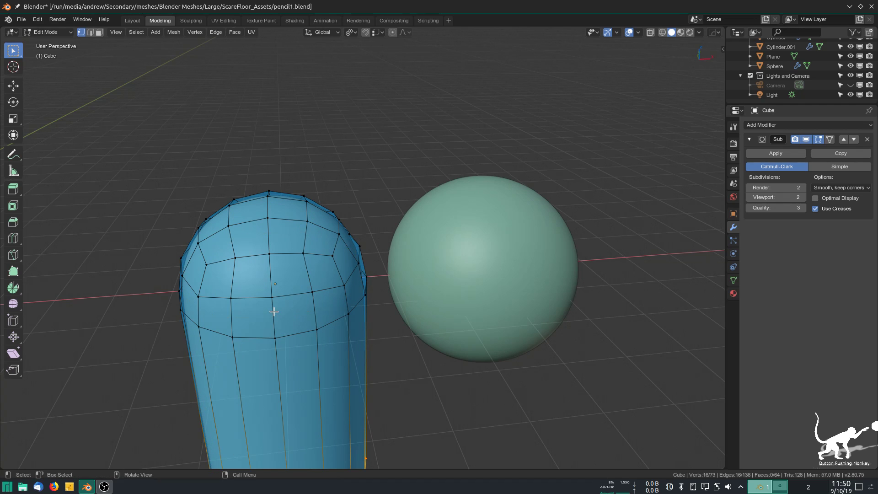
{"action": "key", "text": "Tab"}
Step: Open the UV sphere in Edit Mode with nothing selected, preview a loop cut around it and cancel it
{"action": "left_click", "coordinate": [494, 282]}
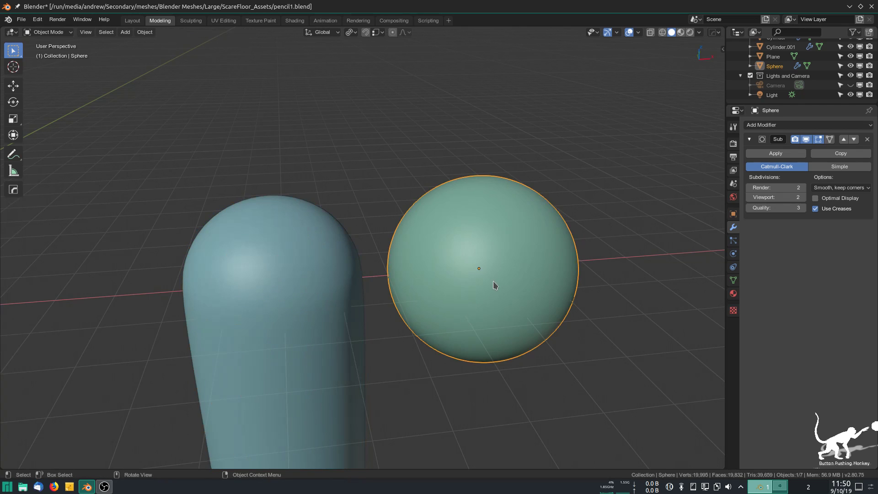
{"action": "key", "text": "Tab"}
{"action": "middle_click_drag", "start_coordinate": [493, 281], "coordinate": [484, 298]}
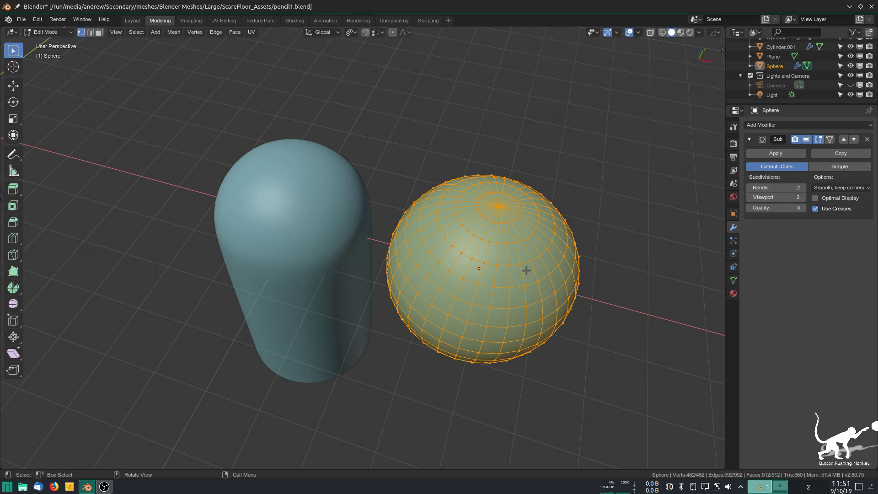
{"action": "key", "text": "alt+a"}
{"action": "key", "text": "ctrl+r"}
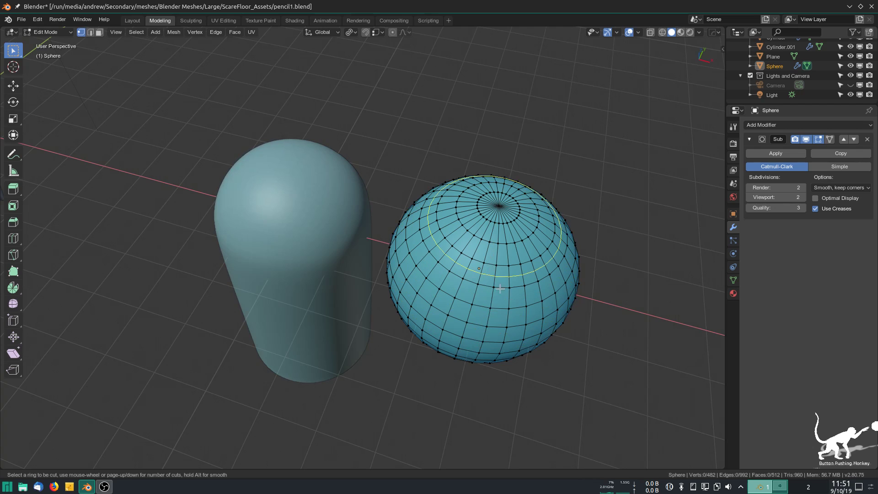
{"action": "key", "text": "Escape"}
Step: Examine the mesh topology around the UV sphere's top pole up close
{"action": "middle_click_drag", "start_coordinate": [529, 383], "coordinate": [537, 349]}
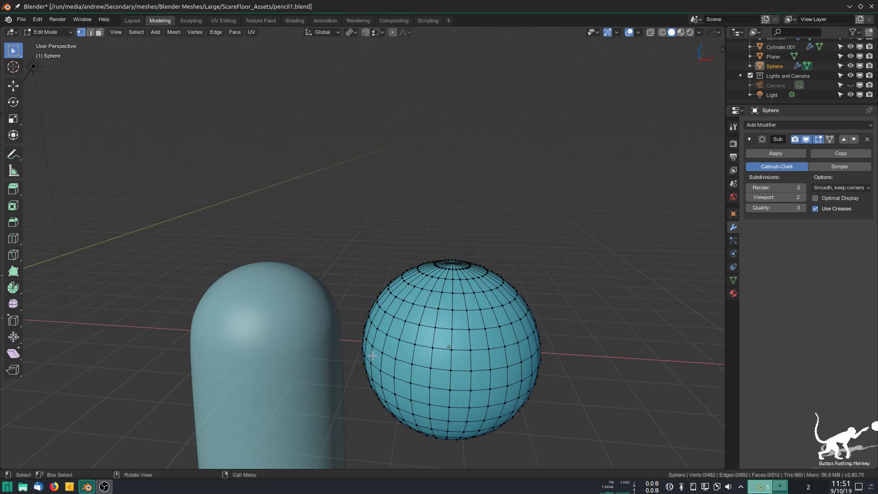
{"action": "middle_click_drag", "start_coordinate": [479, 305], "coordinate": [483, 222]}
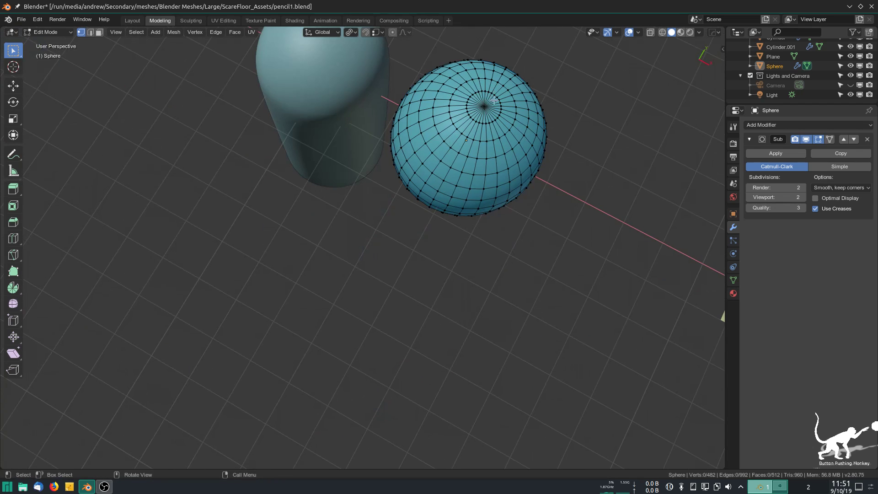
{"action": "scroll", "coordinate": [491, 149], "scroll_direction": "up", "scroll_amount": 2}
{"action": "middle_click_drag", "start_coordinate": [517, 131], "coordinate": [367, 279], "text": "shift"}
{"action": "scroll", "coordinate": [367, 279], "scroll_direction": "up", "scroll_amount": 3}
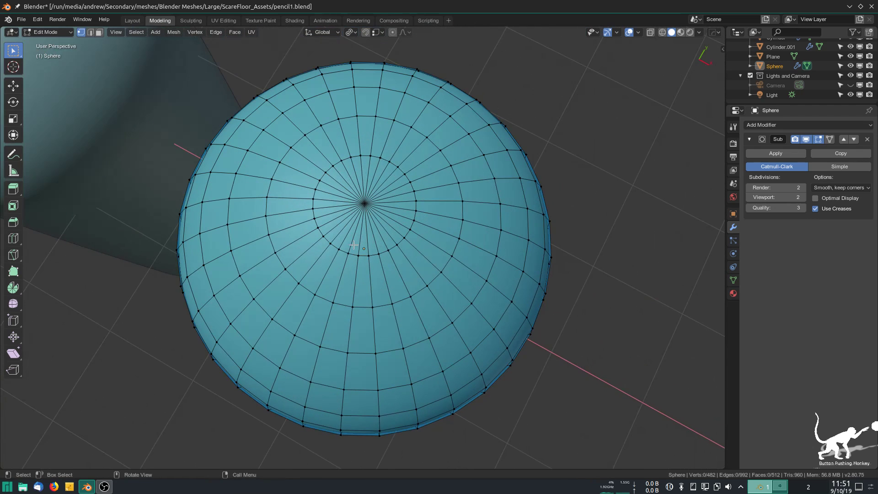
Step: Switch from the UV sphere to editing the cube-based dome in top view and start a loop cut on it without cutting
{"action": "key", "text": "KP_7"}
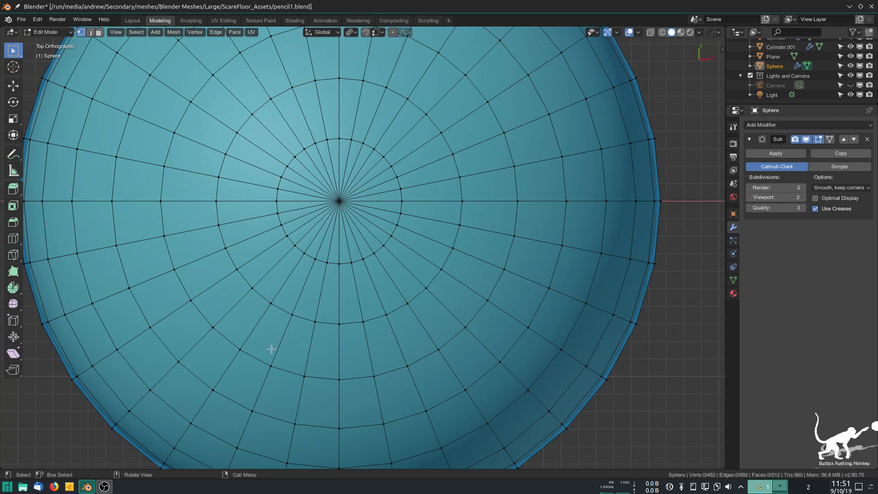
{"action": "scroll", "coordinate": [158, 258], "scroll_direction": "down", "scroll_amount": 9}
{"action": "middle_click_drag", "start_coordinate": [213, 258], "coordinate": [355, 261], "text": "shift"}
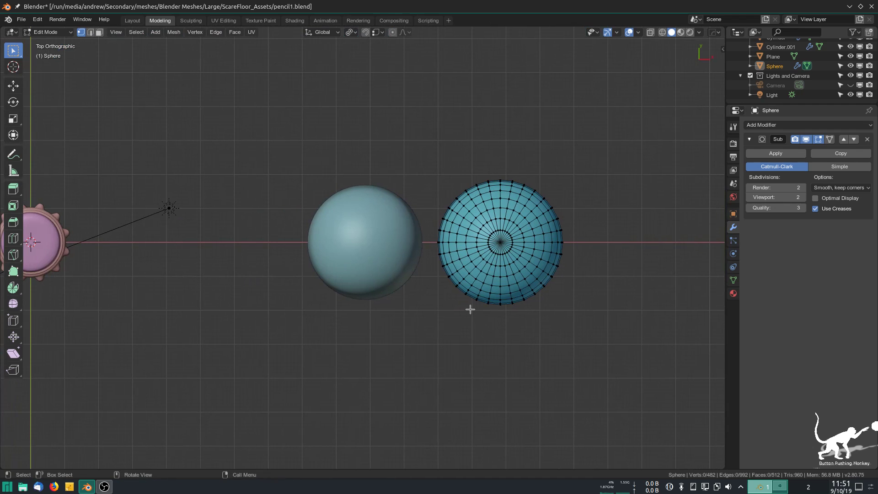
{"action": "key", "text": "Tab"}
{"action": "left_click", "coordinate": [370, 259]}
{"action": "key", "text": "Tab"}
{"action": "scroll", "coordinate": [348, 162], "scroll_direction": "up", "scroll_amount": 3}
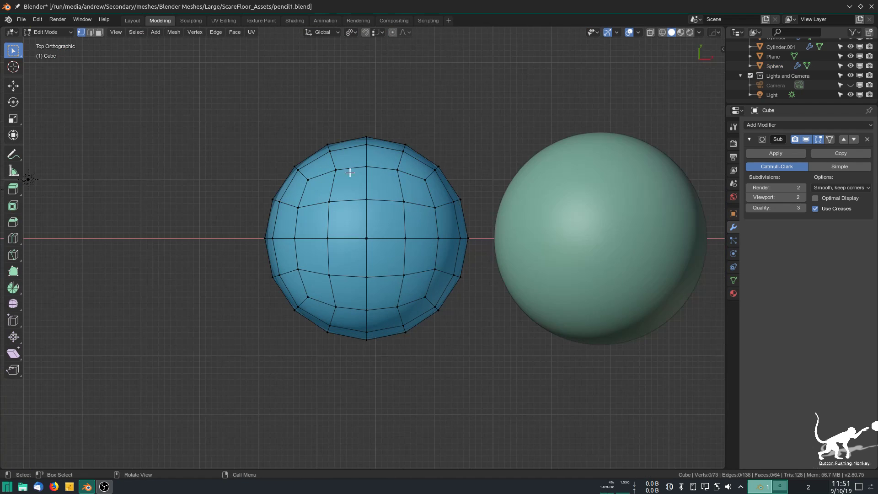
{"action": "key", "text": "ctrl+r"}
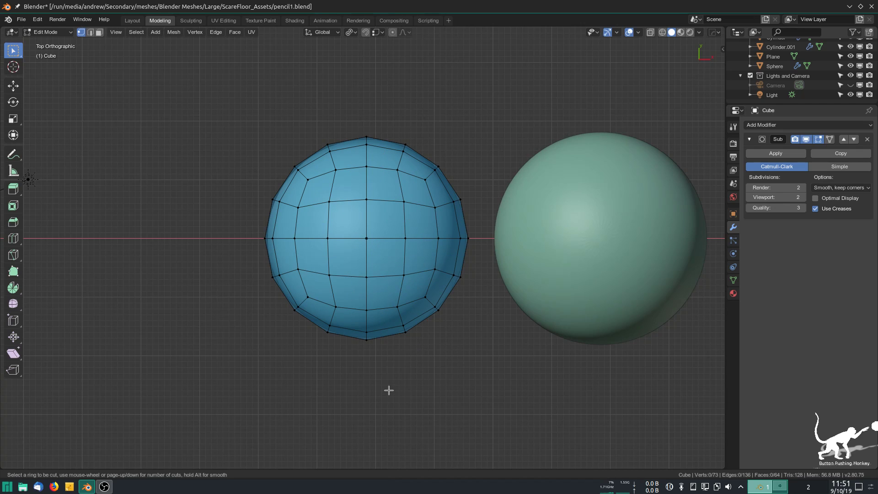
{"action": "key", "text": "Escape"}
Step: Select the four faces at the very top of the dome and flatten them with LoopTools Flatten
{"action": "middle_click_drag", "start_coordinate": [139, 295], "coordinate": [335, 308], "text": "shift"}
{"action": "middle_click_drag", "start_coordinate": [122, 357], "coordinate": [166, 264]}
{"action": "mouse_move", "coordinate": [95, 249]}
{"action": "middle_mouse_down", "text": "shift"}
{"action": "mouse_move", "coordinate": [622, 418]}
{"action": "mouse_move", "coordinate": [531, 369]}
{"action": "mouse_move", "coordinate": [480, 288]}
{"action": "middle_mouse_up", "text": "shift"}
{"action": "scroll", "coordinate": [415, 98], "scroll_direction": "down", "scroll_amount": 2}
{"action": "scroll", "coordinate": [416, 97], "scroll_direction": "down", "scroll_amount": 2}
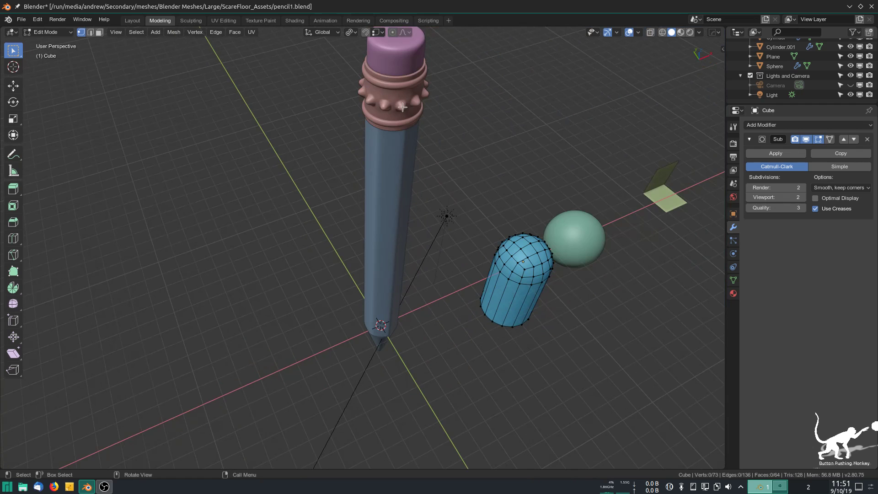
{"action": "middle_click_drag", "start_coordinate": [528, 296], "coordinate": [402, 314], "text": "shift"}
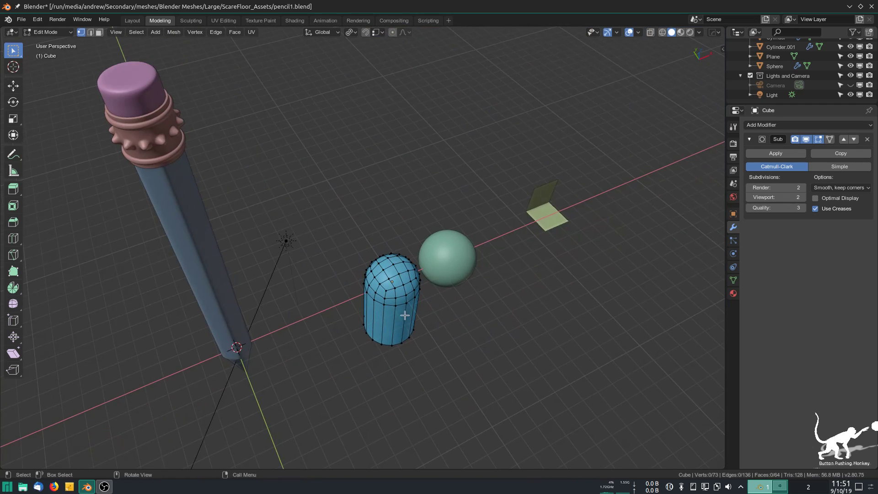
{"action": "scroll", "coordinate": [403, 314], "scroll_direction": "up", "scroll_amount": 5}
{"action": "middle_click_drag", "start_coordinate": [473, 321], "coordinate": [405, 281], "text": "shift"}
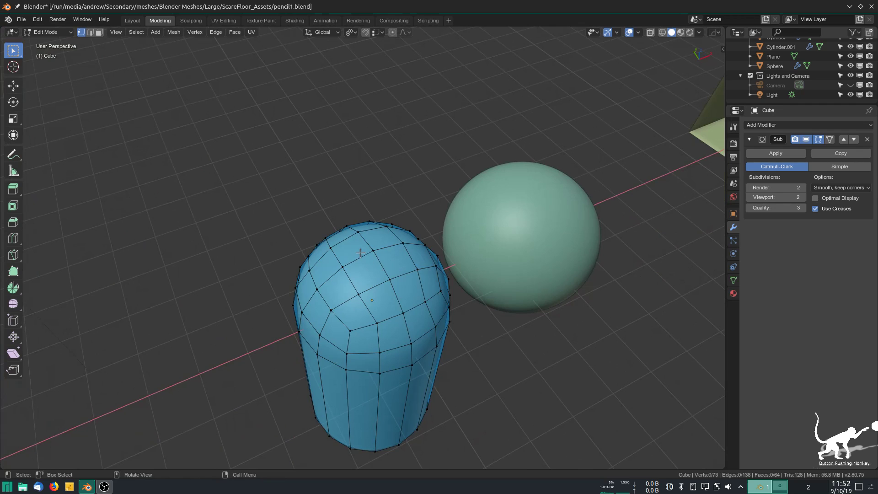
{"action": "key", "text": "3"}
{"action": "left_click", "coordinate": [359, 250]}
{"action": "left_click", "coordinate": [367, 272], "text": "shift"}
{"action": "left_click", "coordinate": [397, 260], "text": "shift"}
{"action": "left_click", "coordinate": [383, 241], "text": "shift"}
{"action": "right_click", "coordinate": [382, 248]}
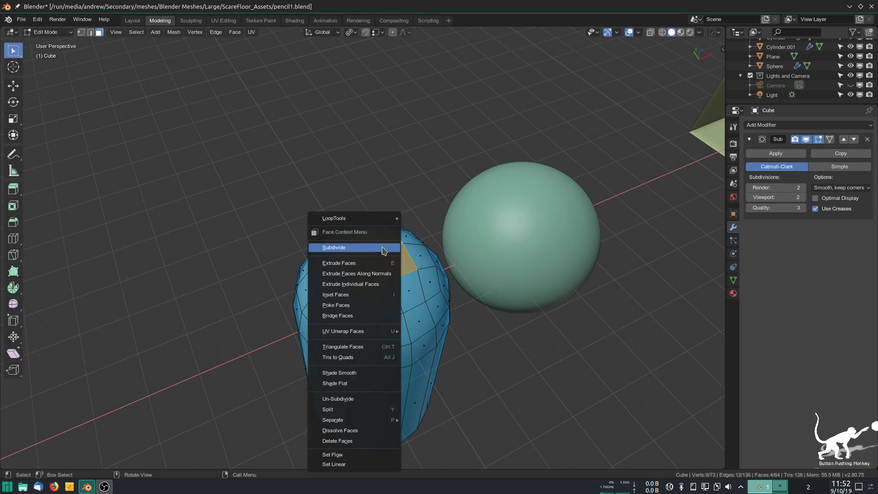
{"action": "mouse_move", "coordinate": [365, 219]}
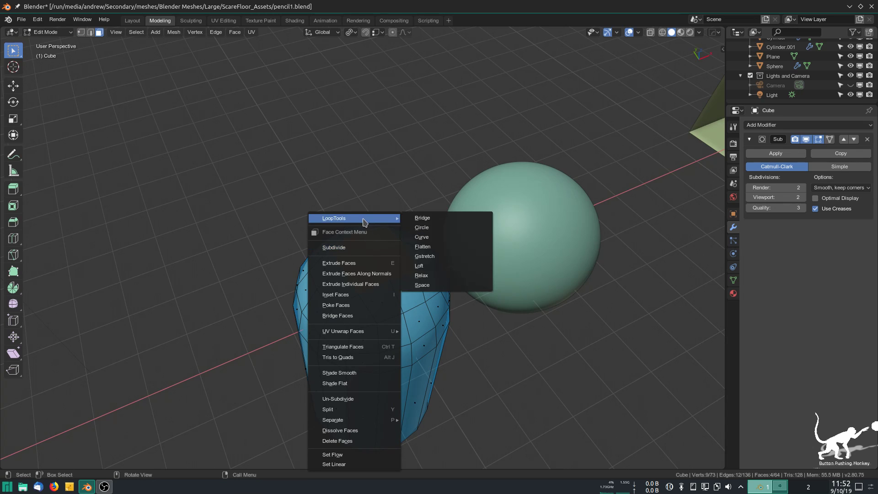
{"action": "left_click", "coordinate": [432, 247]}
Step: Extrude the four flattened faces upward into a square neck and add a loop cut near the neck's base
{"action": "middle_click_drag", "start_coordinate": [388, 297], "coordinate": [385, 289]}
{"action": "key", "text": "e"}
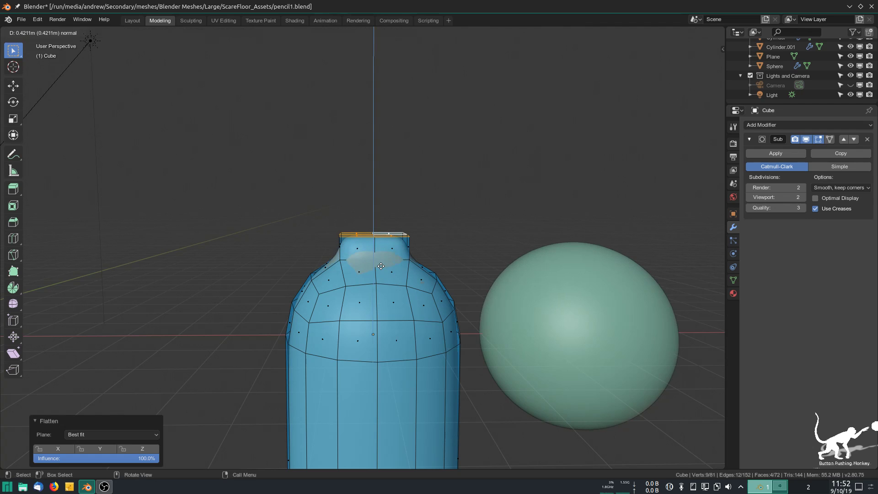
{"action": "left_click", "coordinate": [377, 251]}
{"action": "middle_click_drag", "start_coordinate": [376, 249], "coordinate": [398, 268]}
{"action": "key", "text": "ctrl+r"}
{"action": "left_click", "coordinate": [368, 250]}
{"action": "left_click", "coordinate": [369, 254]}
{"action": "key", "text": "Tab"}
{"action": "scroll", "coordinate": [390, 238], "scroll_direction": "up", "scroll_amount": 4}
{"action": "key", "text": "Tab"}
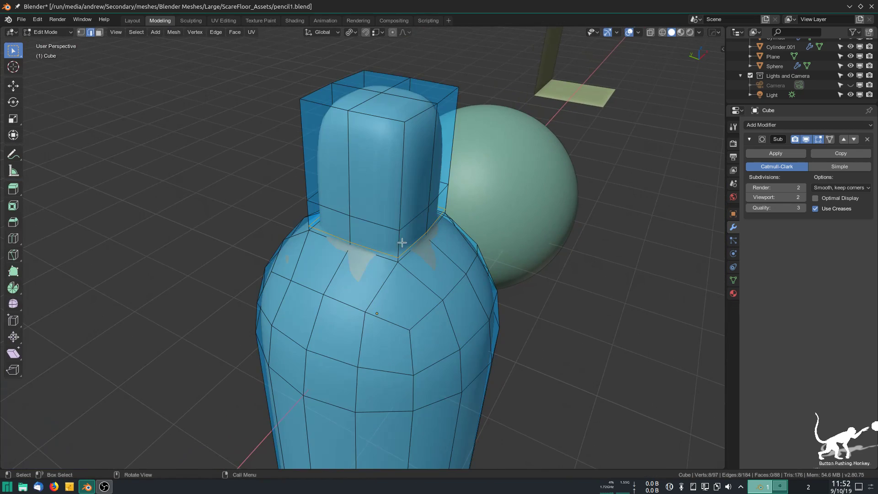
Step: Select the outer edge loop at the top of the neck and make it round with LoopTools Circle
{"action": "middle_click_drag", "start_coordinate": [455, 223], "coordinate": [444, 236]}
{"action": "scroll", "coordinate": [444, 237], "scroll_direction": "down", "scroll_amount": 3}
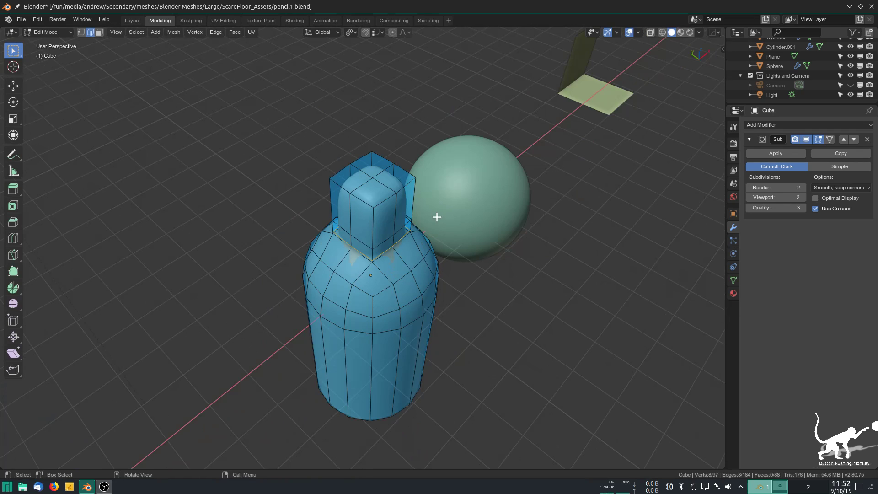
{"action": "key", "text": "1"}
{"action": "left_click", "coordinate": [381, 202], "text": "alt"}
{"action": "left_click", "coordinate": [349, 187], "text": "alt+shift"}
{"action": "left_click", "coordinate": [344, 169], "text": "alt+shift"}
{"action": "left_click", "coordinate": [358, 163], "text": "alt+shift"}
{"action": "left_click", "coordinate": [352, 156], "text": "alt+shift"}
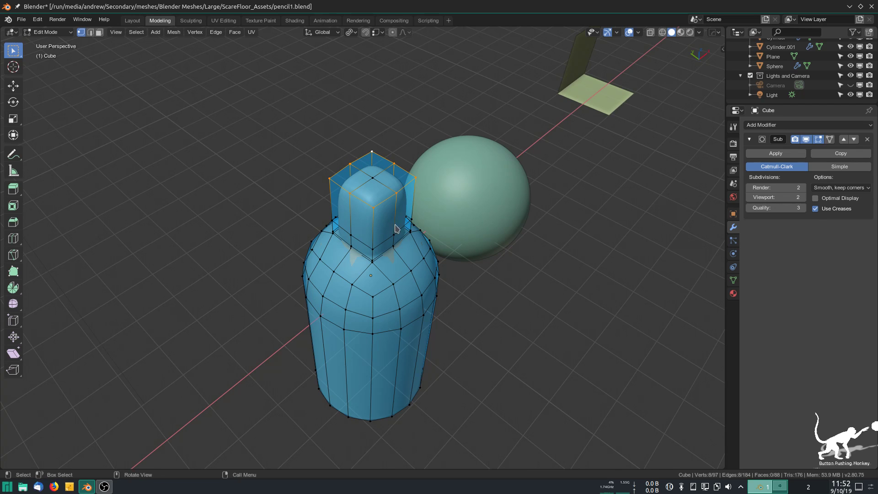
{"action": "right_click", "coordinate": [383, 196]}
{"action": "mouse_move", "coordinate": [384, 197]}
{"action": "left_click", "coordinate": [450, 203]}
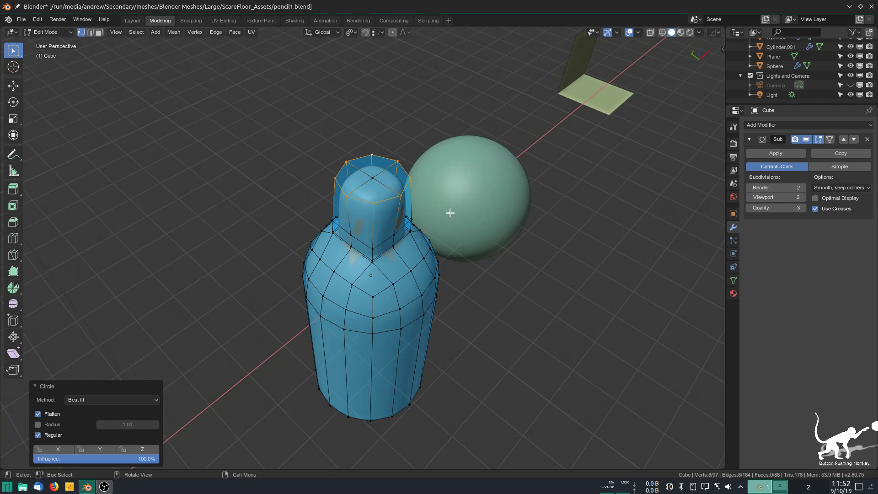
Step: Round the edge loop just above the neck's base with LoopTools Circle and check the shape in Object Mode
{"action": "scroll", "coordinate": [450, 206], "scroll_direction": "up", "scroll_amount": 3}
{"action": "left_click", "coordinate": [381, 249], "text": "alt"}
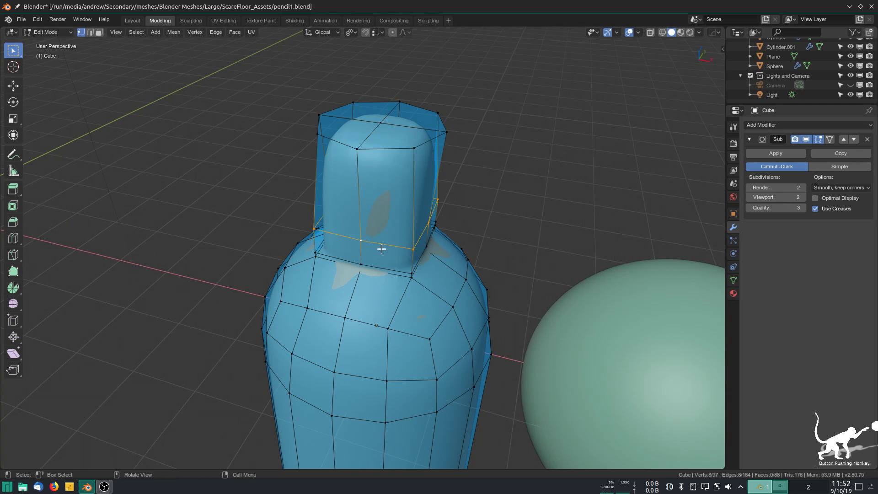
{"action": "right_click", "coordinate": [381, 249]}
{"action": "mouse_move", "coordinate": [370, 192]}
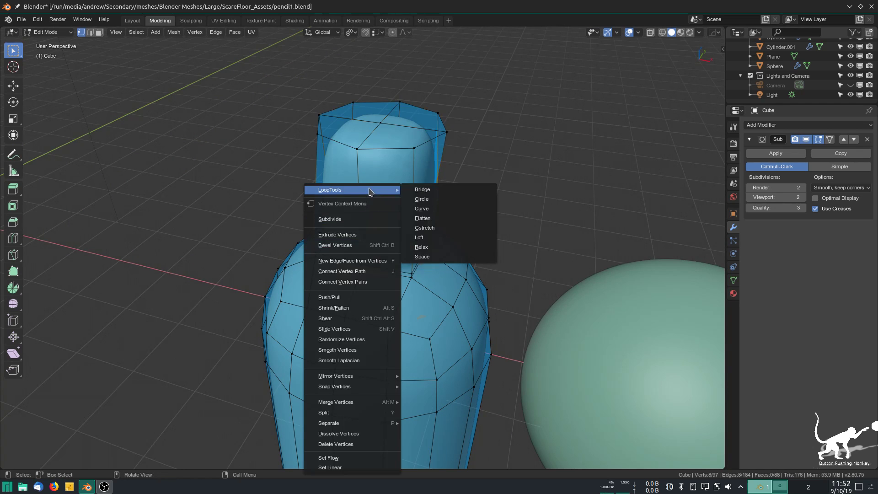
{"action": "left_click", "coordinate": [421, 199]}
{"action": "middle_click_drag", "start_coordinate": [402, 255], "coordinate": [404, 277]}
{"action": "key", "text": "Tab"}
{"action": "middle_click_drag", "start_coordinate": [459, 298], "coordinate": [397, 233]}
{"action": "key", "text": "Tab"}
{"action": "middle_click_drag", "start_coordinate": [356, 208], "coordinate": [366, 224]}
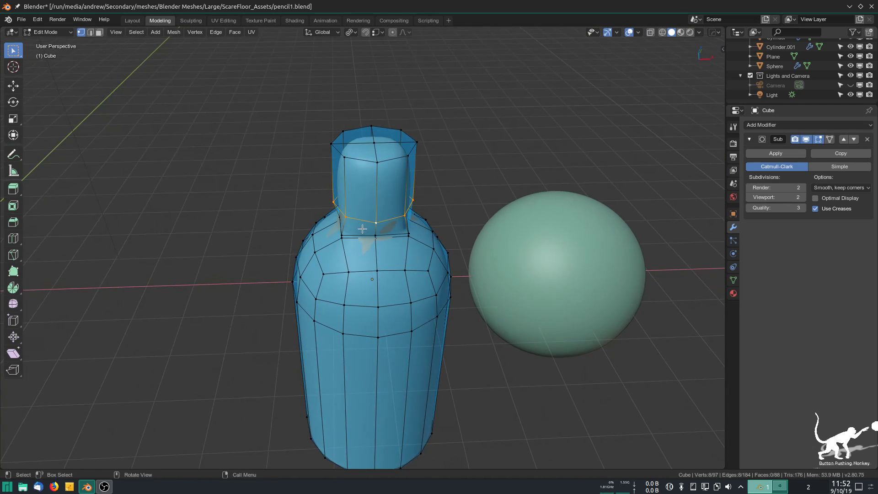
Step: Round the two edge loops where the neck meets the dome with LoopTools Circle and check the shape in Object Mode
{"action": "scroll", "coordinate": [373, 238], "scroll_direction": "up", "scroll_amount": 3}
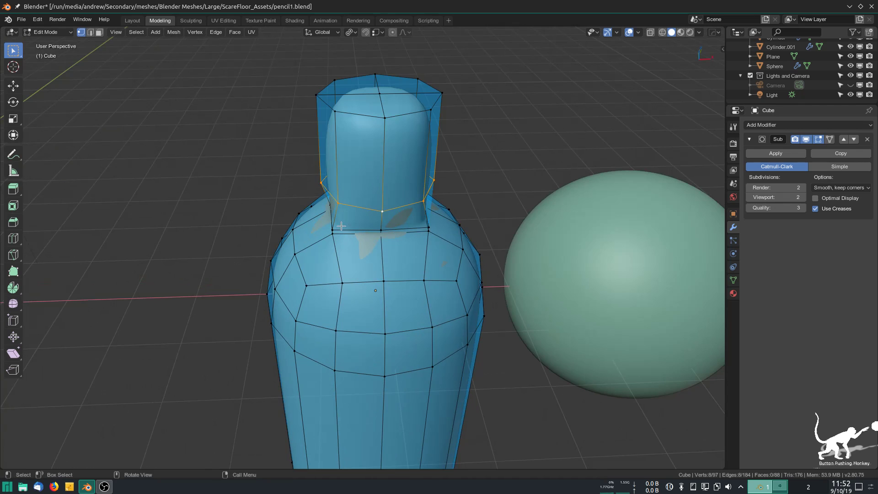
{"action": "left_click", "coordinate": [382, 232], "text": "alt"}
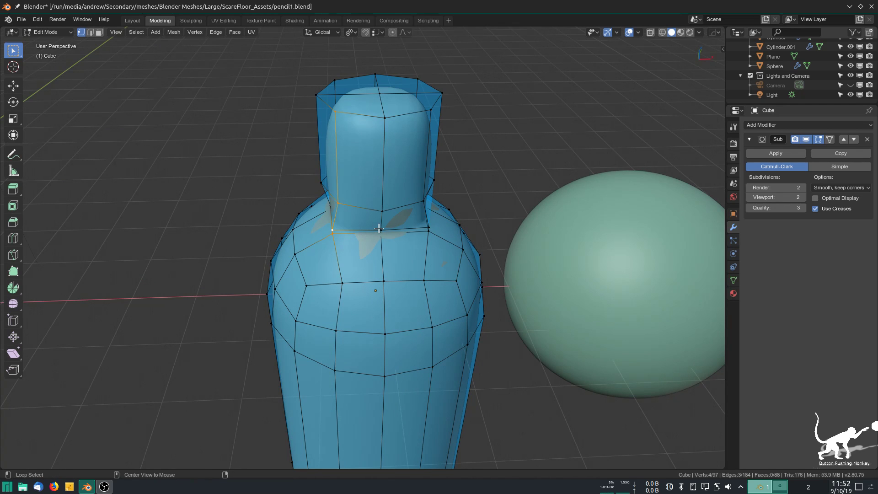
{"action": "left_click", "coordinate": [373, 233], "text": "alt"}
{"action": "middle_click_drag", "start_coordinate": [396, 238], "coordinate": [381, 246]}
{"action": "left_click", "coordinate": [381, 246], "text": "alt+shift"}
{"action": "middle_click_drag", "start_coordinate": [455, 231], "coordinate": [388, 264]}
{"action": "left_click", "coordinate": [422, 258], "text": "alt+shift"}
{"action": "middle_click_drag", "start_coordinate": [471, 242], "coordinate": [277, 192]}
{"action": "right_click", "coordinate": [277, 192]}
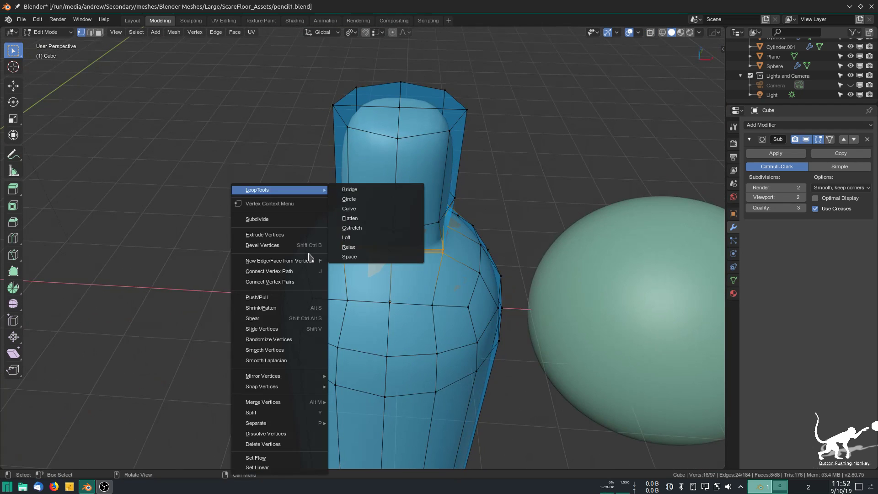
{"action": "mouse_move", "coordinate": [275, 194]}
{"action": "left_click", "coordinate": [349, 199]}
{"action": "middle_click_drag", "start_coordinate": [444, 229], "coordinate": [583, 236]}
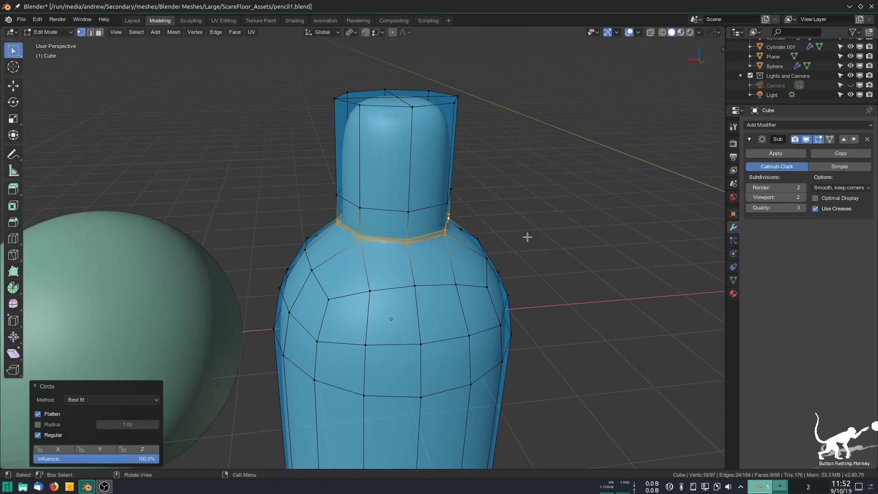
{"action": "key", "text": "Tab"}
{"action": "middle_click_drag", "start_coordinate": [378, 295], "coordinate": [384, 229]}
{"action": "key", "text": "Tab"}
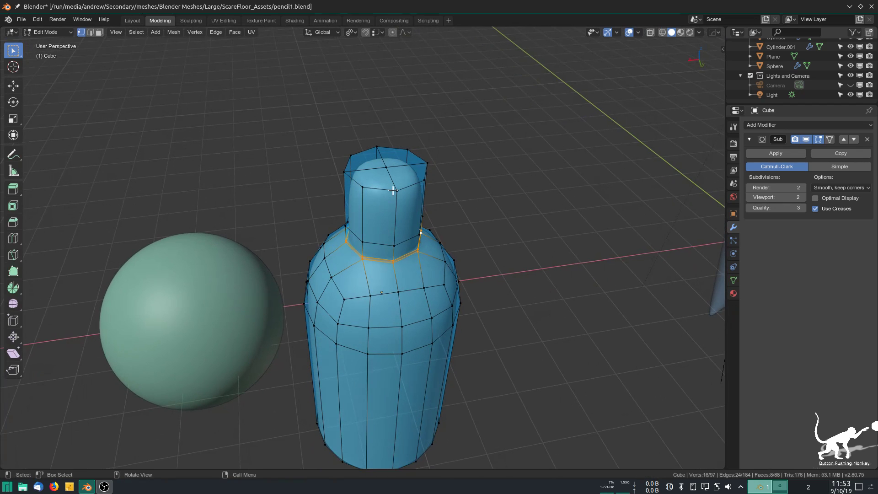
Step: Select the four faces on top of the neck and inset them together by about 0.078 m
{"action": "key", "text": "3"}
{"action": "left_click", "coordinate": [373, 180]}
{"action": "left_click", "coordinate": [405, 177], "text": "shift"}
{"action": "left_click", "coordinate": [405, 157], "text": "shift"}
{"action": "left_click", "coordinate": [379, 161], "text": "shift"}
{"action": "key", "text": "i"}
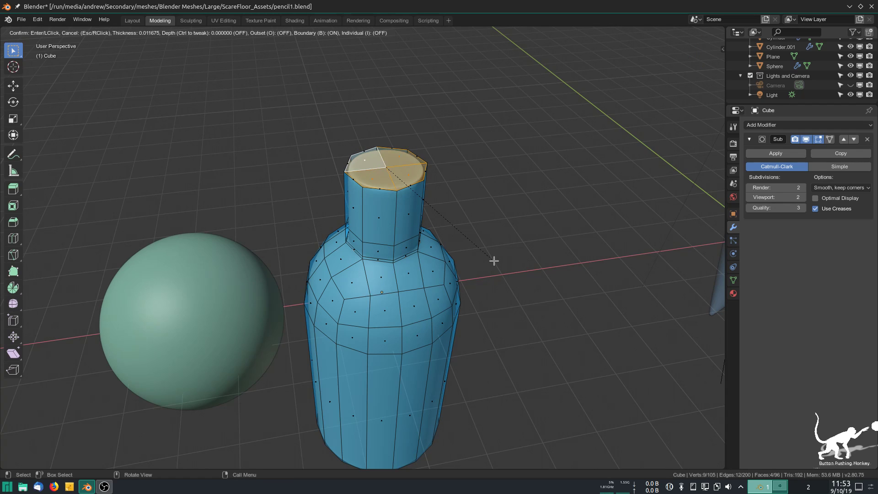
{"action": "key", "text": "i"}
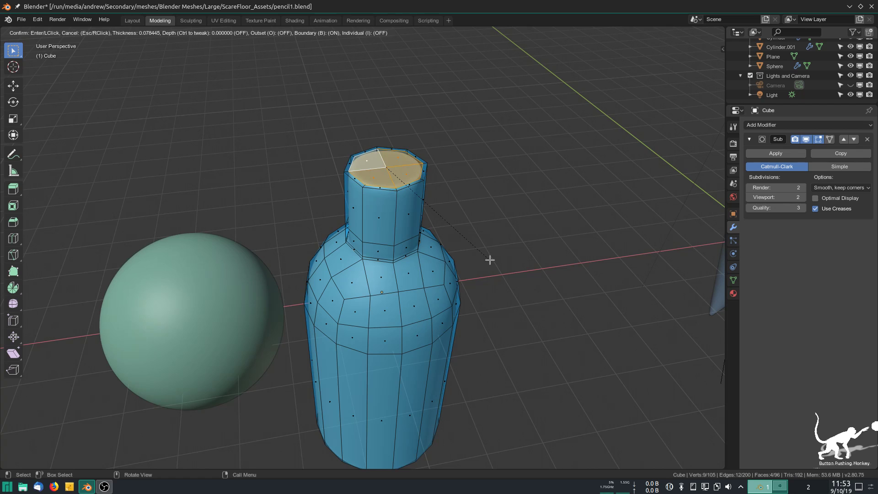
{"action": "left_click", "coordinate": [490, 260]}
Step: Add a supporting loop cut just below the neck's top rim and return to Object Mode
{"action": "key", "text": "ctrl+r"}
{"action": "left_click", "coordinate": [403, 224]}
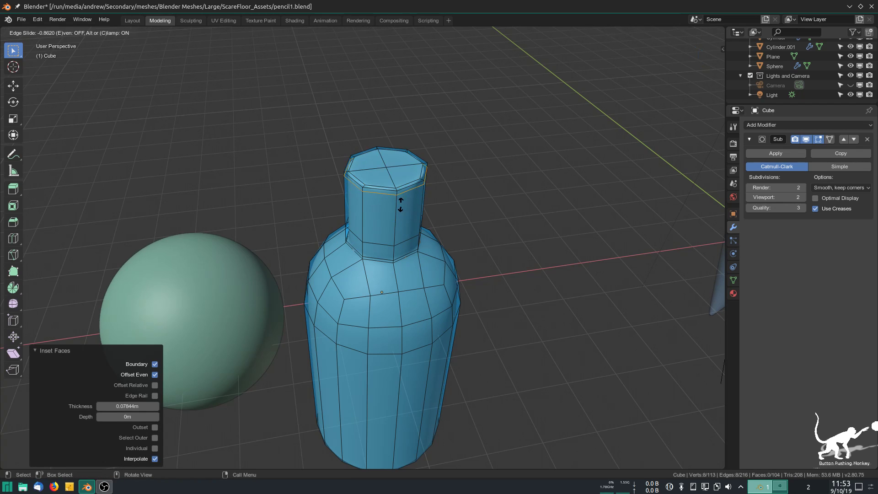
{"action": "left_click", "coordinate": [403, 202]}
{"action": "key", "text": "Tab"}
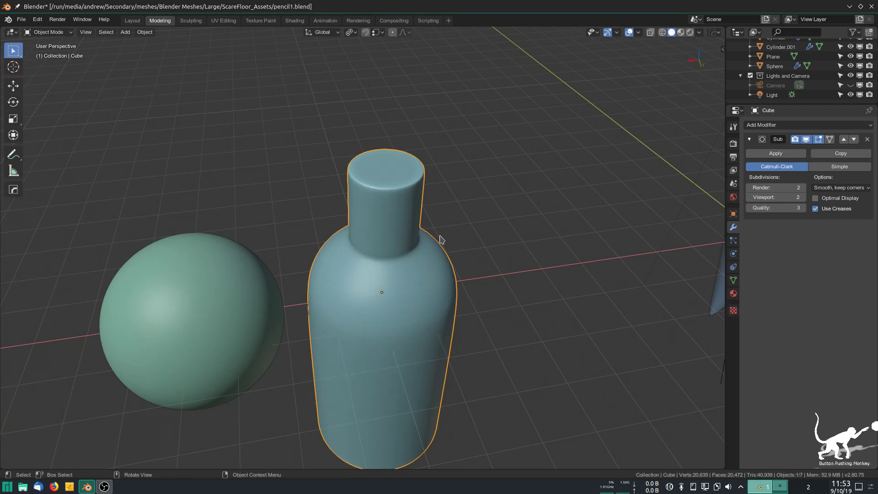
Step: Examine the smoothed bottle shape from above, below and the side in Object Mode
{"action": "middle_click_drag", "start_coordinate": [458, 245], "coordinate": [388, 177]}
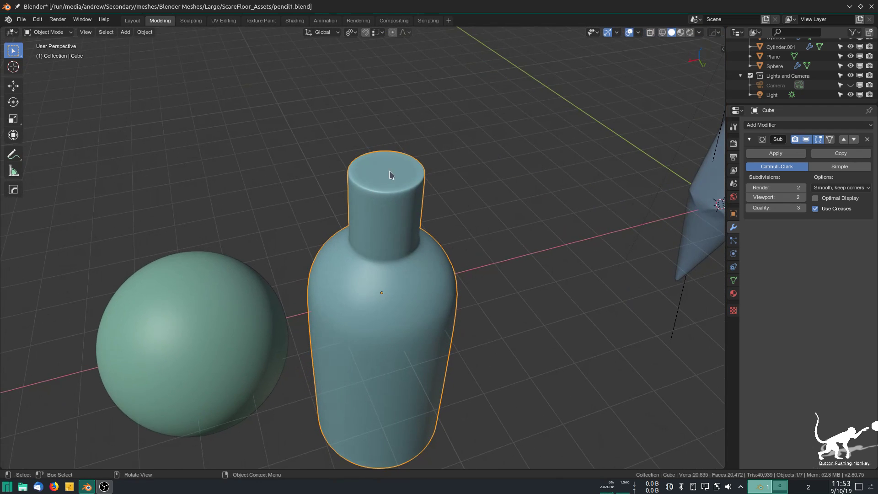
{"action": "scroll", "coordinate": [369, 268], "scroll_direction": "down", "scroll_amount": 4}
{"action": "mouse_move", "coordinate": [369, 268]}
{"action": "middle_mouse_down"}
{"action": "mouse_move", "coordinate": [397, 365]}
{"action": "mouse_move", "coordinate": [451, 314]}
{"action": "mouse_move", "coordinate": [608, 286]}
{"action": "mouse_move", "coordinate": [581, 287]}
{"action": "middle_mouse_up"}
{"action": "scroll", "coordinate": [352, 313], "scroll_direction": "down", "scroll_amount": 2}
{"action": "middle_click_drag", "start_coordinate": [353, 312], "coordinate": [385, 297]}
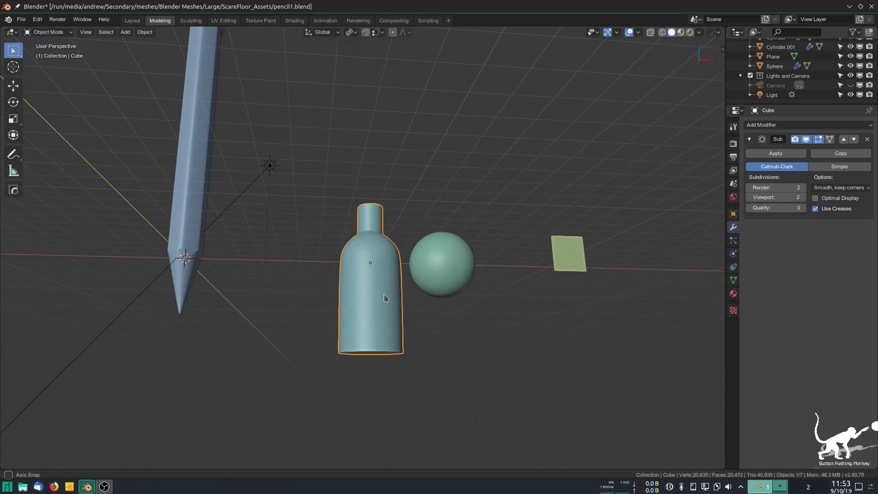
{"action": "scroll", "coordinate": [379, 249], "scroll_direction": "up", "scroll_amount": 4}
{"action": "middle_click_drag", "start_coordinate": [381, 339], "coordinate": [383, 390]}
{"action": "scroll", "coordinate": [380, 309], "scroll_direction": "up", "scroll_amount": 3}
Step: In Edit Mode, add a centred loop cut around the joint between neck and shoulder and scale it to about 0.957
{"action": "key", "text": "Tab"}
{"action": "scroll", "coordinate": [404, 250], "scroll_direction": "up", "scroll_amount": 4}
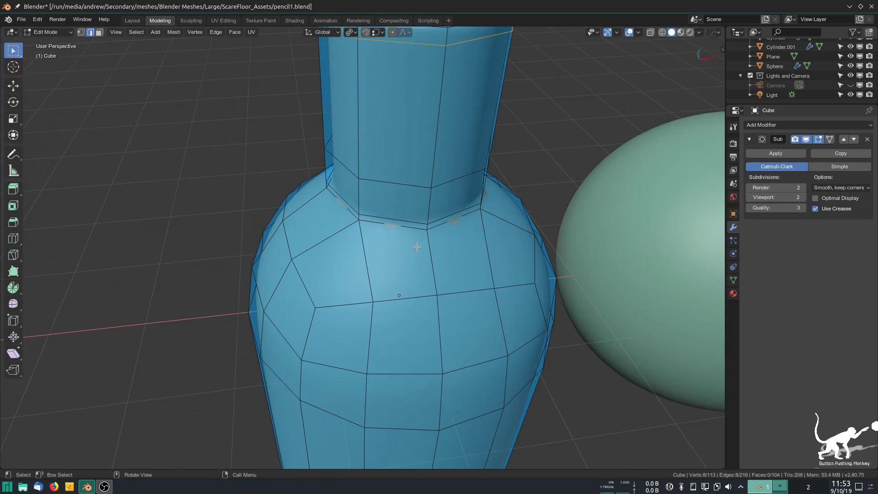
{"action": "key", "text": "ctrl+r"}
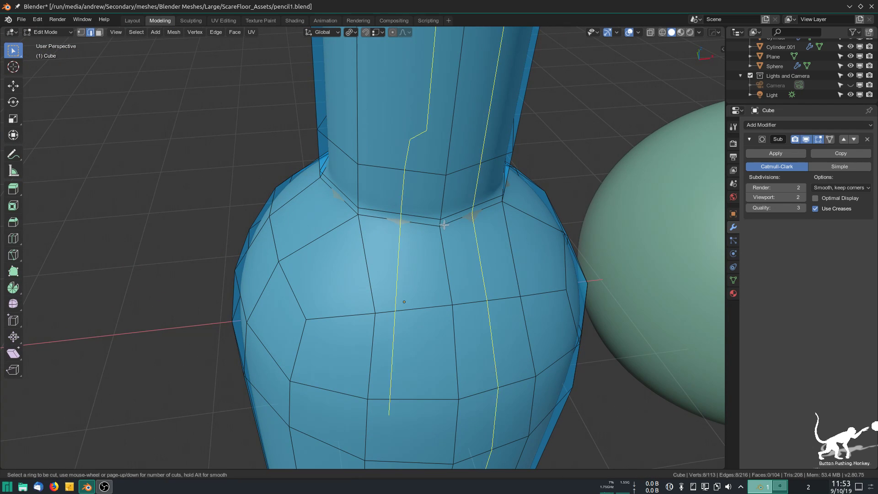
{"action": "left_click", "coordinate": [440, 223]}
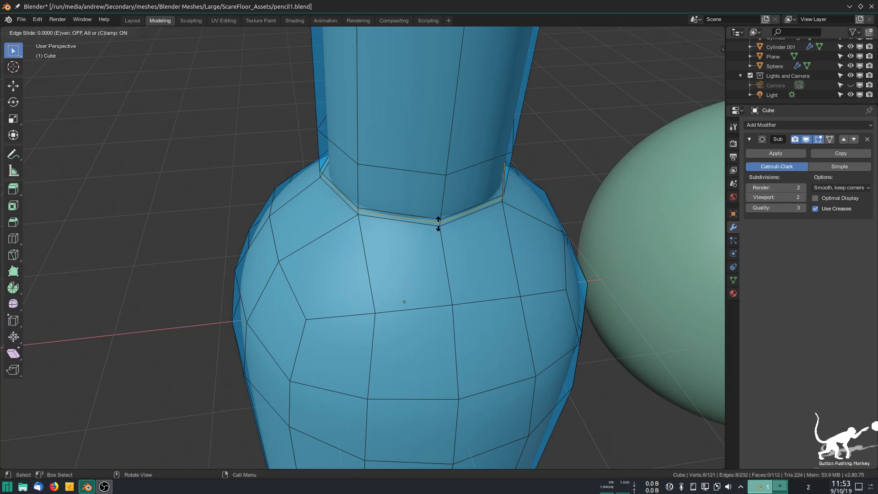
{"action": "right_click", "coordinate": [439, 223]}
{"action": "key", "text": "s"}
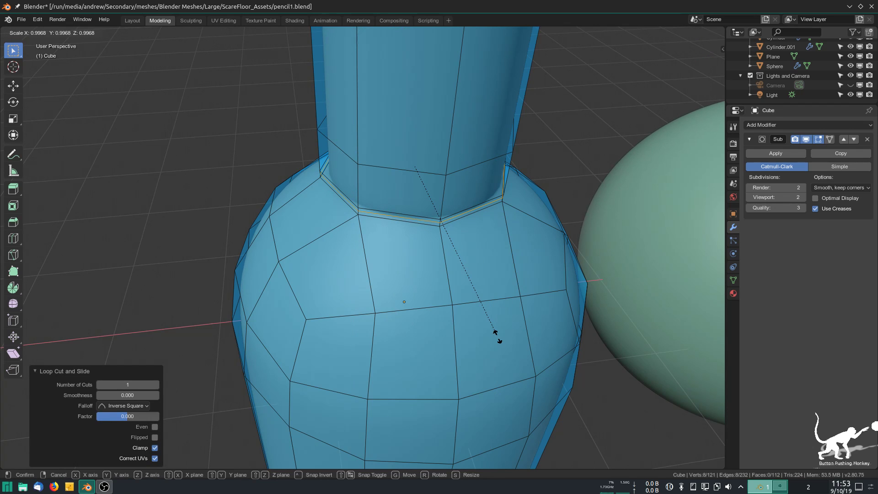
{"action": "left_click", "coordinate": [497, 331]}
Step: Add a loop cut on the lower neck and slide it down close to the joint, with a factor of about 0.9
{"action": "middle_click_drag", "start_coordinate": [496, 330], "coordinate": [411, 168]}
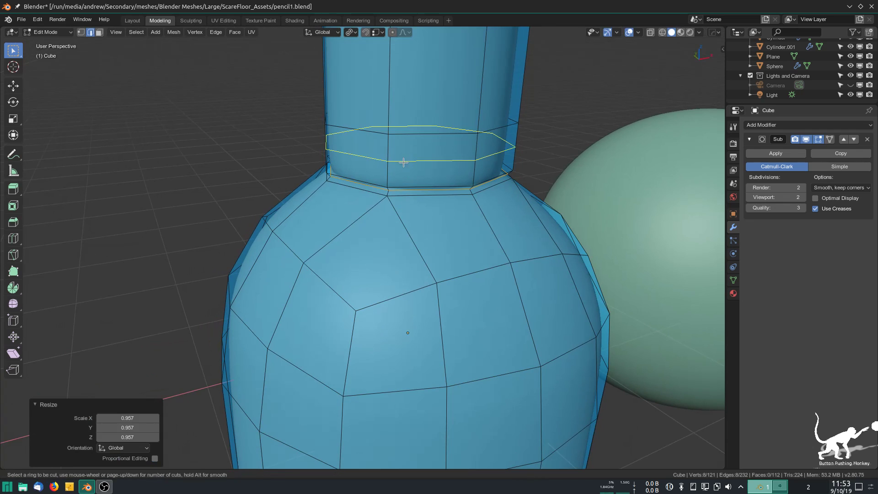
{"action": "key", "text": "g"}
{"action": "key", "text": "g"}
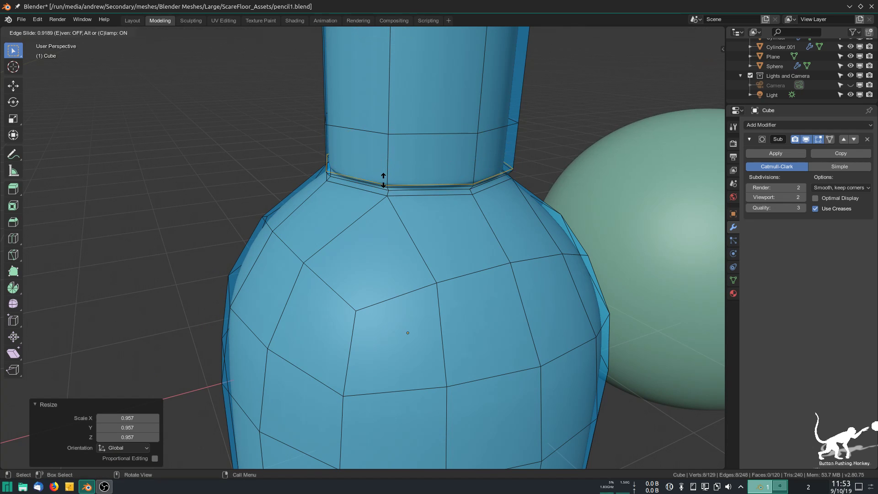
{"action": "left_click", "coordinate": [383, 181]}
Step: Add a loop cut in the narrow band at the neck-shoulder joint, slide it to about -0.12, and return to Object Mode
{"action": "scroll", "coordinate": [471, 242], "scroll_direction": "up", "scroll_amount": 3}
{"action": "middle_click_drag", "start_coordinate": [470, 242], "coordinate": [436, 223]}
{"action": "key", "text": "ctrl+r"}
{"action": "left_click", "coordinate": [380, 182]}
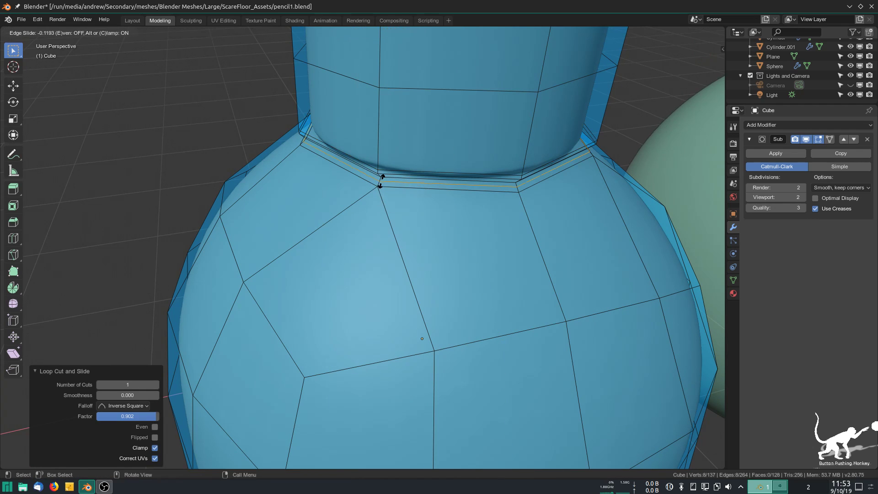
{"action": "left_click", "coordinate": [382, 181]}
{"action": "key", "text": "Tab"}
Step: In Edit Mode, select the vertex loop around the bottle's open bottom and fill it with a face
{"action": "scroll", "coordinate": [472, 215], "scroll_direction": "down", "scroll_amount": 8}
{"action": "middle_click_drag", "start_coordinate": [470, 243], "coordinate": [394, 368]}
{"action": "scroll", "coordinate": [391, 323], "scroll_direction": "down", "scroll_amount": 2}
{"action": "key", "text": "Tab"}
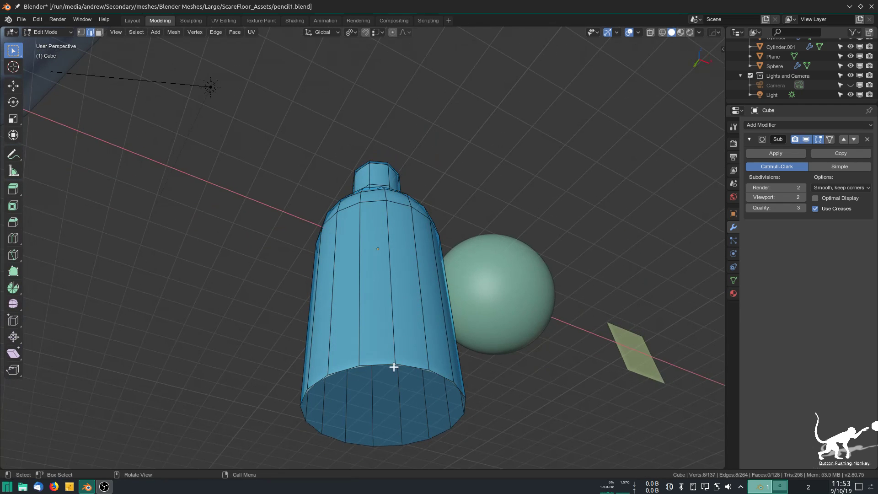
{"action": "key", "text": "1"}
{"action": "left_click", "coordinate": [395, 367], "text": "alt"}
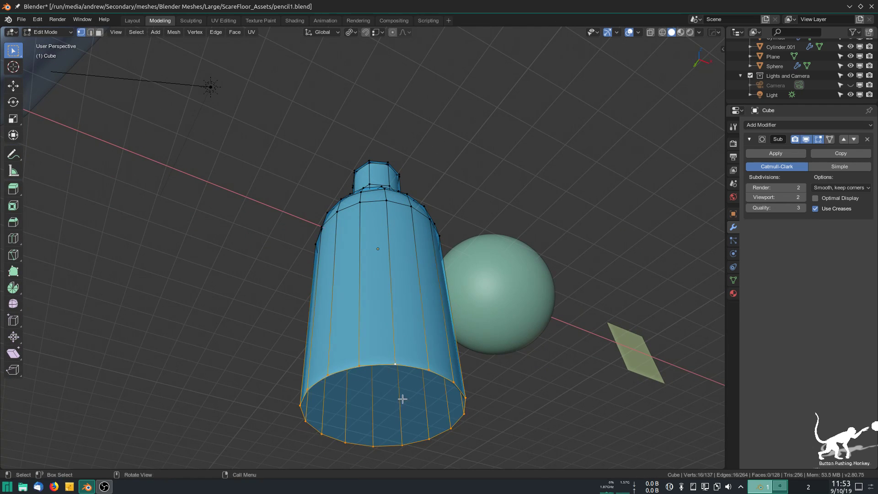
{"action": "key", "text": "f"}
Step: In face select mode, turn on proportional editing and inset the bottle's bottom face with a thickness of about 0.1355 m
{"action": "key", "text": "3"}
{"action": "key", "text": "o"}
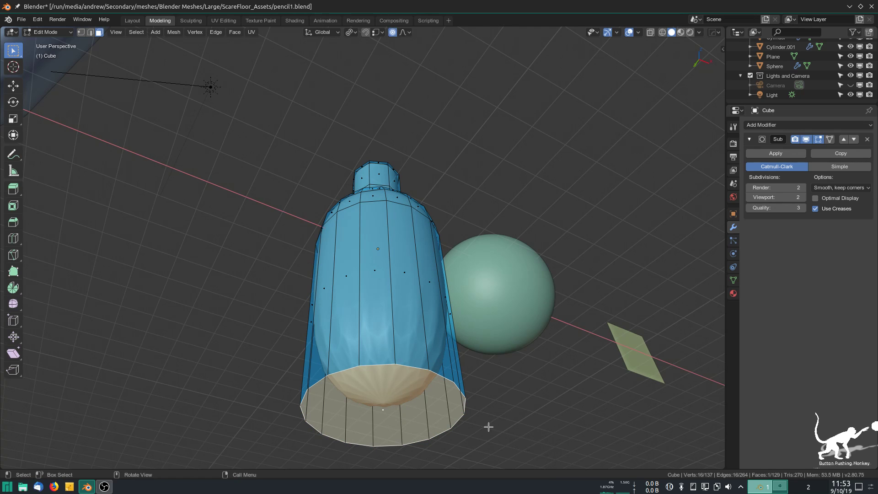
{"action": "key", "text": "i"}
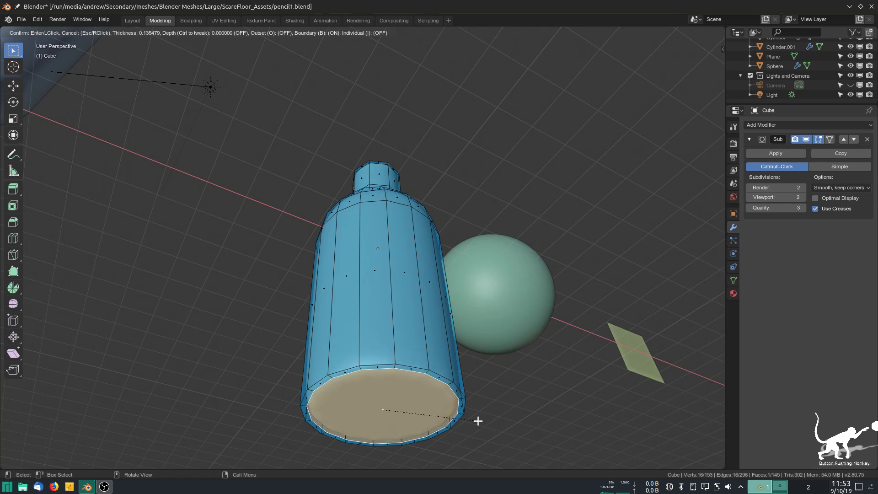
{"action": "left_click", "coordinate": [460, 392]}
Step: Add a loop cut around the body, slide it down to about -0.97 beside the bottom rim, and return to Object Mode
{"action": "key", "text": "ctrl+r"}
{"action": "left_click", "coordinate": [425, 321]}
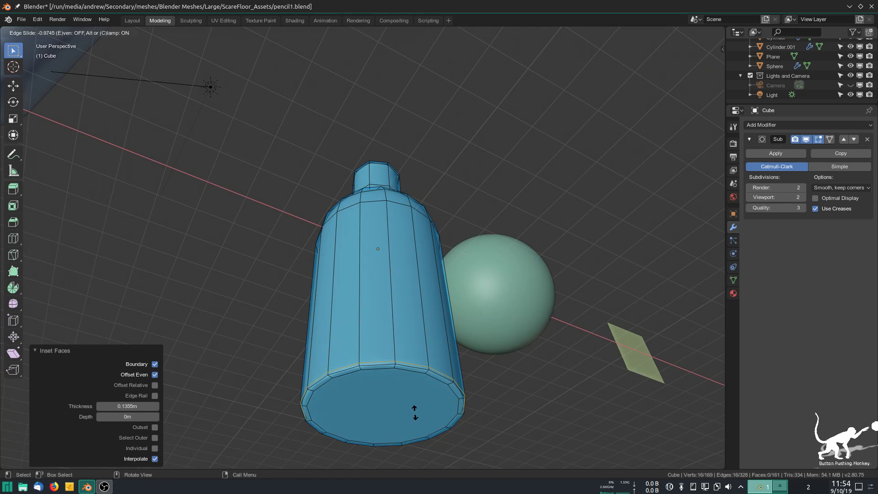
{"action": "left_click", "coordinate": [416, 409]}
{"action": "key", "text": "Tab"}
{"action": "scroll", "coordinate": [496, 340], "scroll_direction": "down", "scroll_amount": 2}
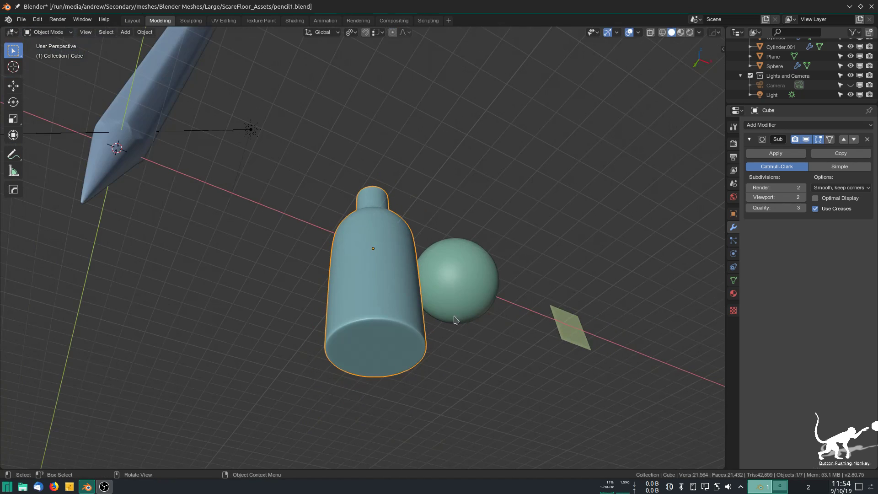
Step: Delete the green sphere and the leftover plane test object beside the bottle, and save the file
{"action": "middle_click_drag", "start_coordinate": [459, 311], "coordinate": [347, 332]}
{"action": "scroll", "coordinate": [389, 212], "scroll_direction": "up", "scroll_amount": 3}
{"action": "middle_click_drag", "start_coordinate": [388, 212], "coordinate": [408, 218]}
{"action": "scroll", "coordinate": [371, 248], "scroll_direction": "down", "scroll_amount": 2}
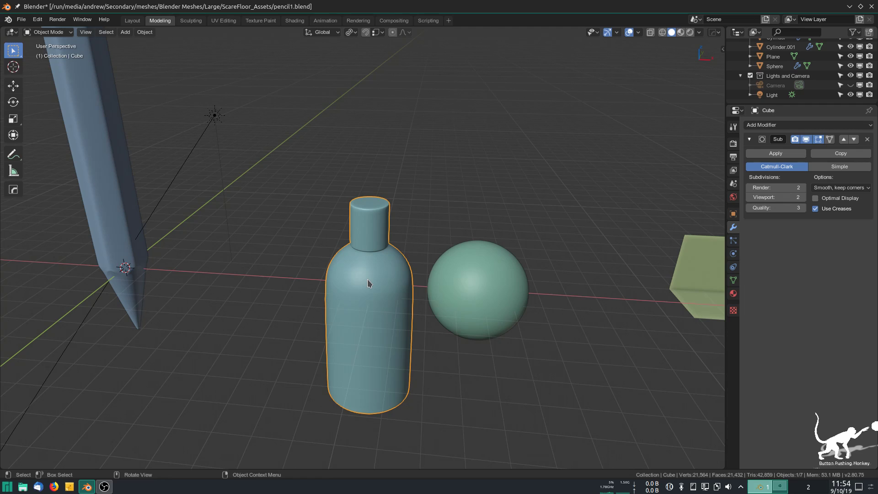
{"action": "left_click", "coordinate": [458, 323]}
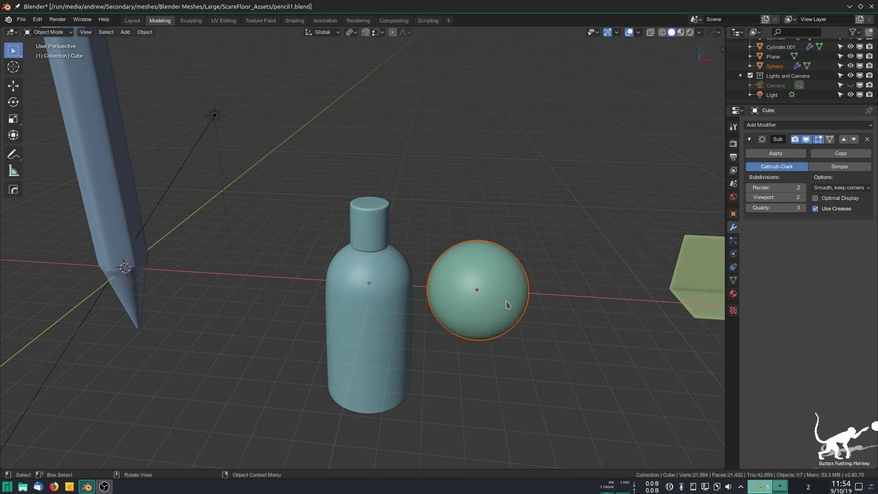
{"action": "key", "text": "Delete"}
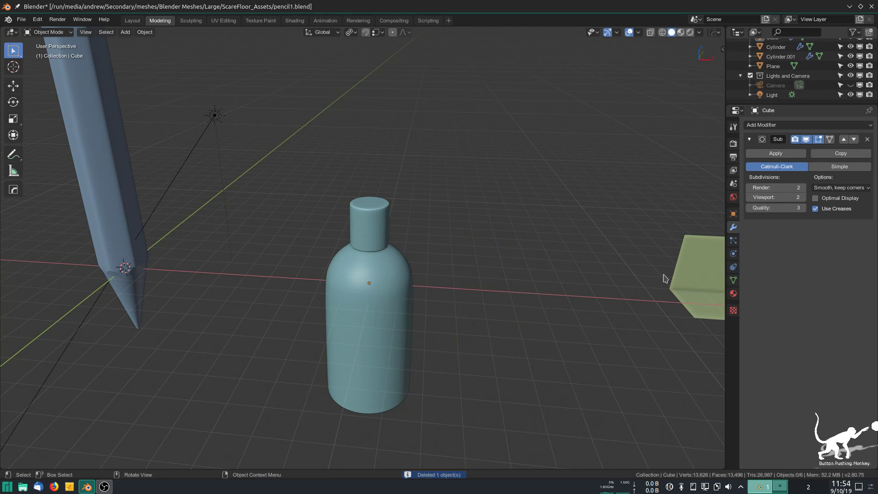
{"action": "left_click", "coordinate": [679, 269]}
{"action": "key", "text": "Delete"}
{"action": "middle_click_drag", "start_coordinate": [251, 231], "coordinate": [284, 250]}
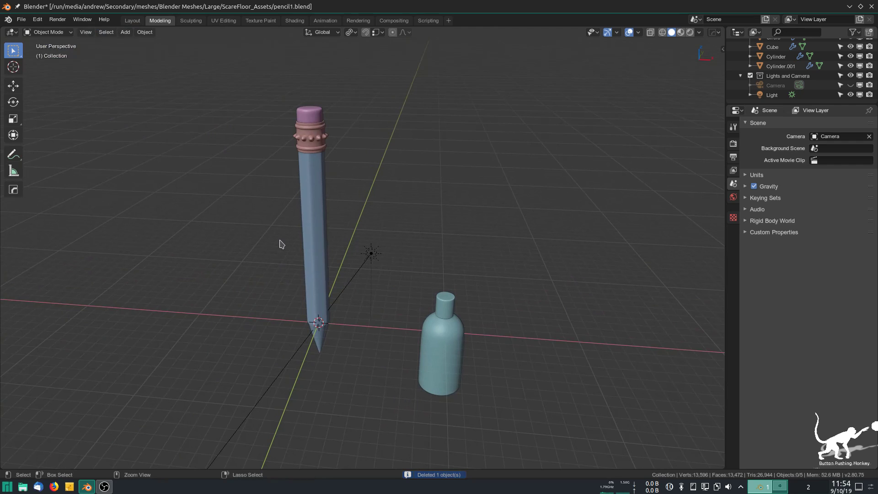
{"action": "key", "text": "ctrl+s"}
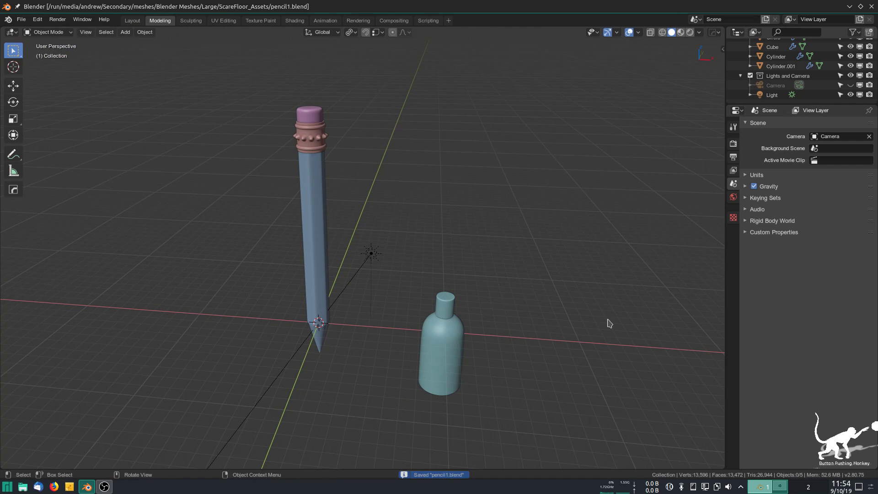